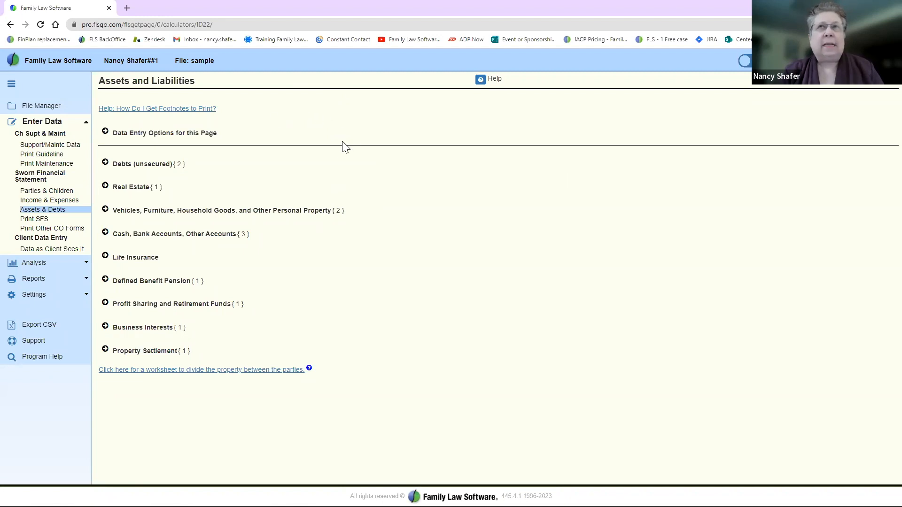
Step: View the Change State of Filing setting, then return to the Assets & Debts data entry page
click(43, 299)
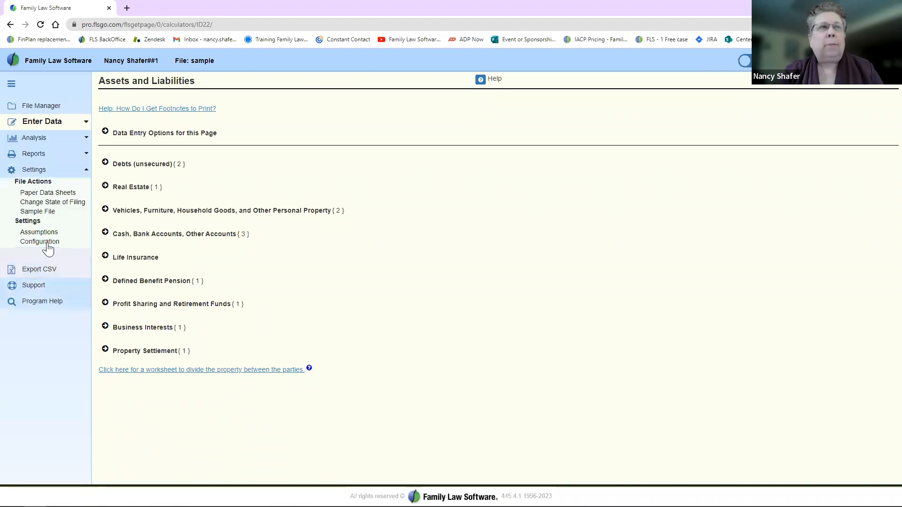
click(60, 207)
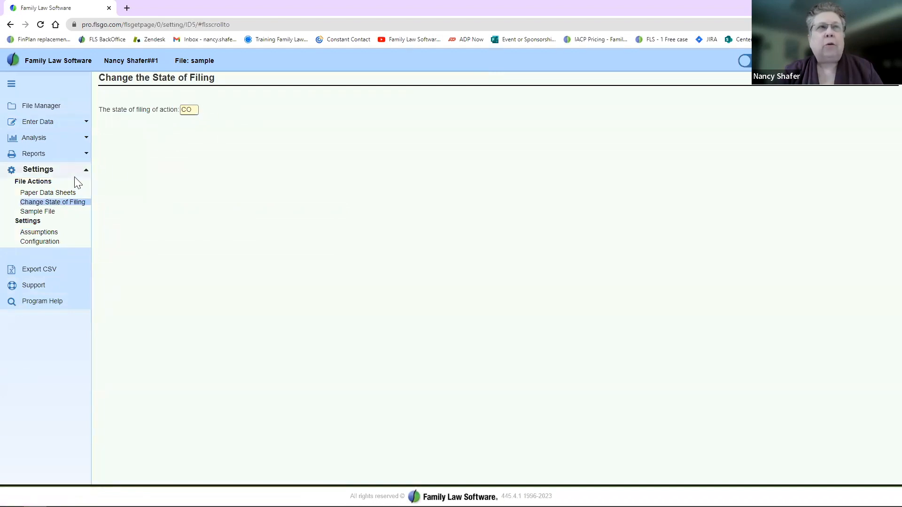
click(33, 127)
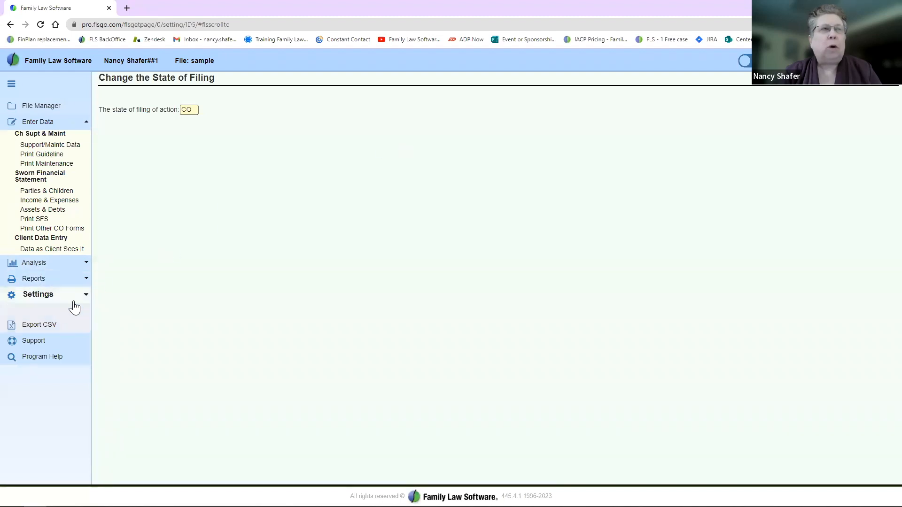
click(86, 295)
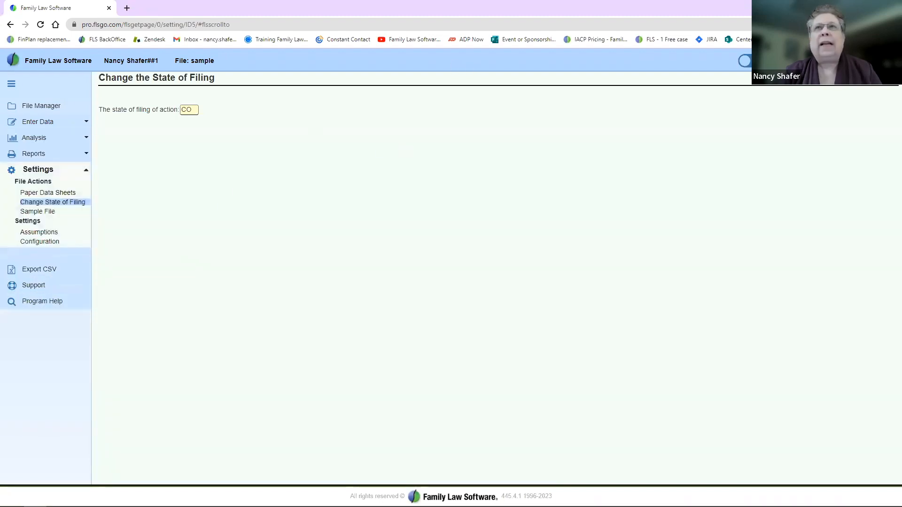
click(47, 126)
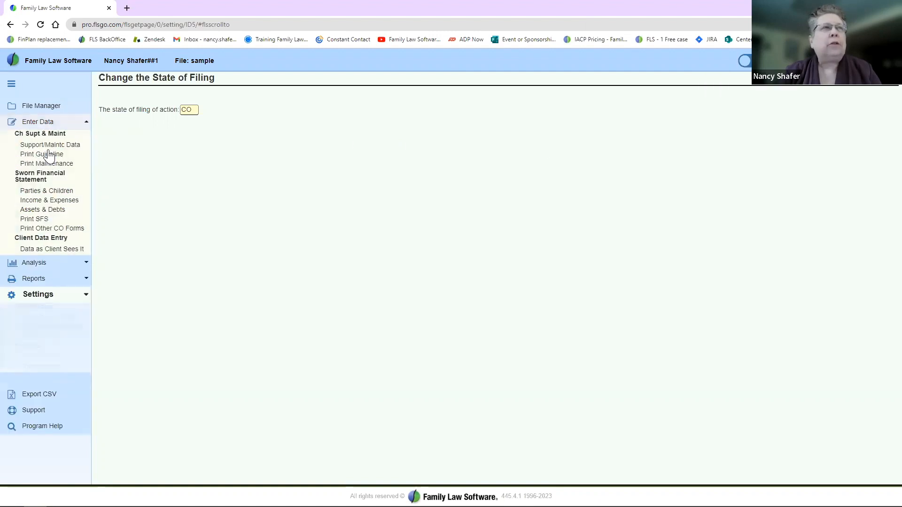
click(56, 209)
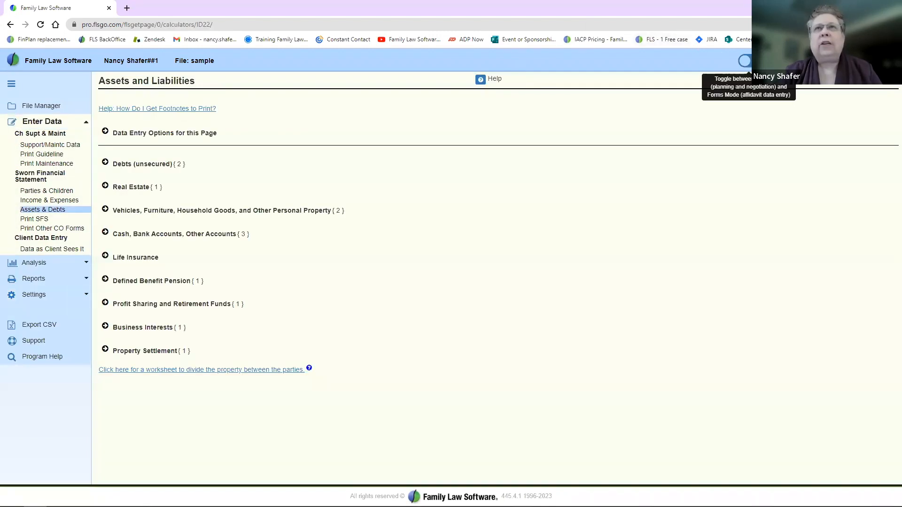
Step: Switch Assets and Liabilities to Forms Mode to compare its asset categories, and return to planning mode
click(743, 61)
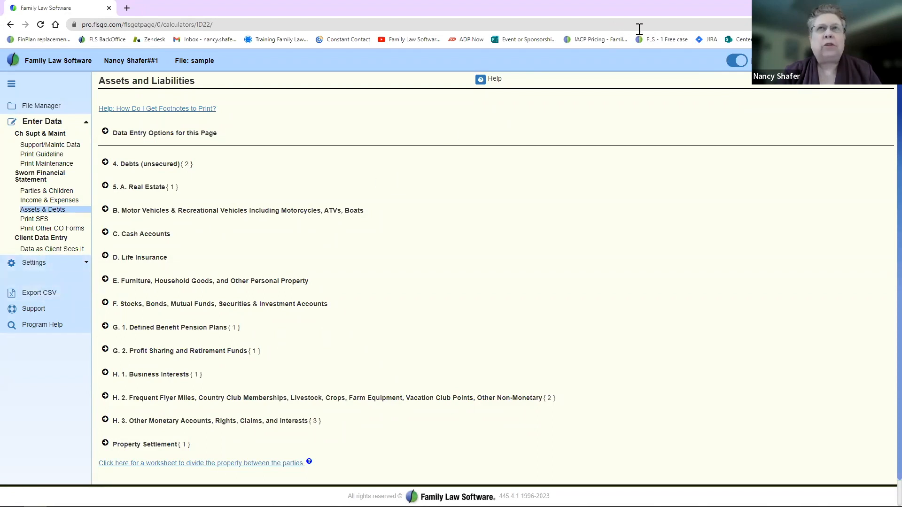
click(735, 61)
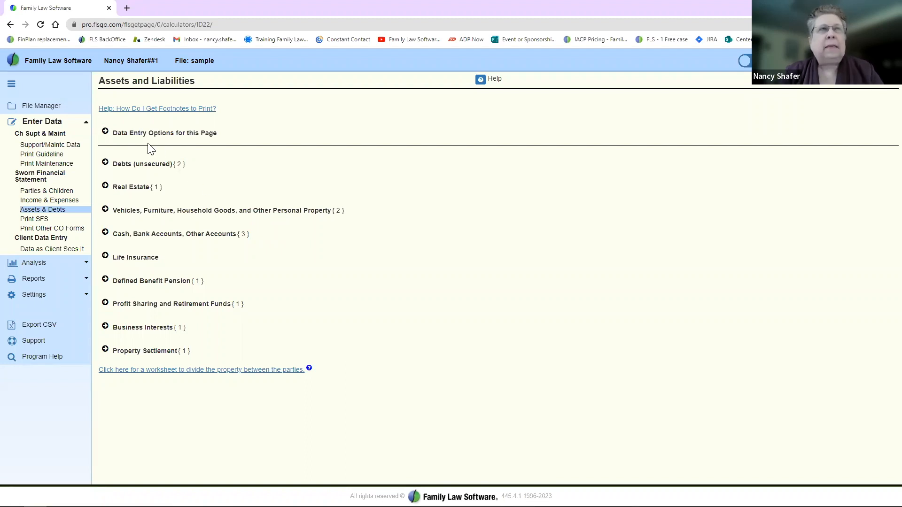
drag(100, 80, 212, 82)
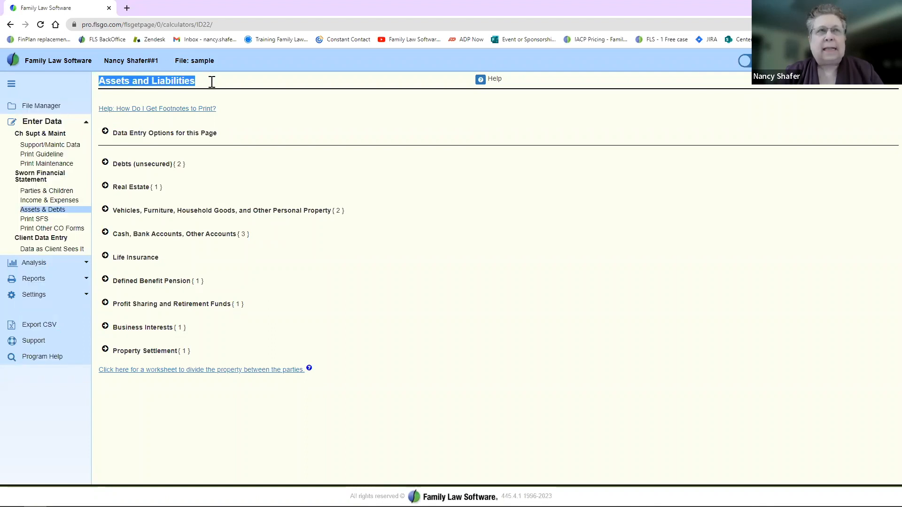
drag(72, 214, 18, 216)
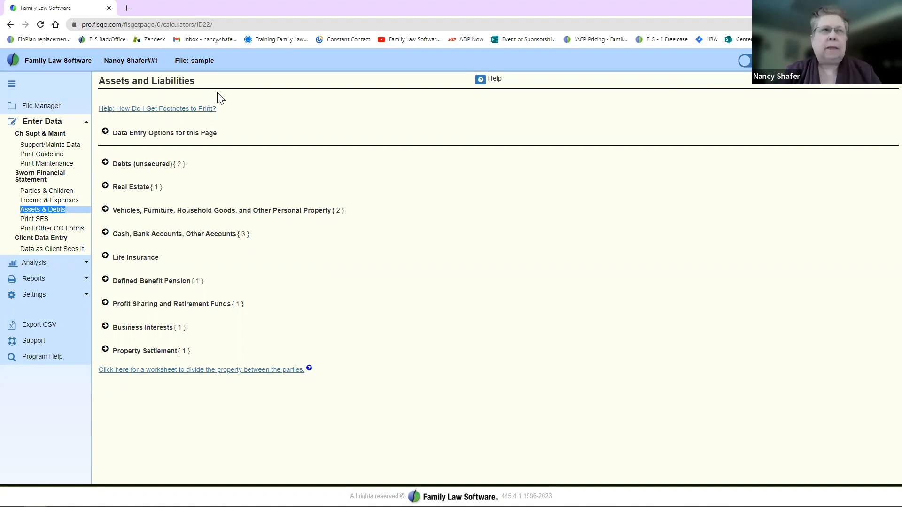
click(257, 122)
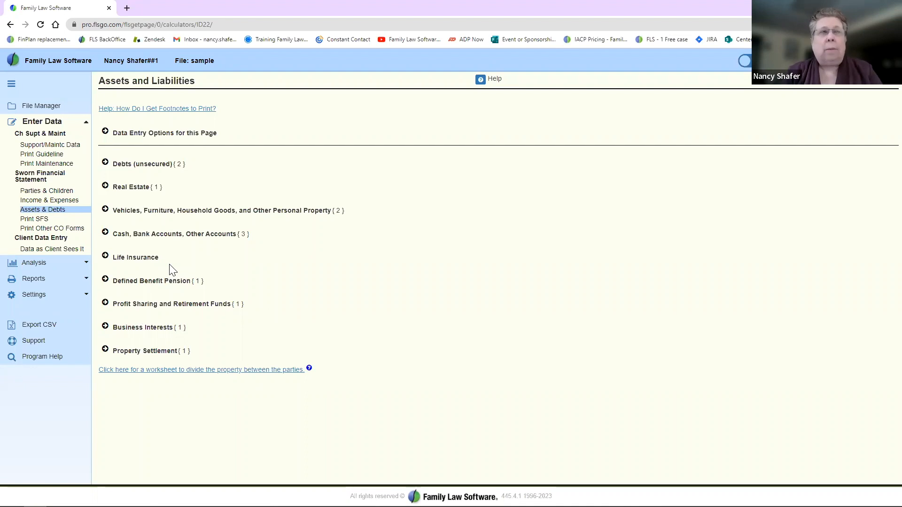
Step: Expand the Real Estate section and review the monthly mortgage payment for the listed property
click(105, 187)
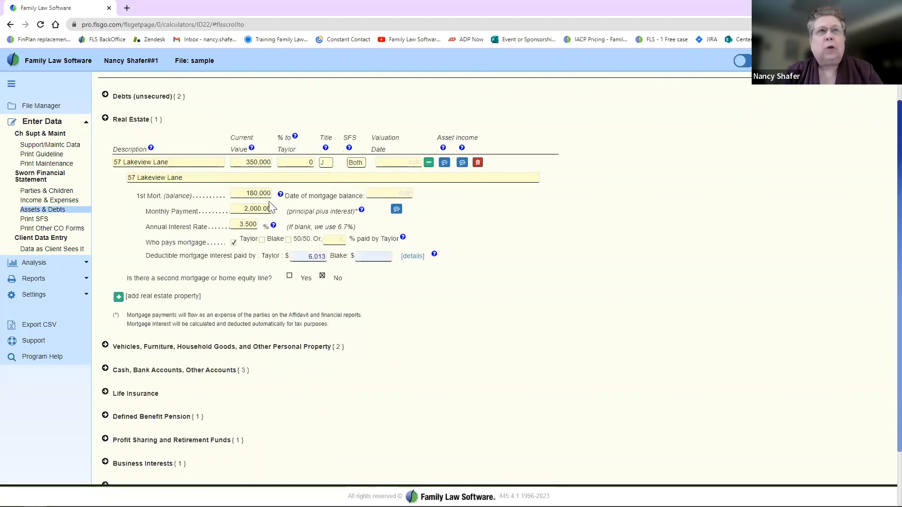
click(242, 209)
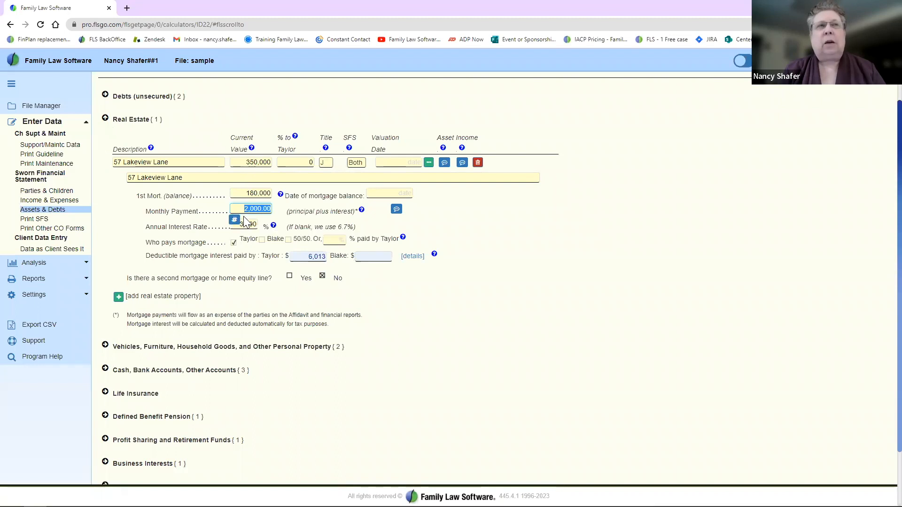
drag(245, 210, 260, 209)
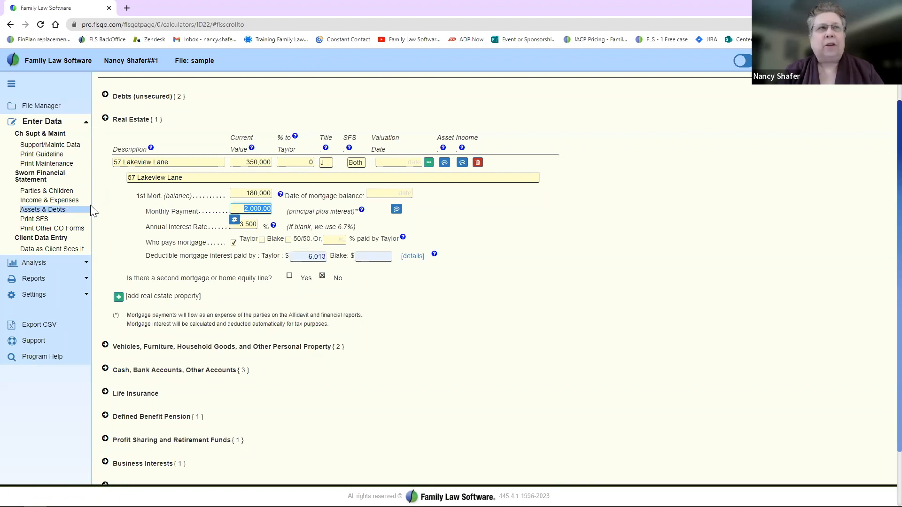
Step: Expand Cash, Bank Accounts, Other Accounts and examine the S&P 500 Index account's ownership percentage and annual income
click(104, 372)
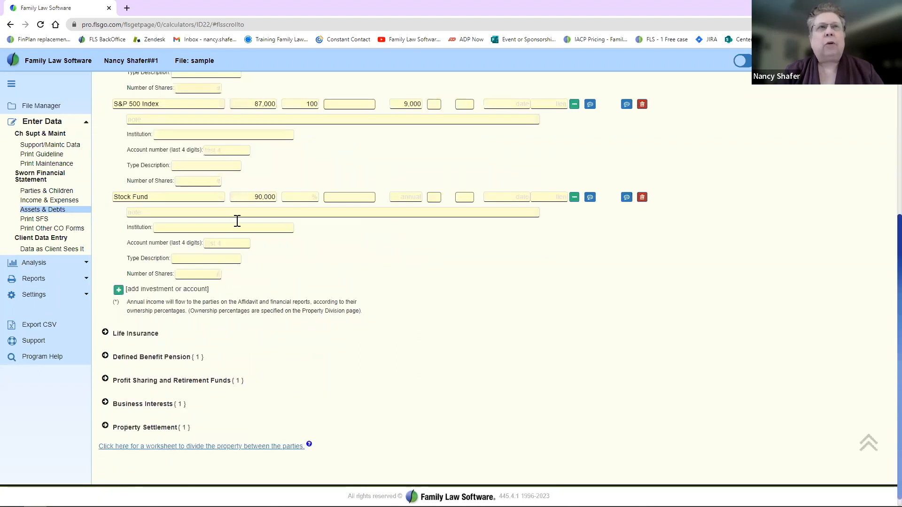
click(303, 103)
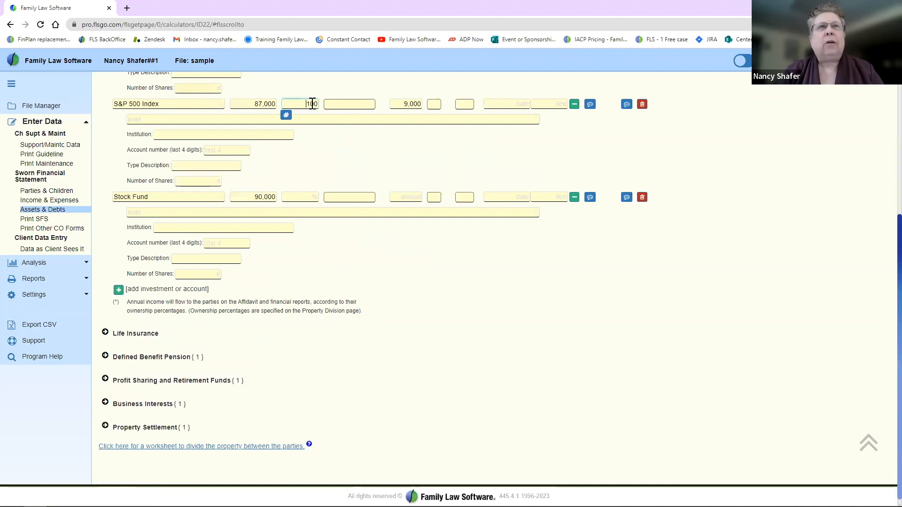
click(397, 103)
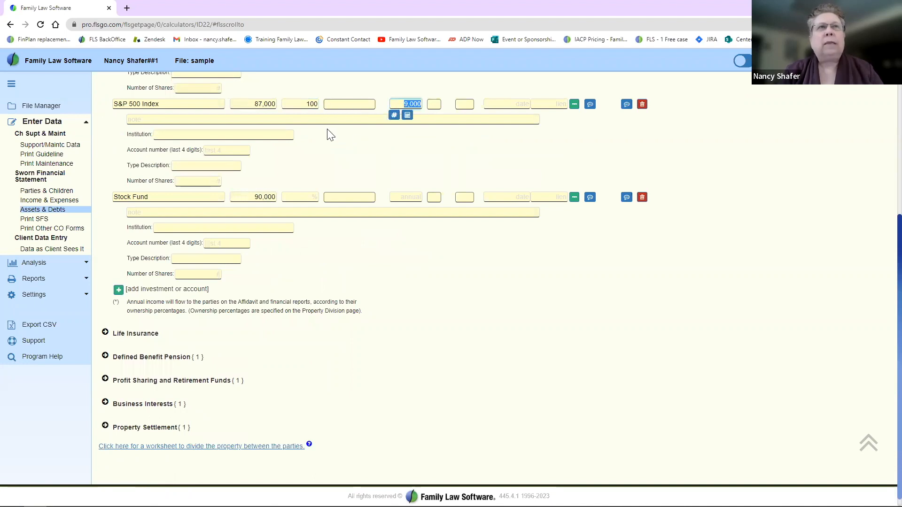
click(356, 146)
scroll(356, 146, up, 5)
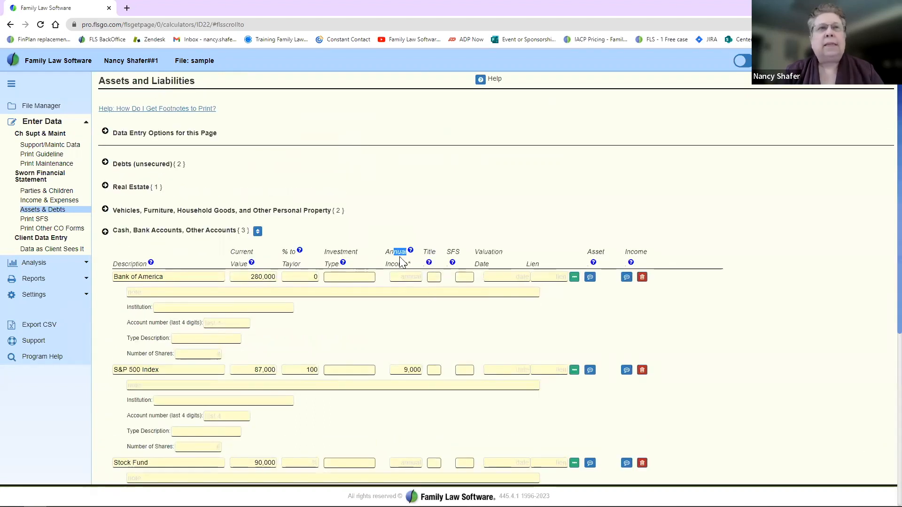
click(421, 369)
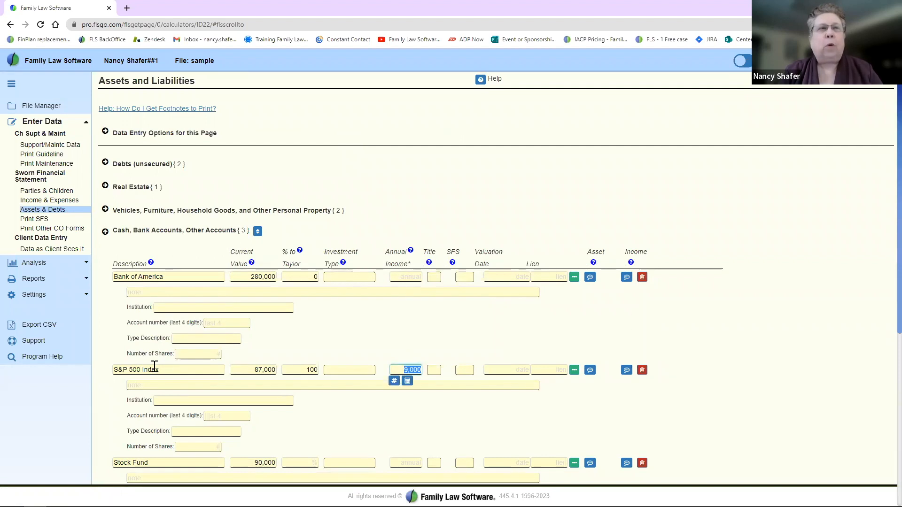
click(117, 372)
drag(118, 371, 170, 372)
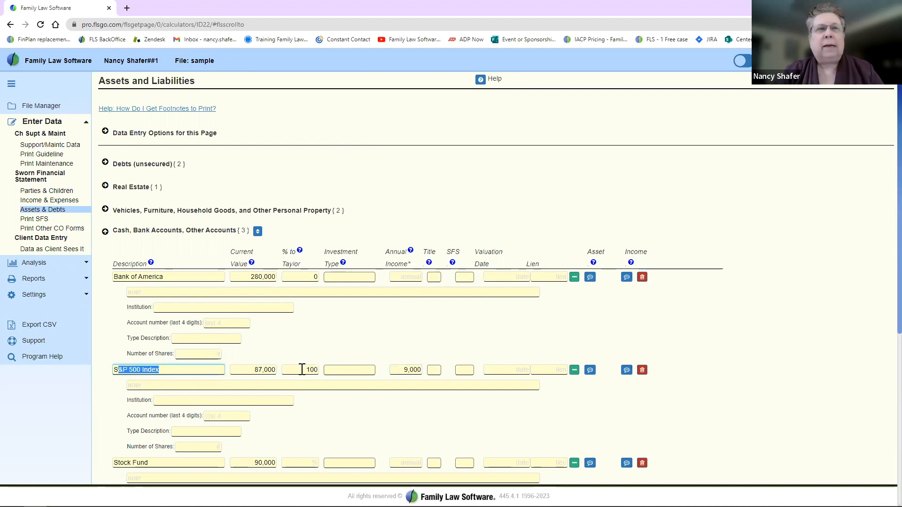
click(398, 373)
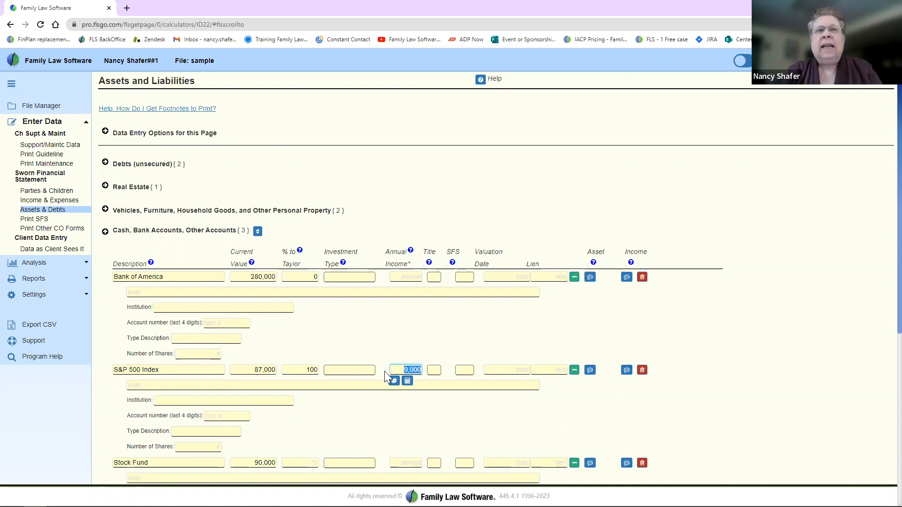
Step: Set the petitioner's ownership share of the S&P 500 Index account to 50 percent
click(302, 369)
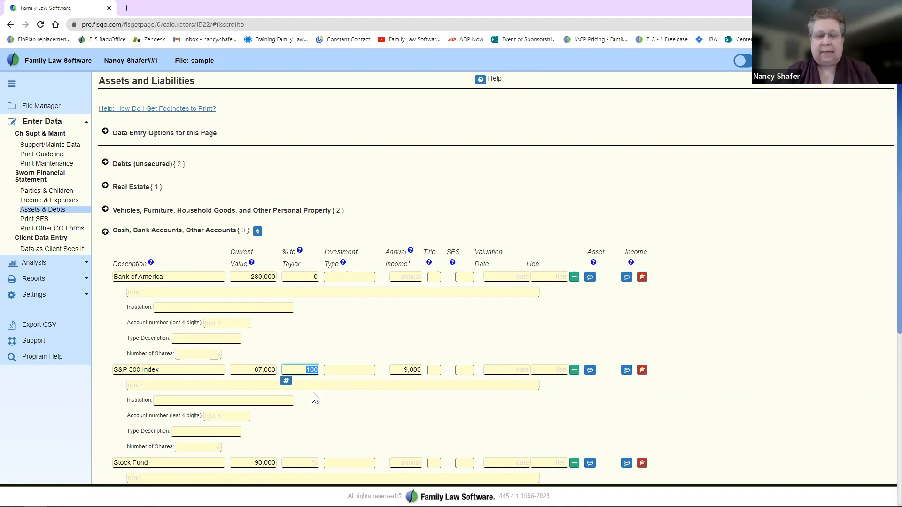
text(50)
key(Tab)
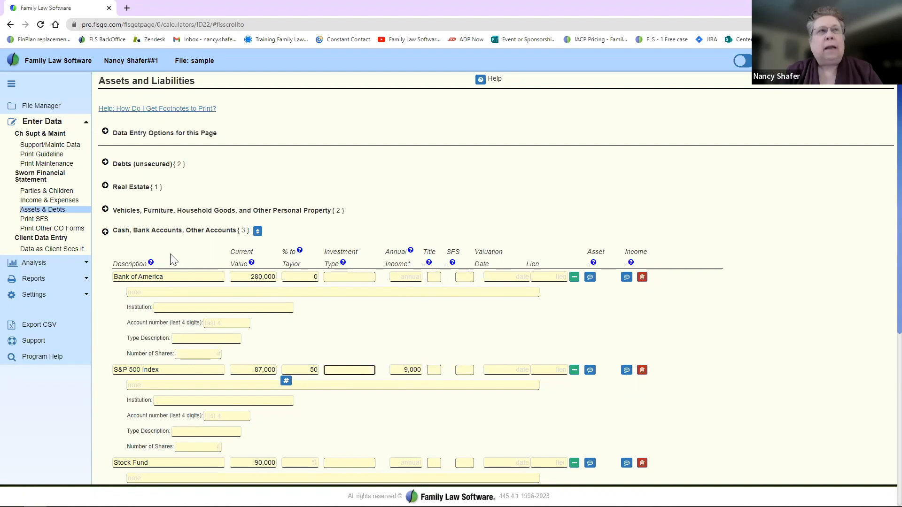
Step: Open the Support/Maintc Data page and check the S&P 500 Index split under Income From Investments, Pensions, and IRA/401k
click(67, 148)
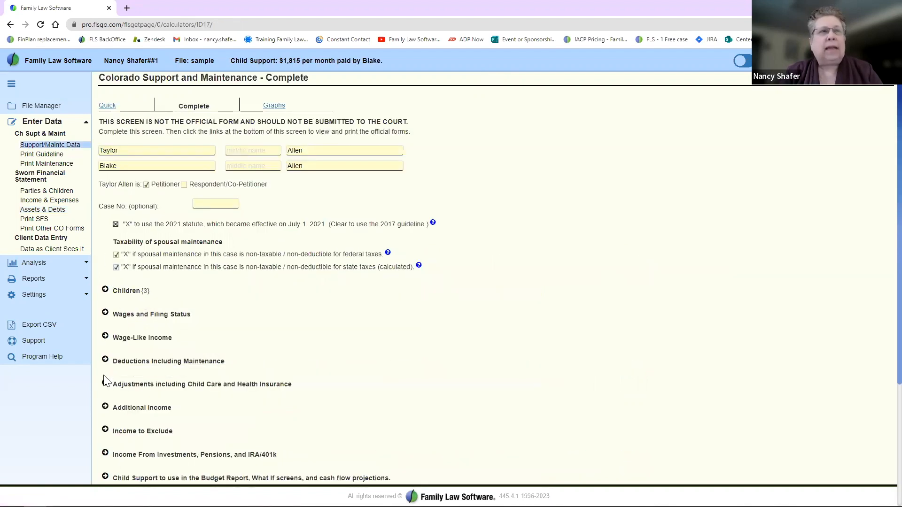
click(104, 411)
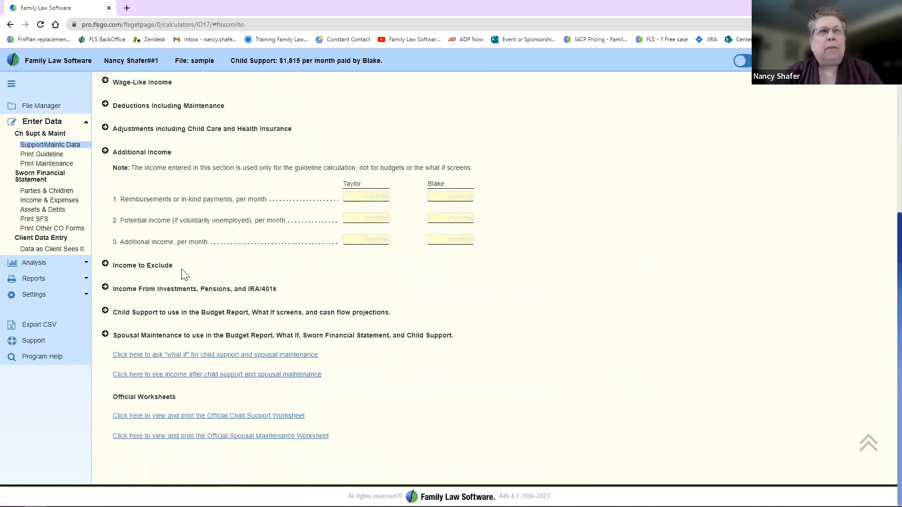
click(109, 289)
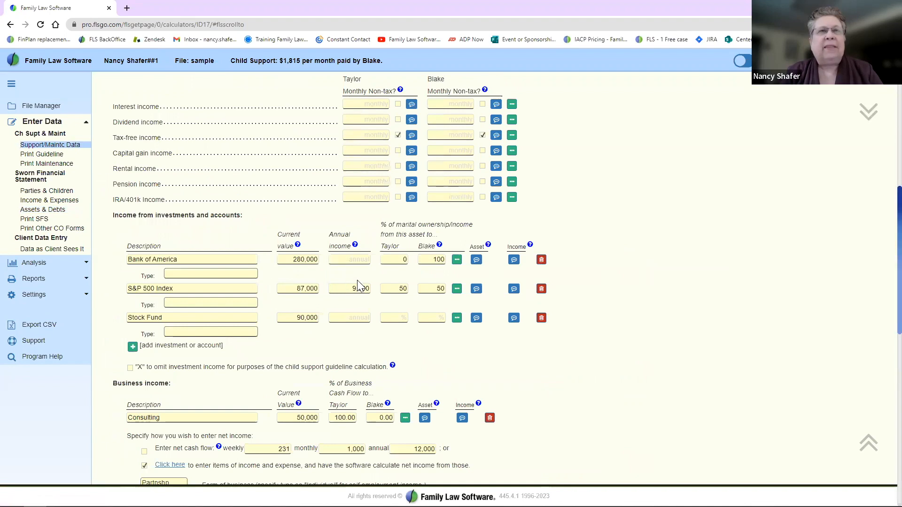
click(397, 291)
key(Tab)
click(570, 209)
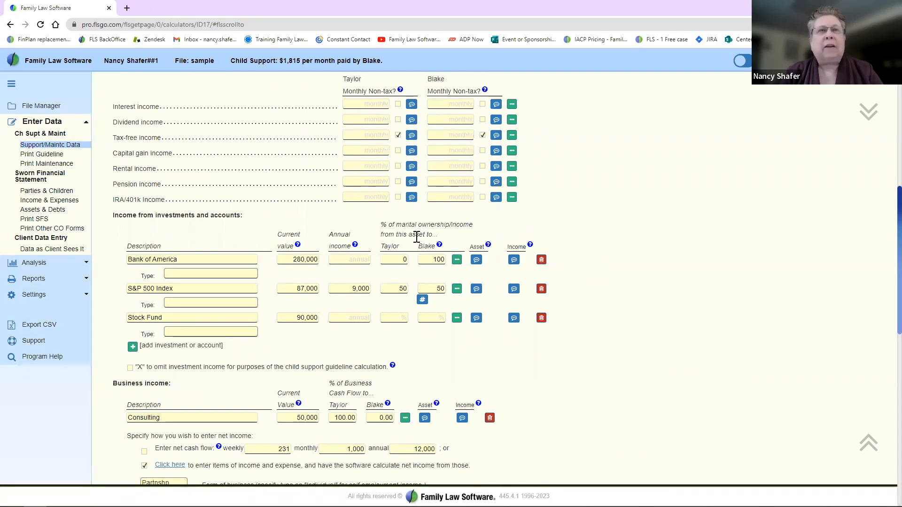
Step: Set the S&P 500 Index ownership to 100 percent for the petitioner and 0 for the other party
click(393, 289)
text(100)
key(Tab)
text(0)
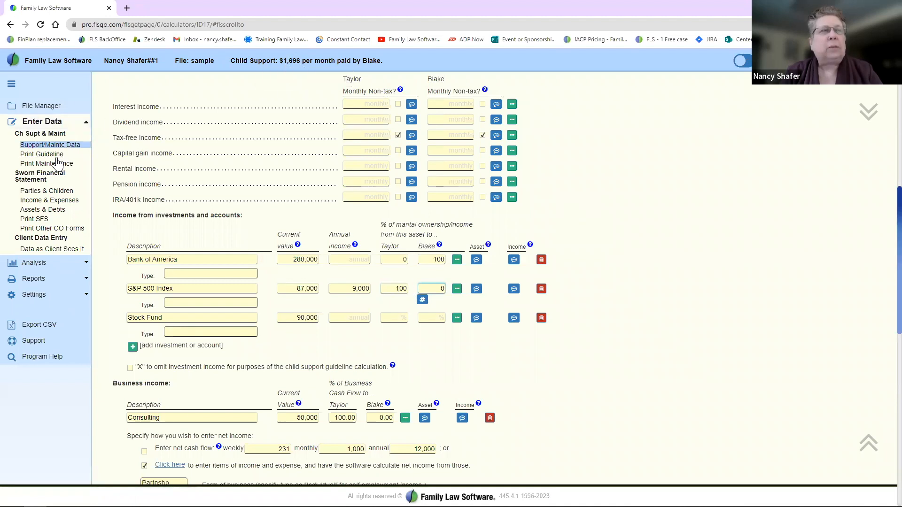
Step: Return to Assets & Debts and review the cash and bank accounts' ownership percentages and their Asset and Income footnote columns
click(45, 211)
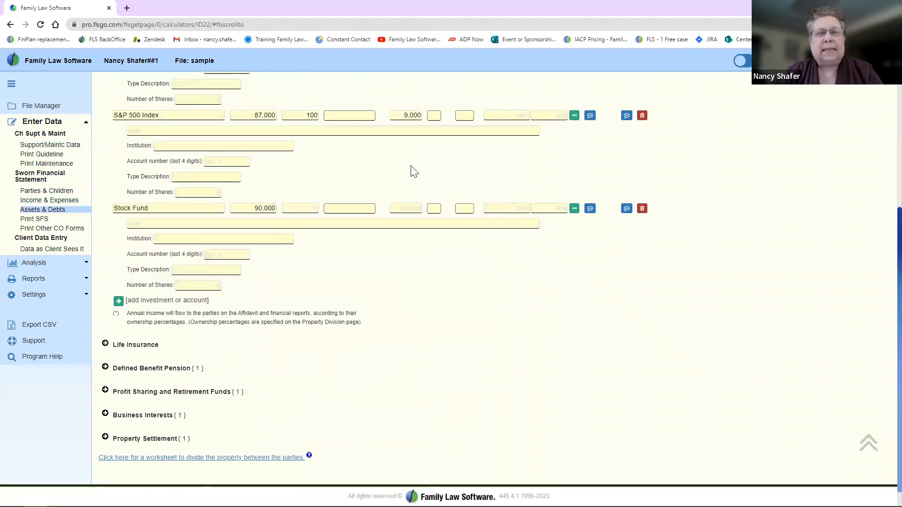
scroll(413, 171, up, 5)
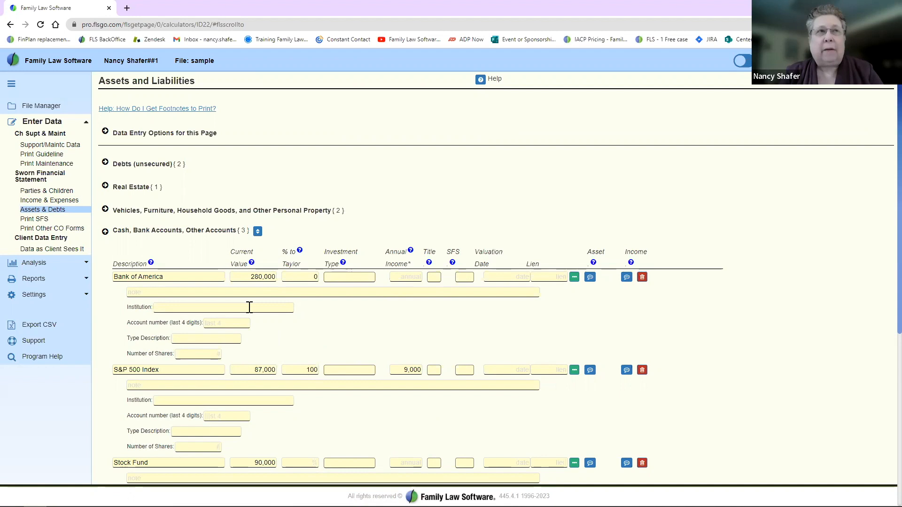
click(105, 233)
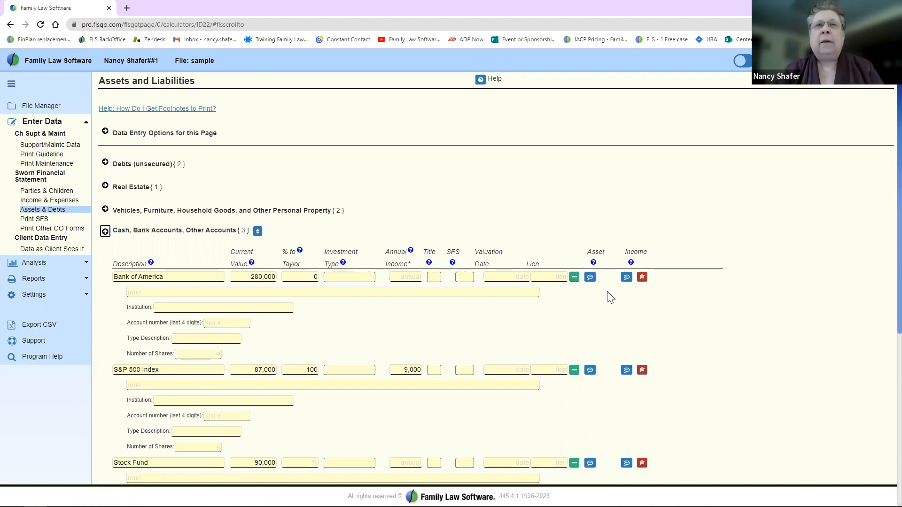
drag(588, 256, 659, 252)
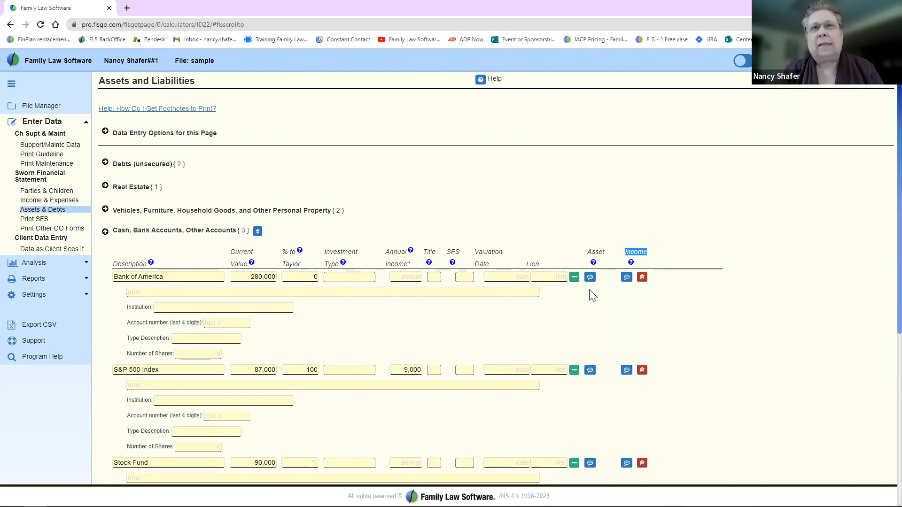
Step: Mark the Bank of America asset entry as estimated in its footnote, leave the reminder option off, and save
click(590, 278)
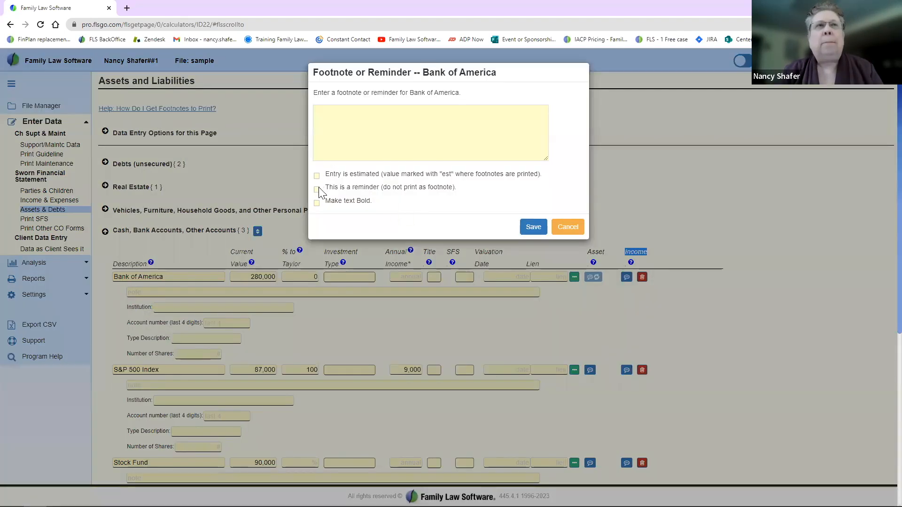
click(317, 190)
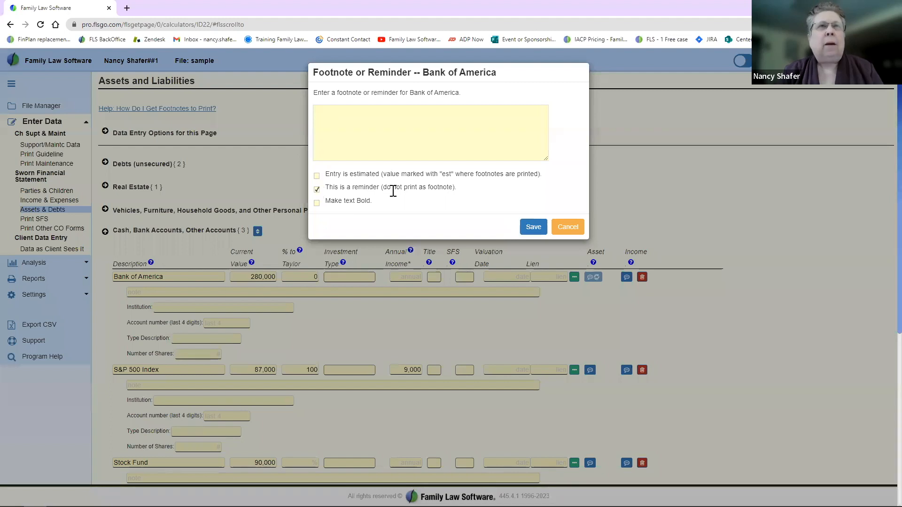
drag(386, 187, 456, 189)
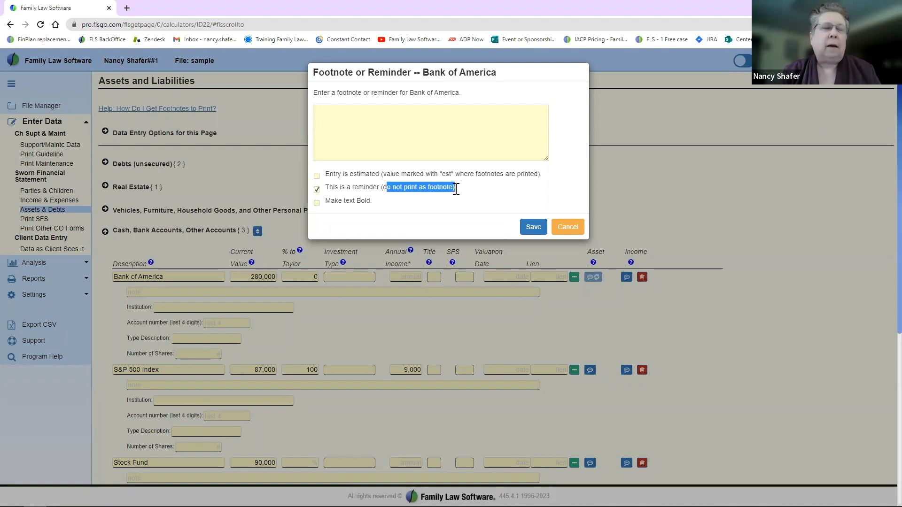
click(316, 189)
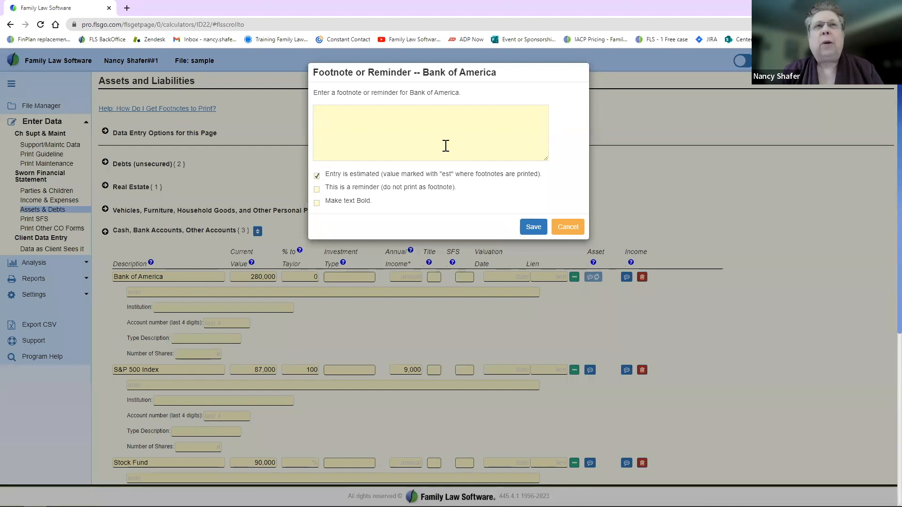
click(532, 229)
scroll(400, 278, down, 5)
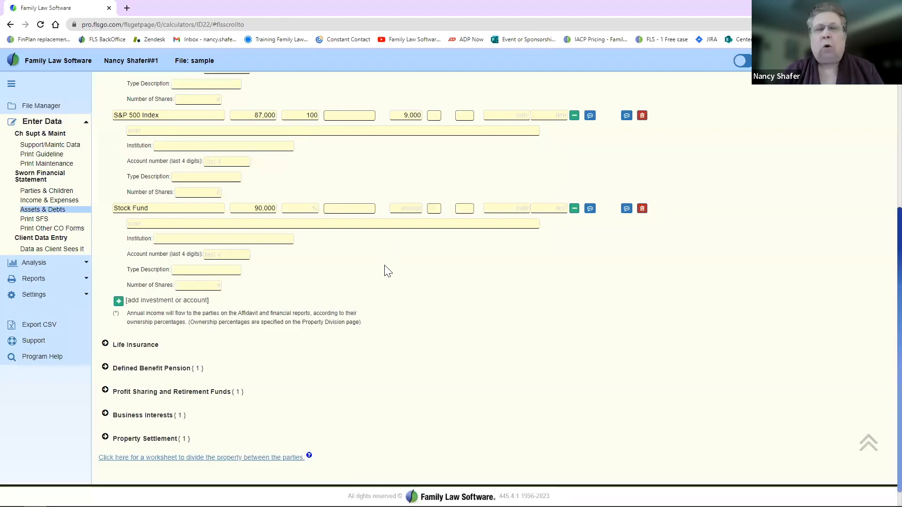
scroll(387, 270, up, 5)
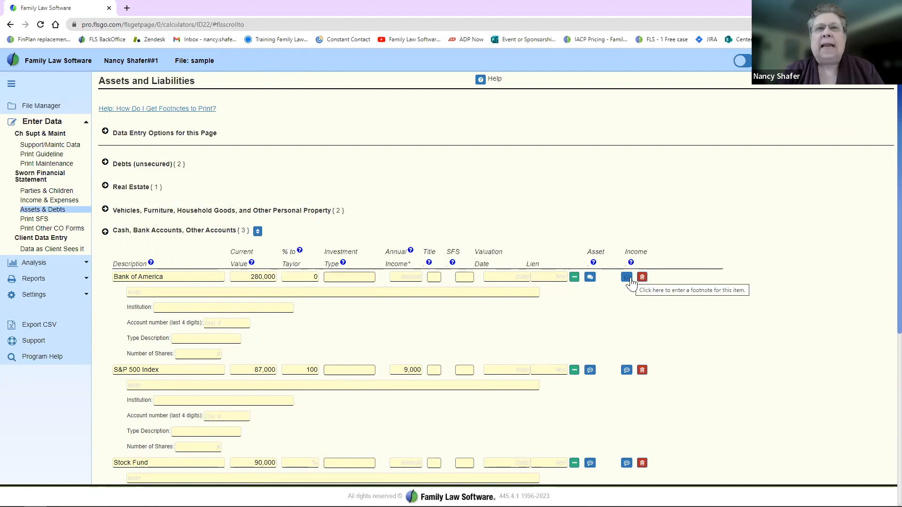
Step: Open the detailed investment screen for Bank of America and examine its valuation date, tax category options and tax basis fields
click(575, 284)
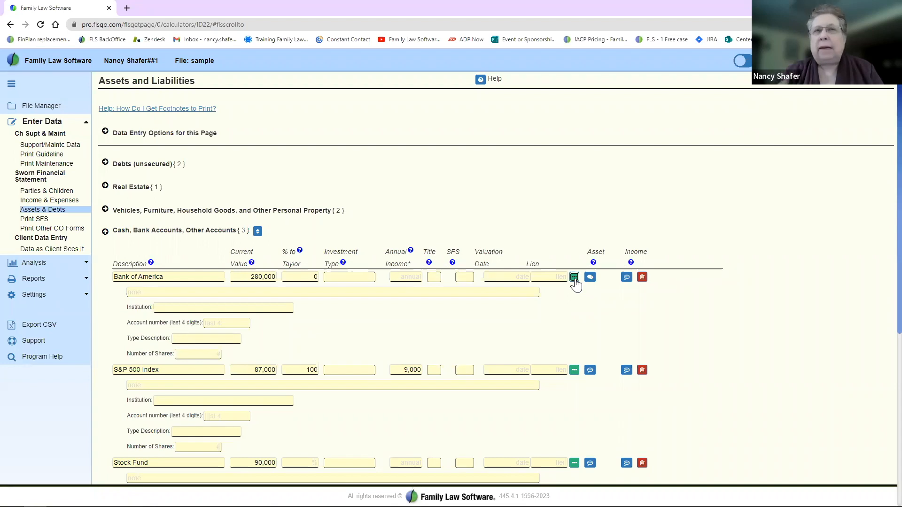
click(575, 282)
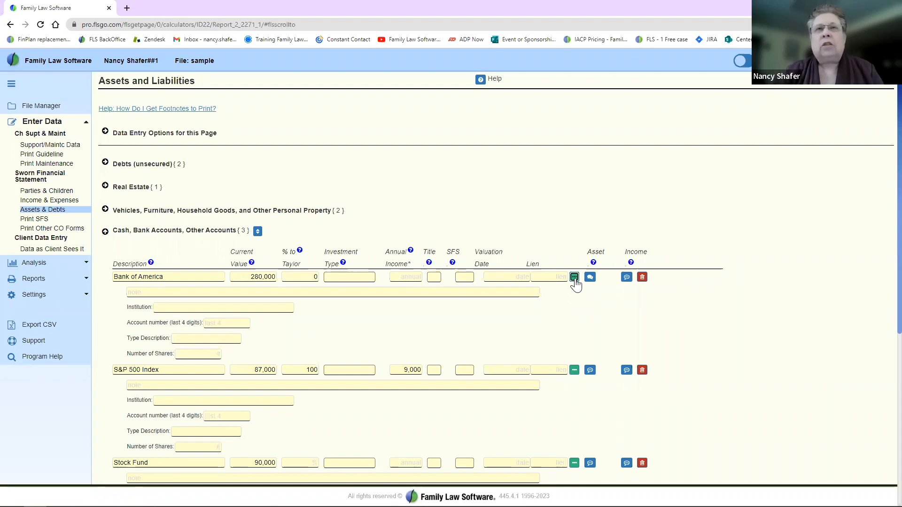
scroll(359, 246, up, 5)
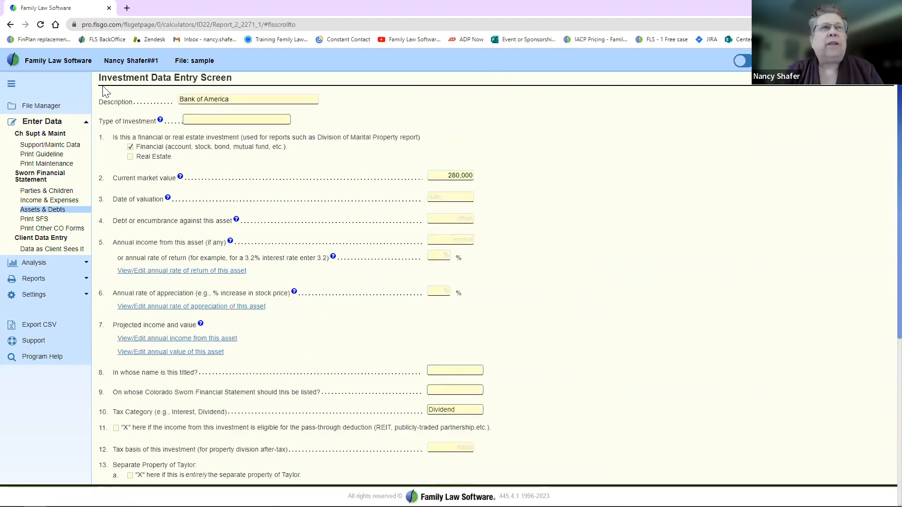
click(436, 195)
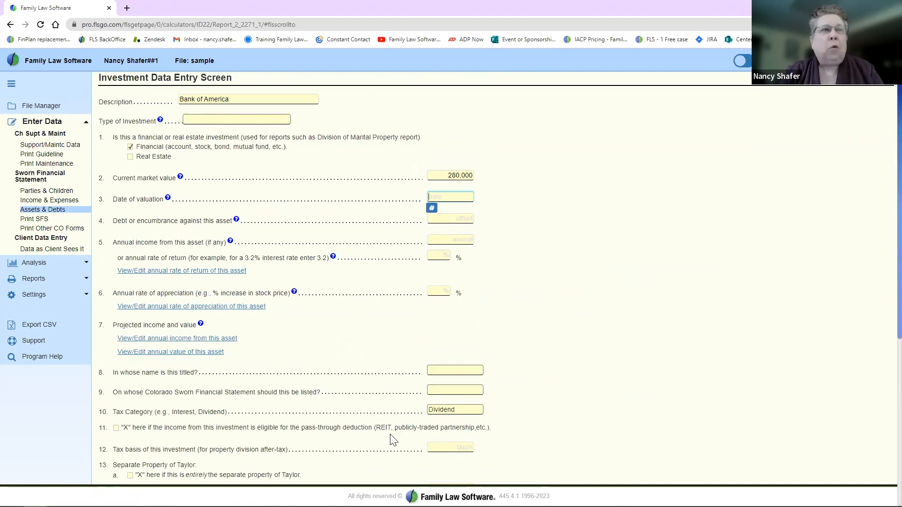
click(452, 409)
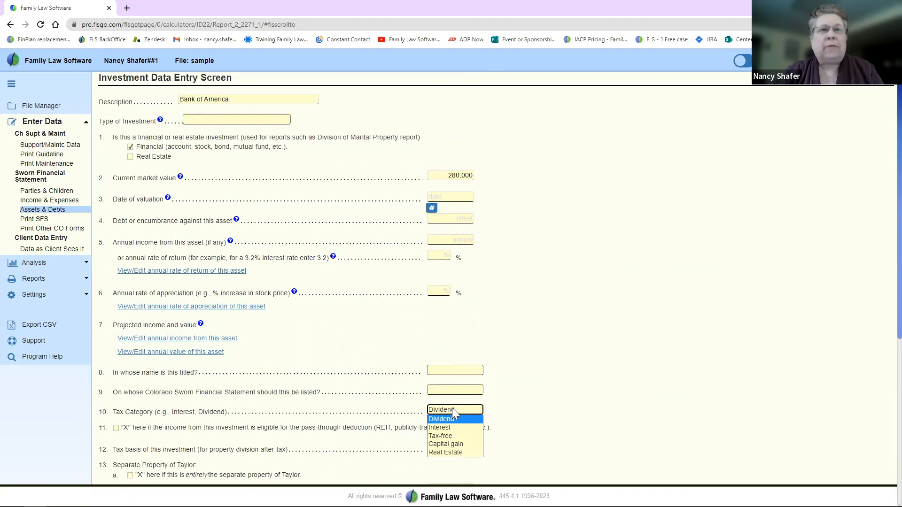
click(457, 409)
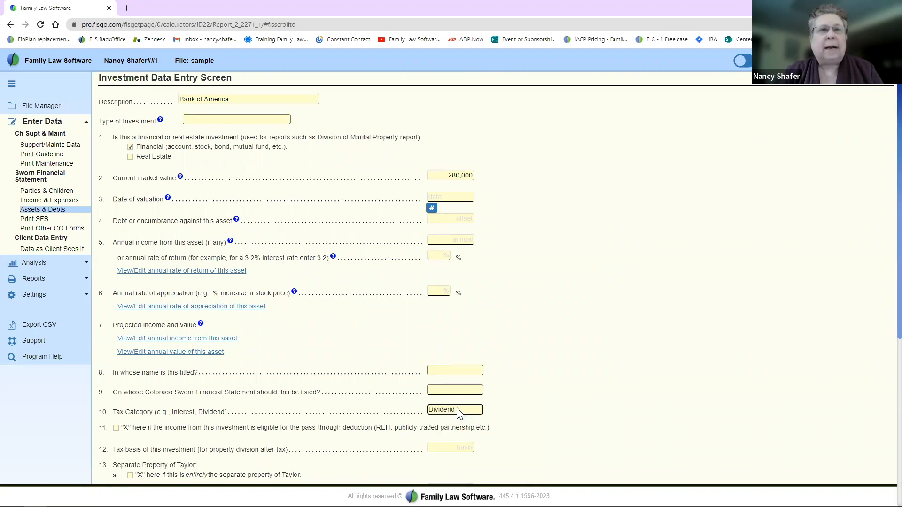
click(440, 447)
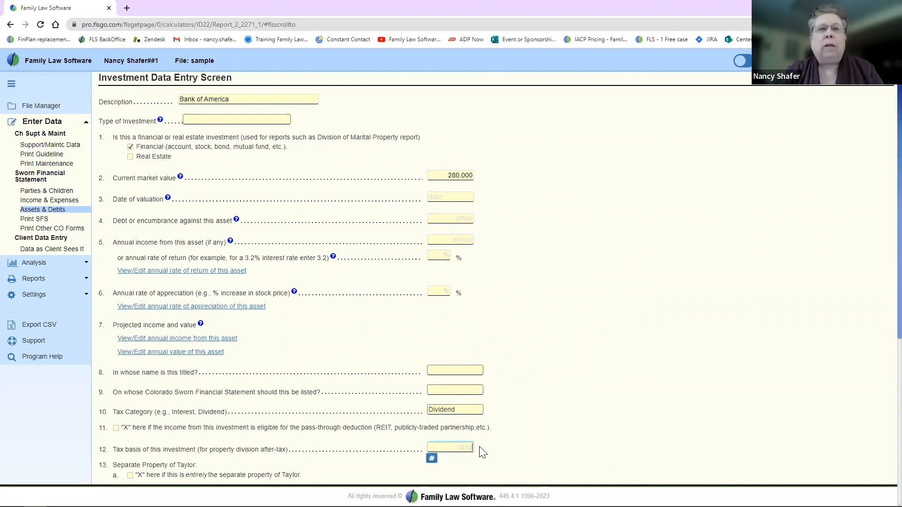
drag(114, 450, 292, 451)
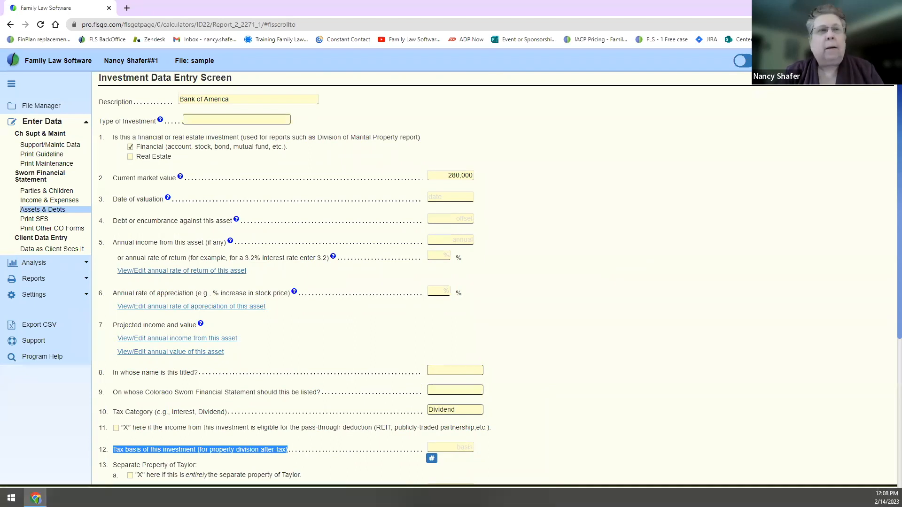
click(497, 446)
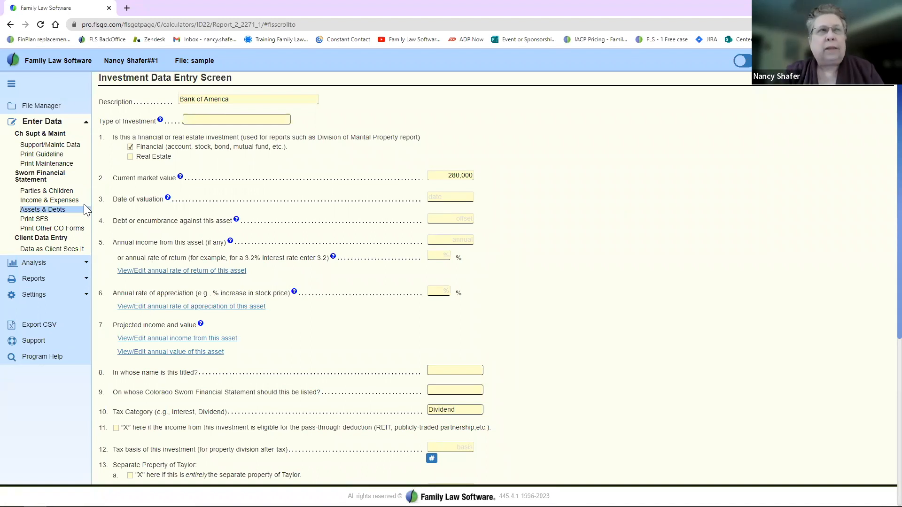
Step: Return to Assets & Debts and set the account titles to J for Bank of America, BA for S&P 500 Index and J for Stock Fund
click(58, 211)
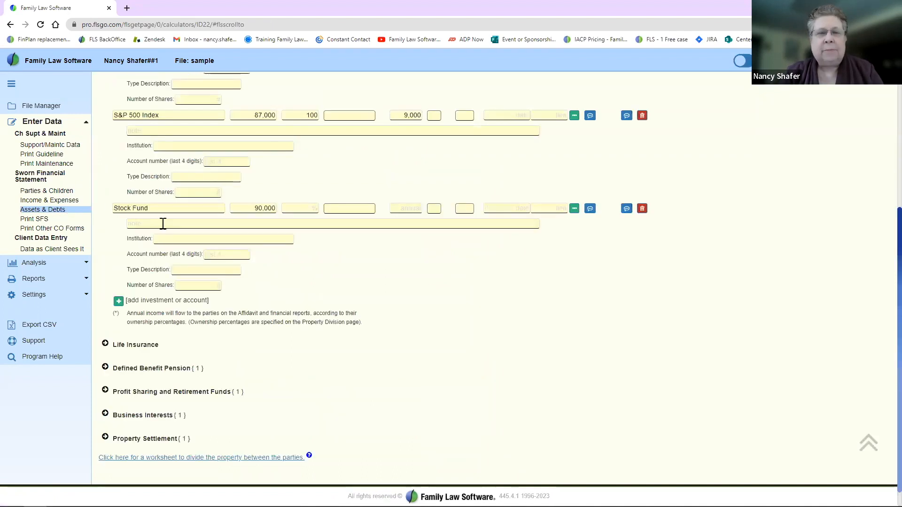
scroll(284, 224, up, 1)
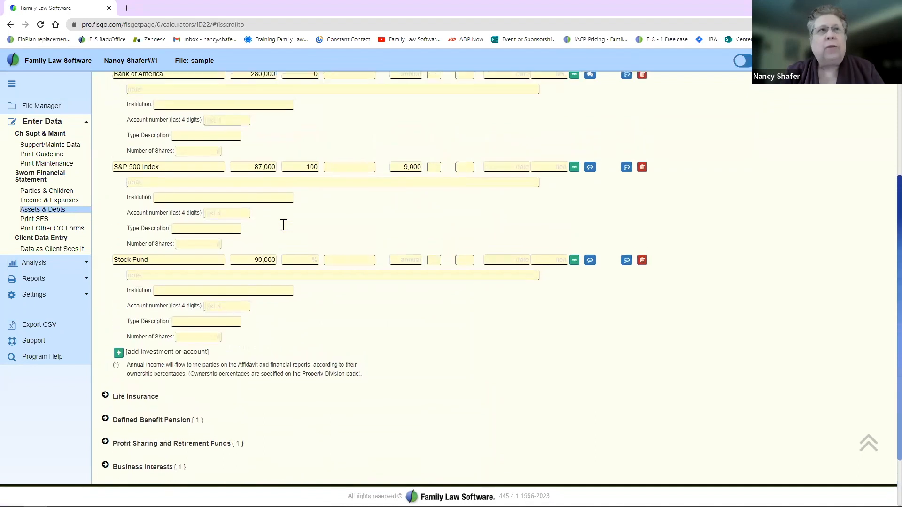
scroll(284, 225, up, 4)
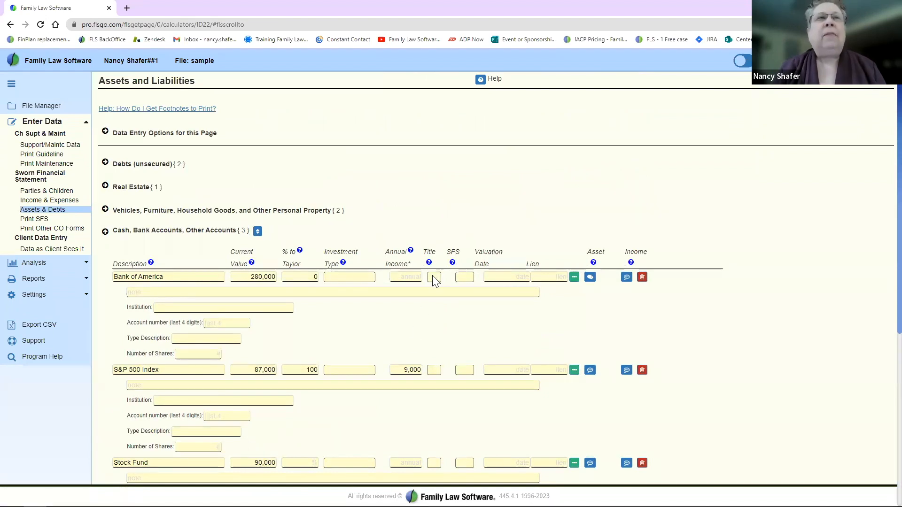
click(431, 311)
click(434, 371)
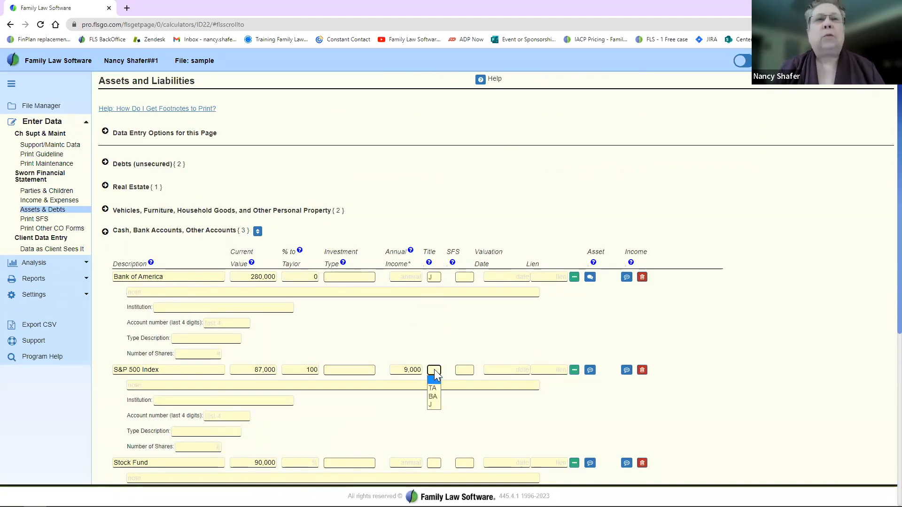
click(433, 397)
click(434, 464)
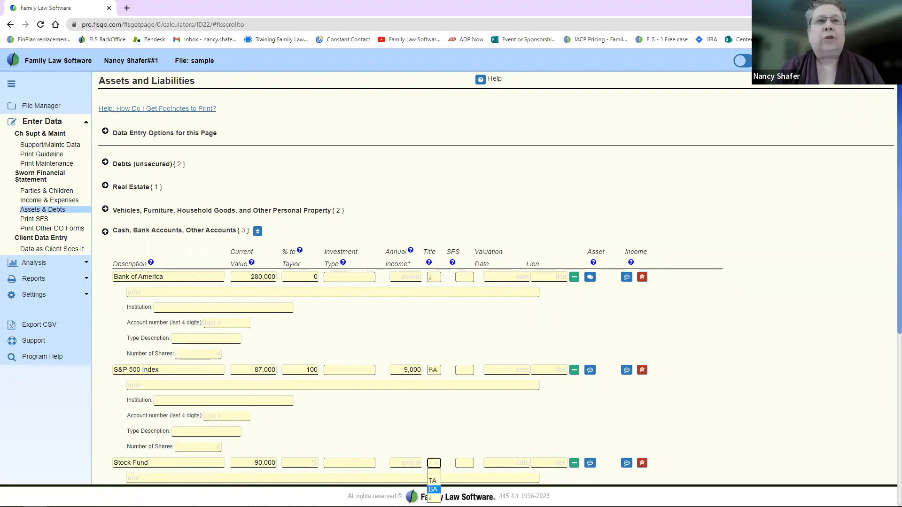
click(431, 498)
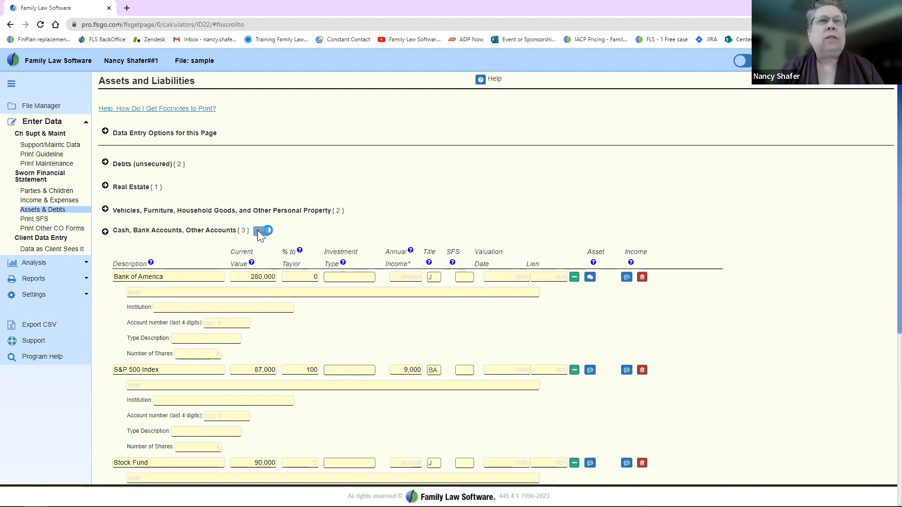
Step: Reorder the cash and bank accounts so Stock Fund comes before S&P 500 Index
click(257, 231)
click(374, 108)
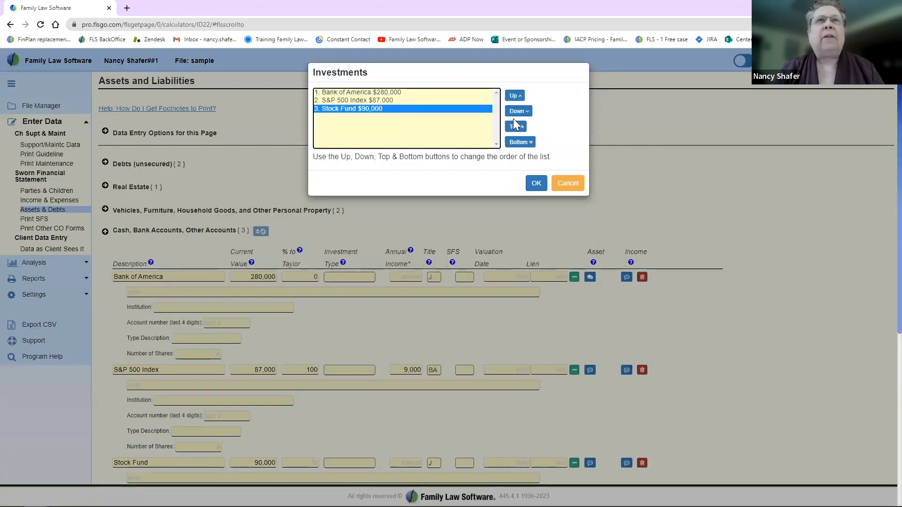
click(514, 96)
click(536, 184)
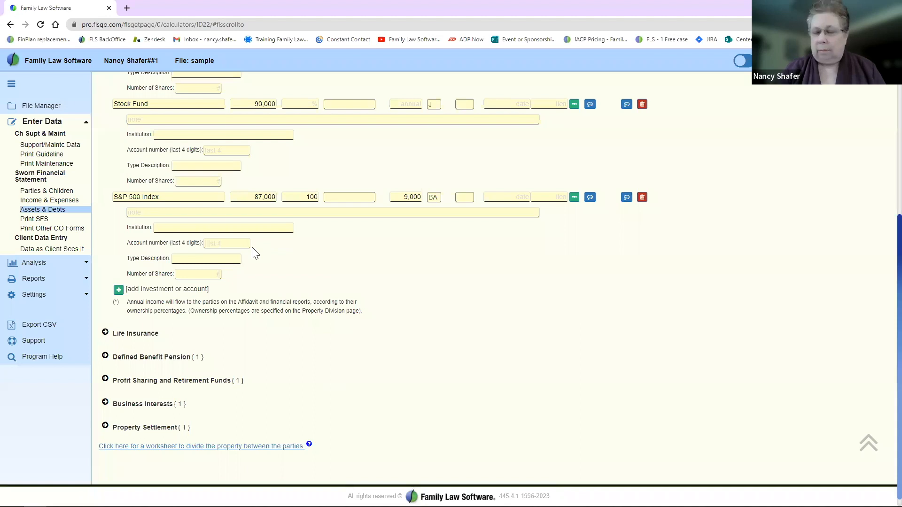
scroll(255, 253, up, 6)
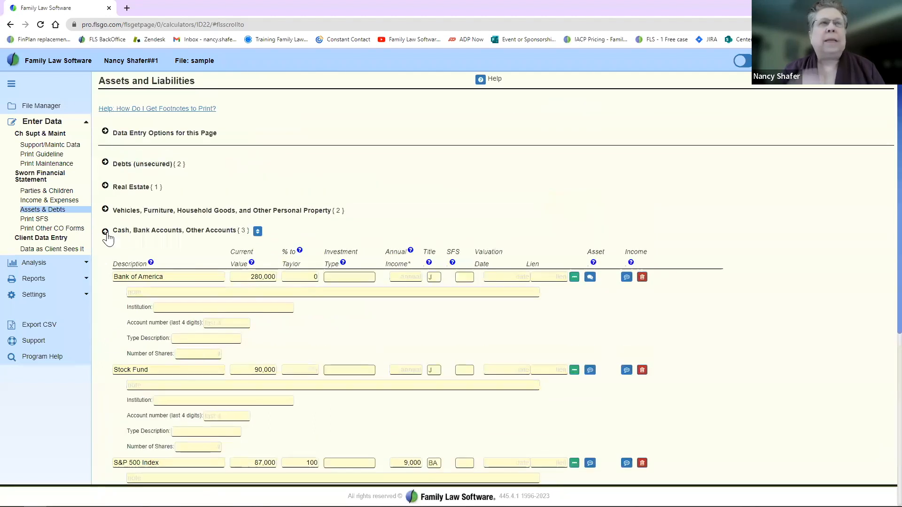
Step: Collapse the cash accounts, open the real estate property's detailed entry screen, and review its Calculation of Marital Equity report before returning
click(105, 232)
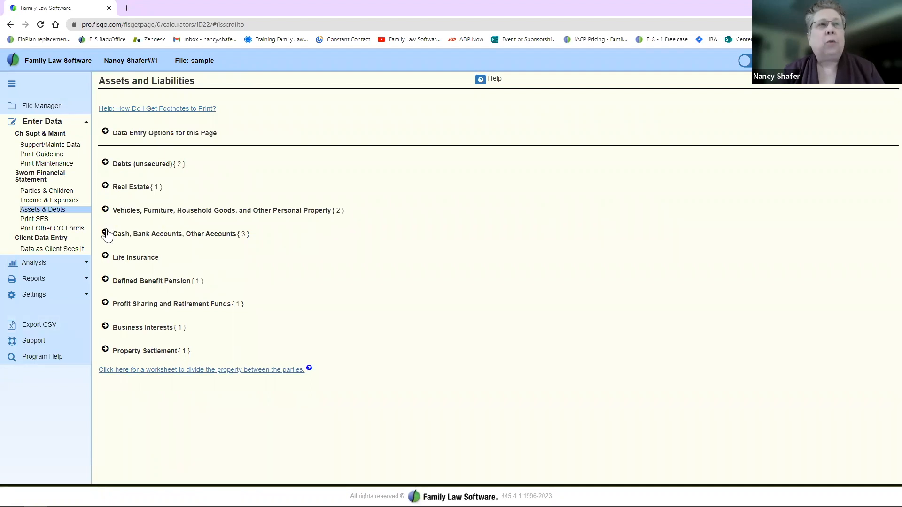
click(106, 187)
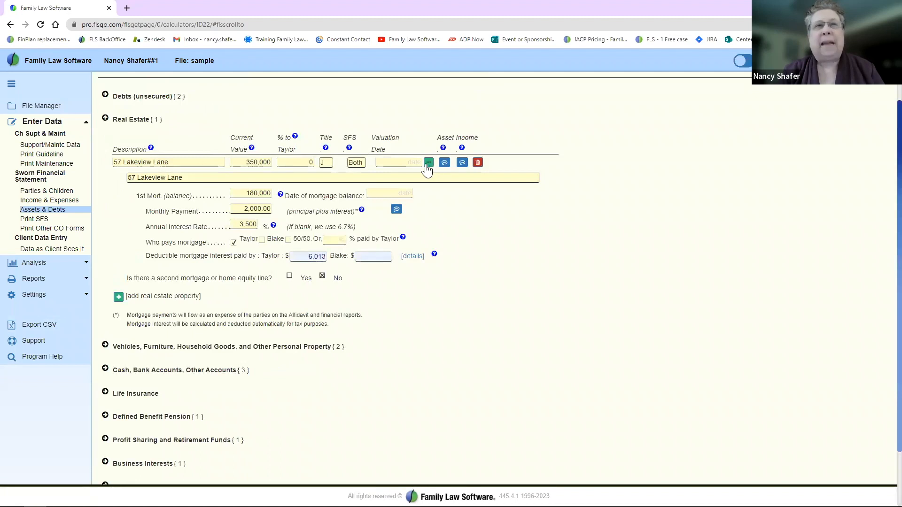
click(428, 163)
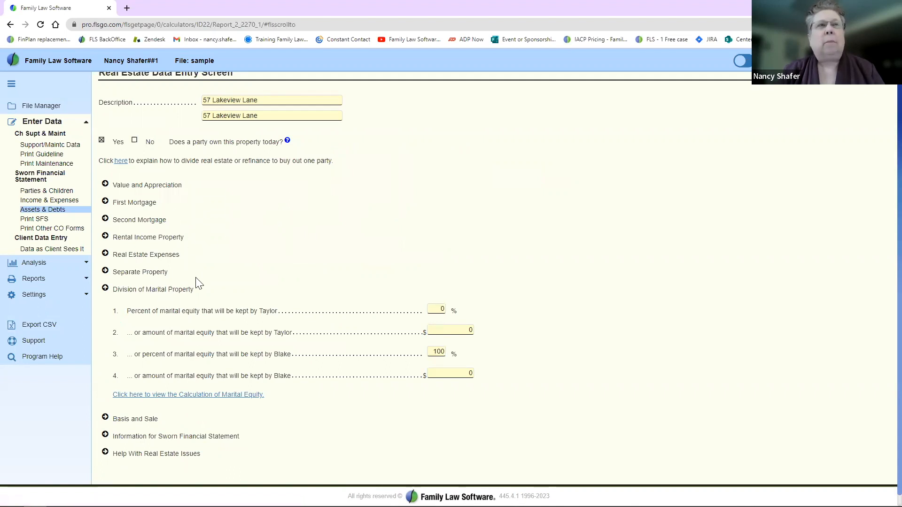
click(177, 397)
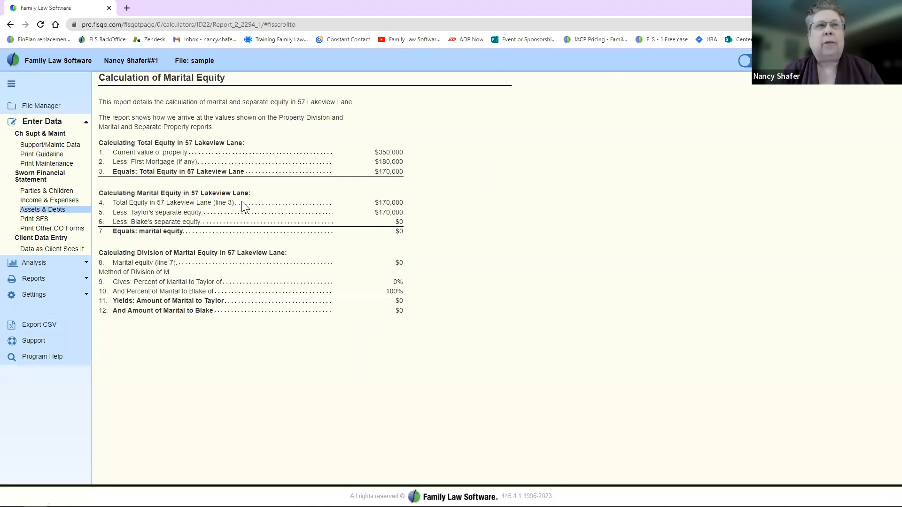
right_click(8, 27)
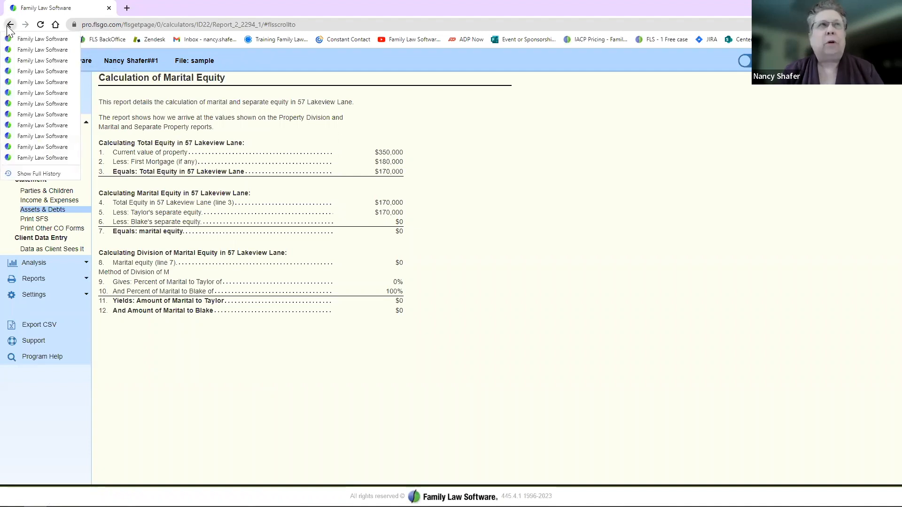
click(28, 38)
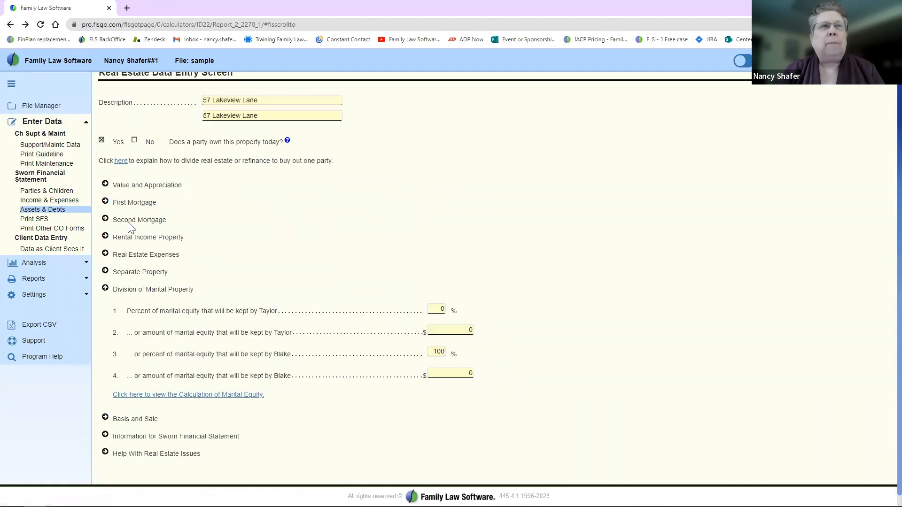
Step: Expand the property's First Mortgage details and review the mortgage amortization and the mortgage interest deduction calculation
click(106, 202)
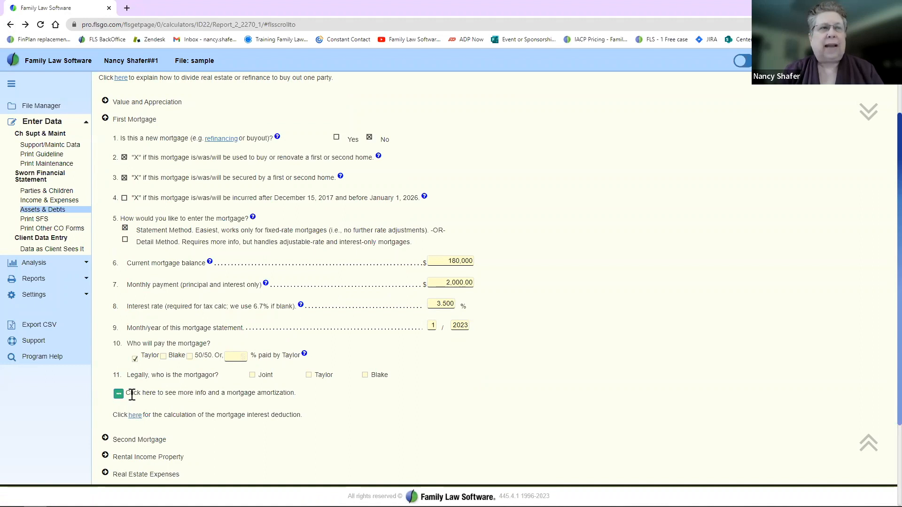
drag(131, 394, 280, 401)
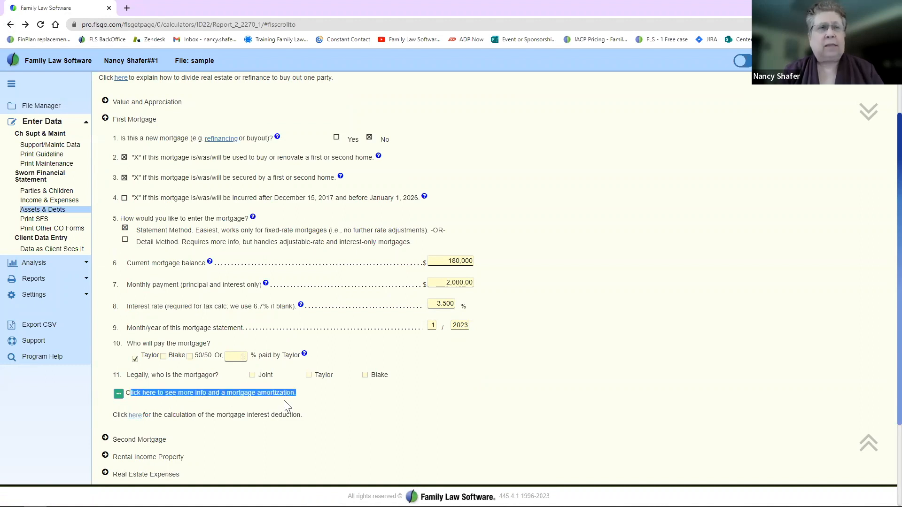
click(118, 395)
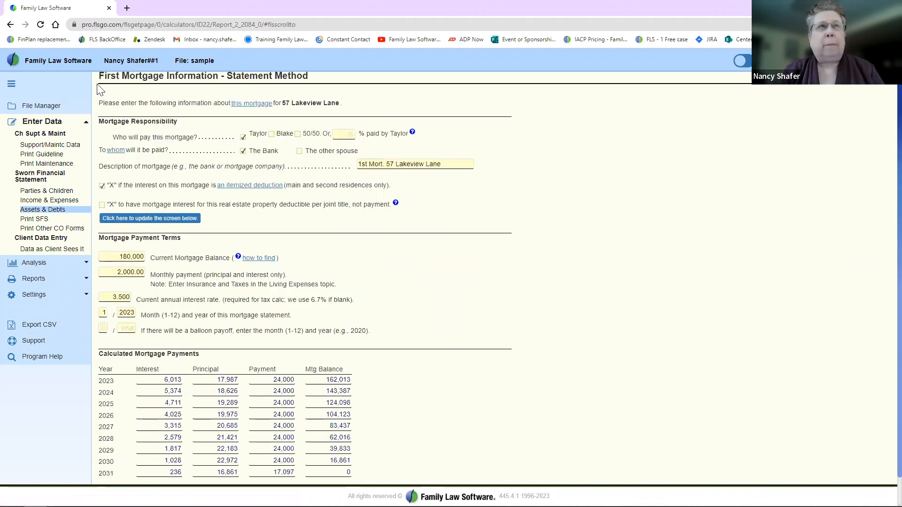
click(10, 24)
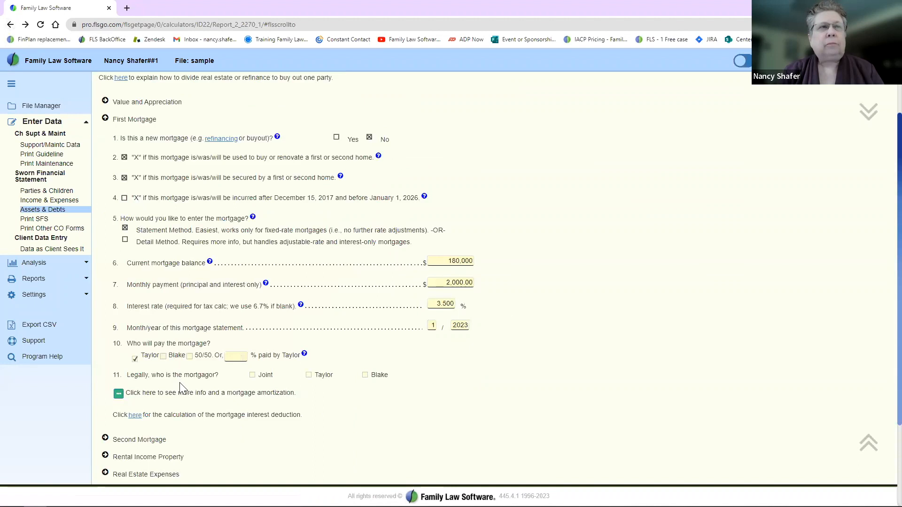
click(135, 416)
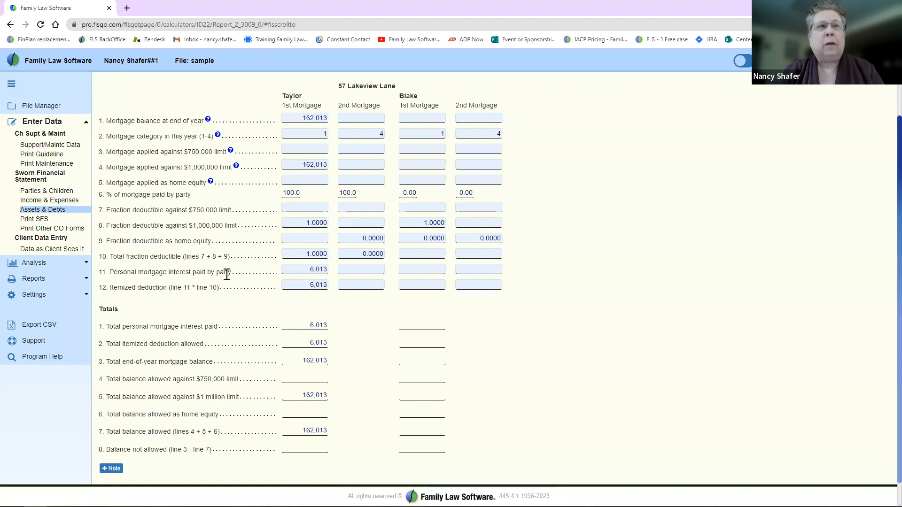
Step: Leave the mortgage interest deduction report, return to the Assets & Debts overview, and collapse the Real Estate section
click(11, 25)
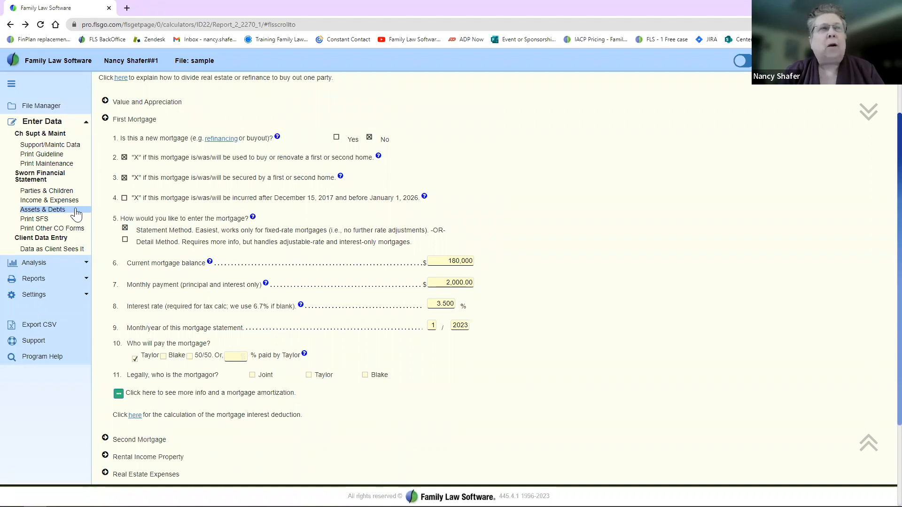
click(40, 210)
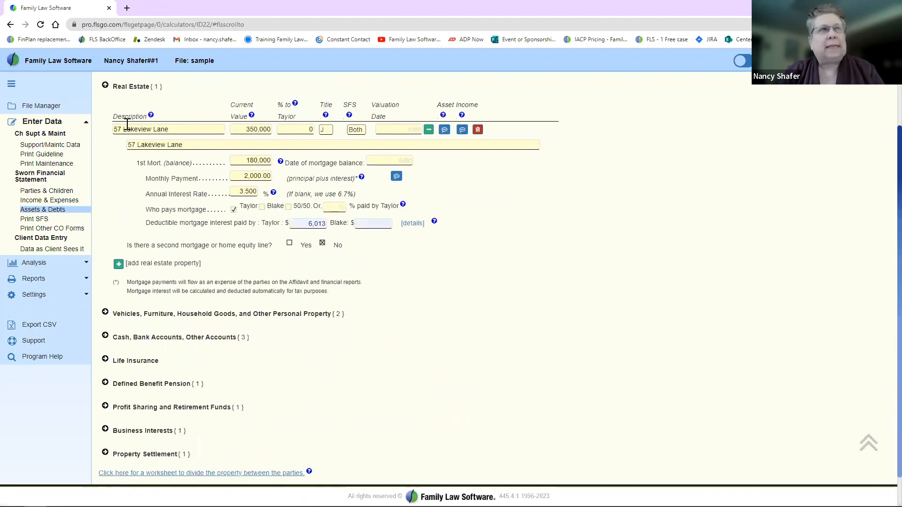
click(105, 86)
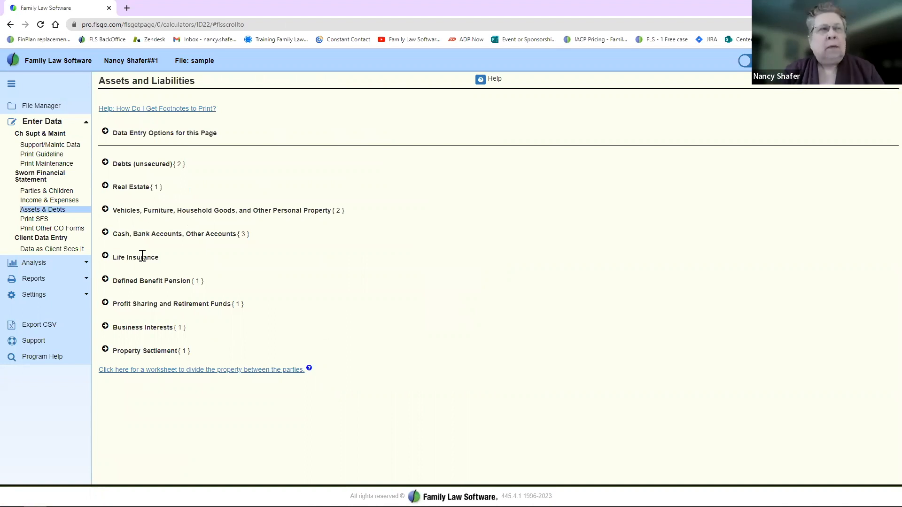
Step: Open the Divide Property analysis, replace the pie chart with the bar chart, and review the marital equity totals
click(33, 266)
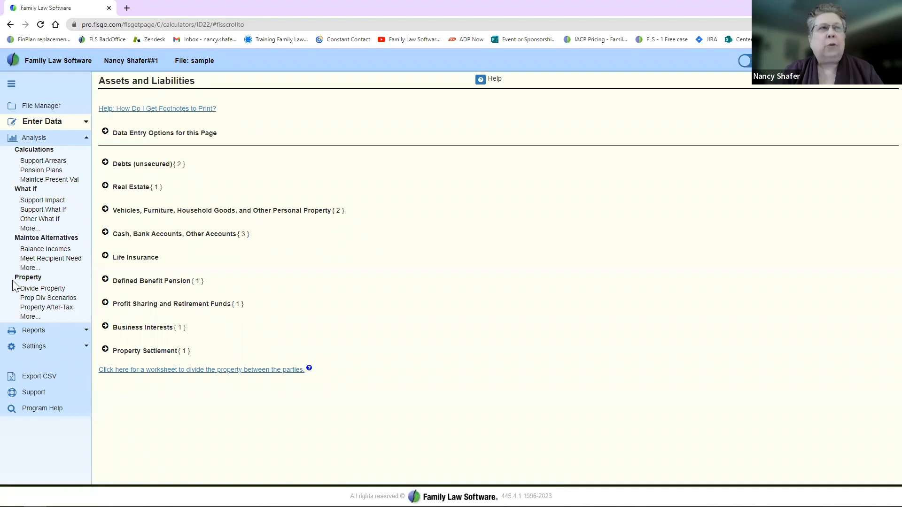
double_click(38, 278)
drag(63, 296, 73, 317)
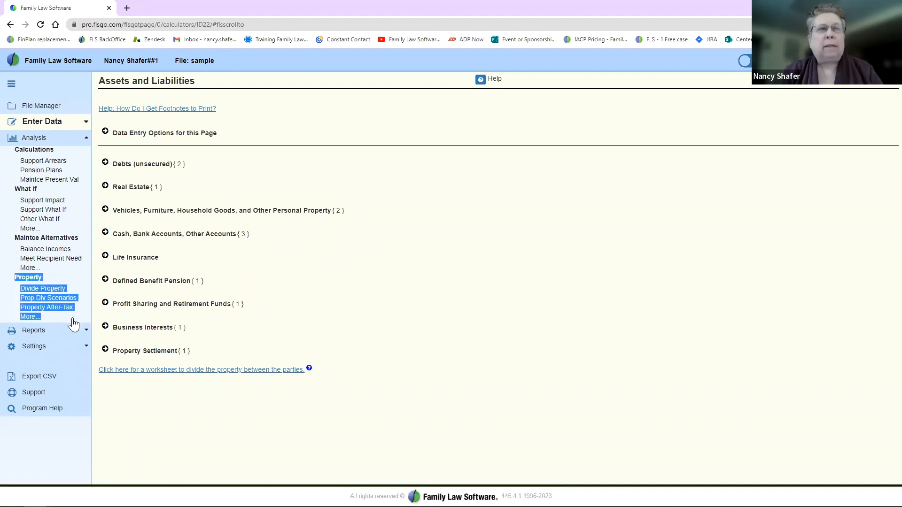
click(49, 292)
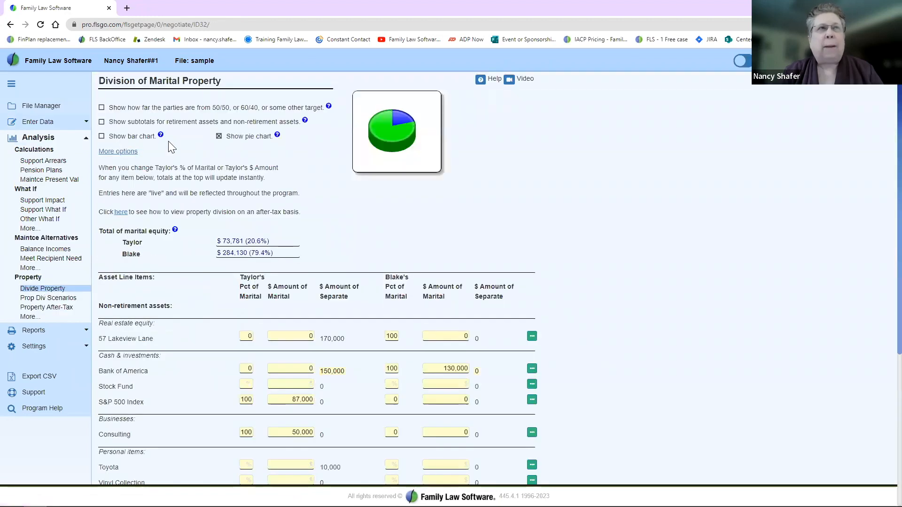
click(102, 135)
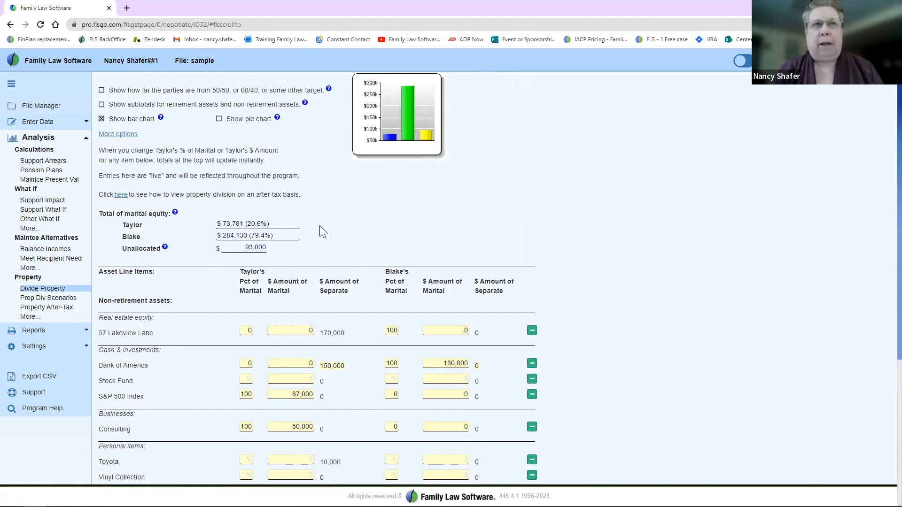
drag(211, 222, 304, 245)
drag(99, 213, 288, 248)
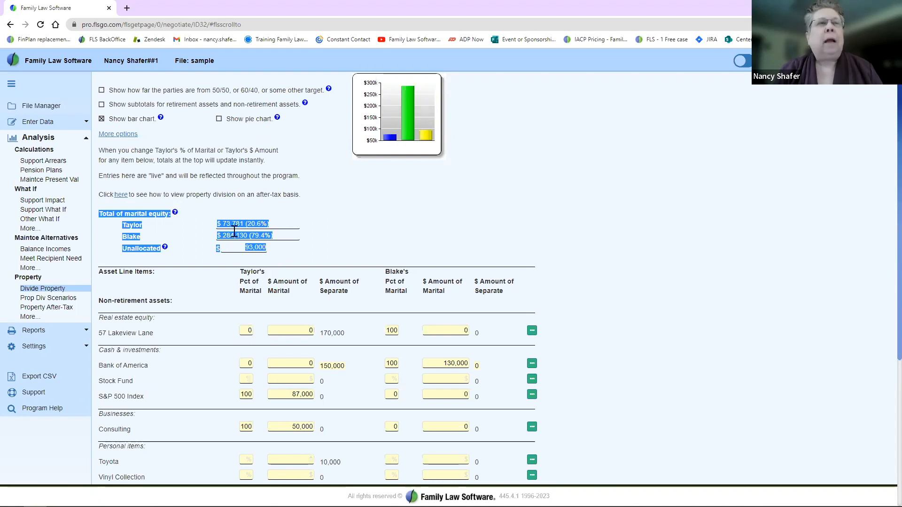
Step: In the property division options, turn off separate property items and the marital and separate details for each asset
click(126, 135)
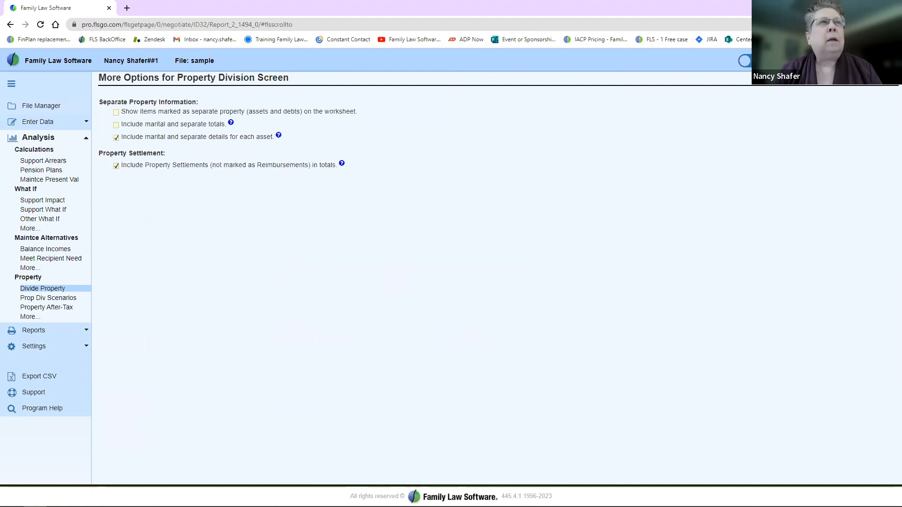
click(10, 24)
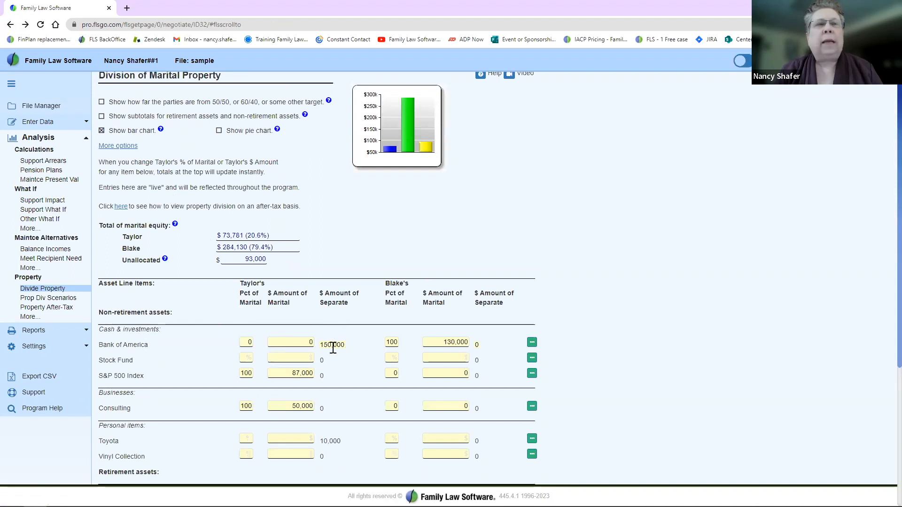
click(244, 343)
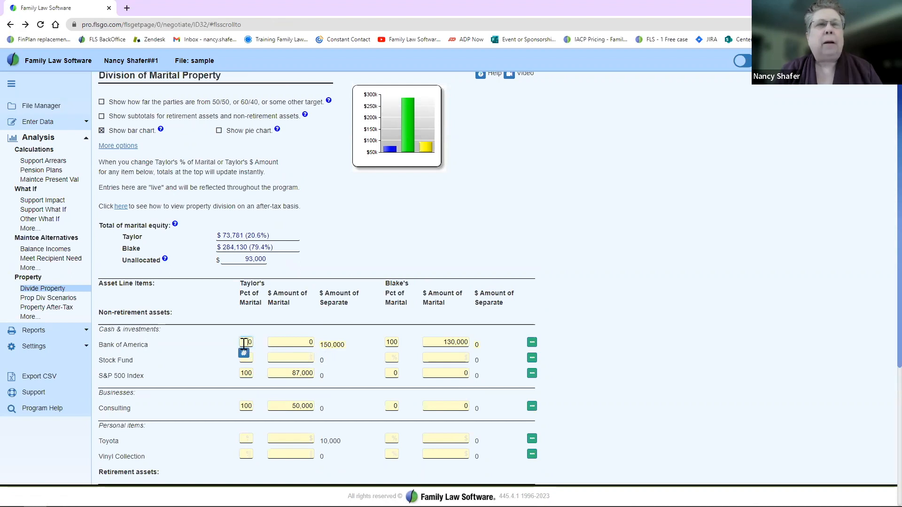
right_click(393, 344)
click(125, 145)
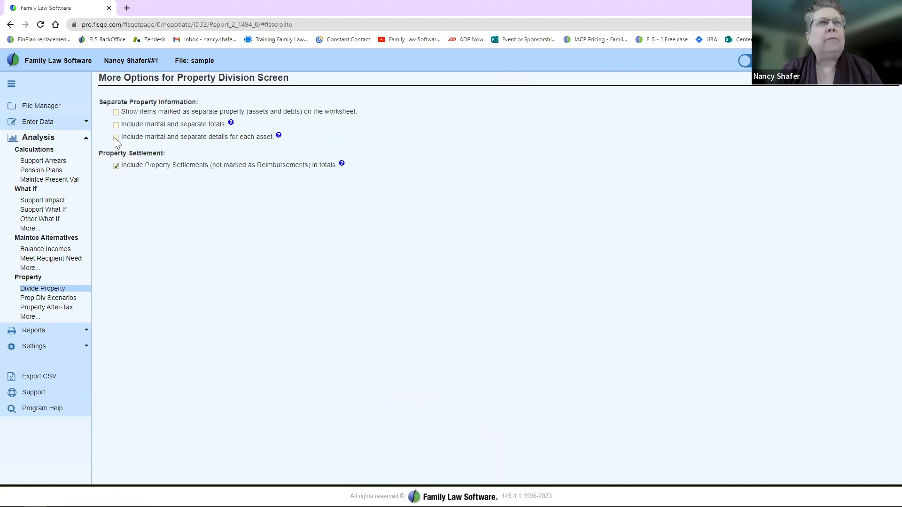
click(11, 24)
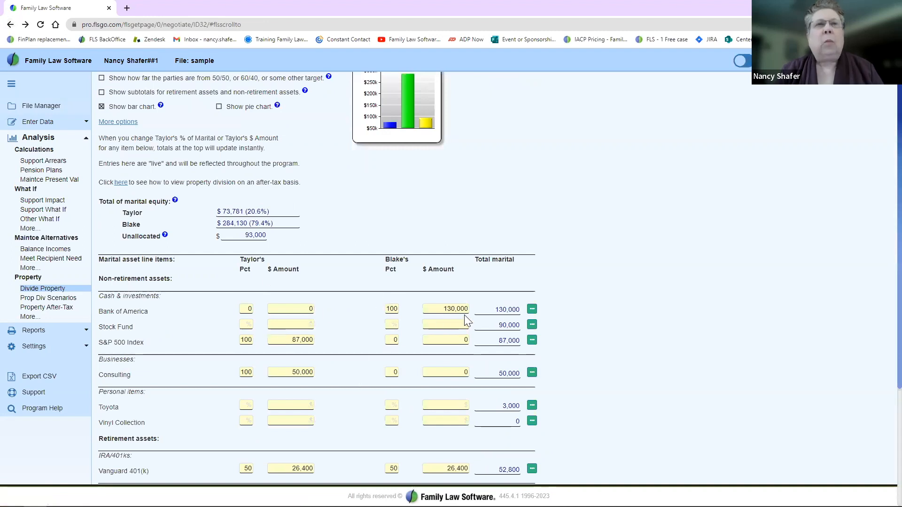
Step: Set the first party's percentage of the Stock Fund to 15
drag(496, 325, 526, 331)
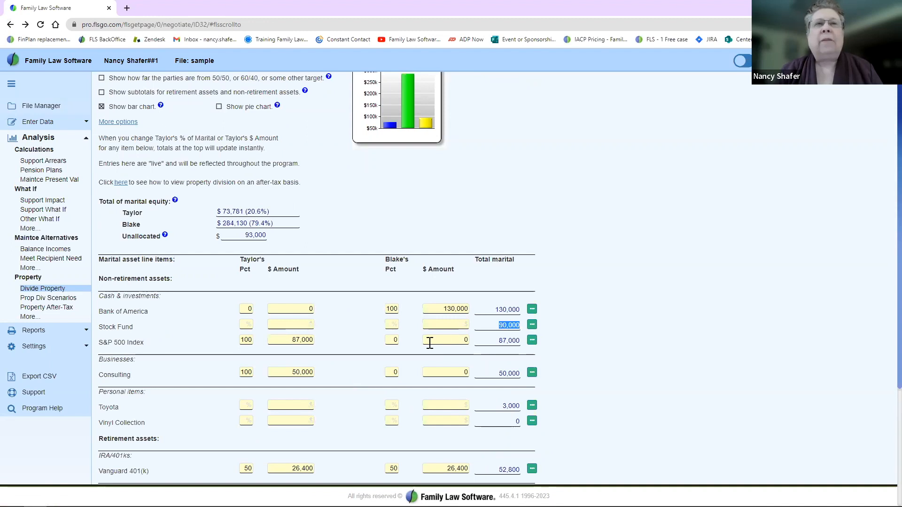
click(246, 325)
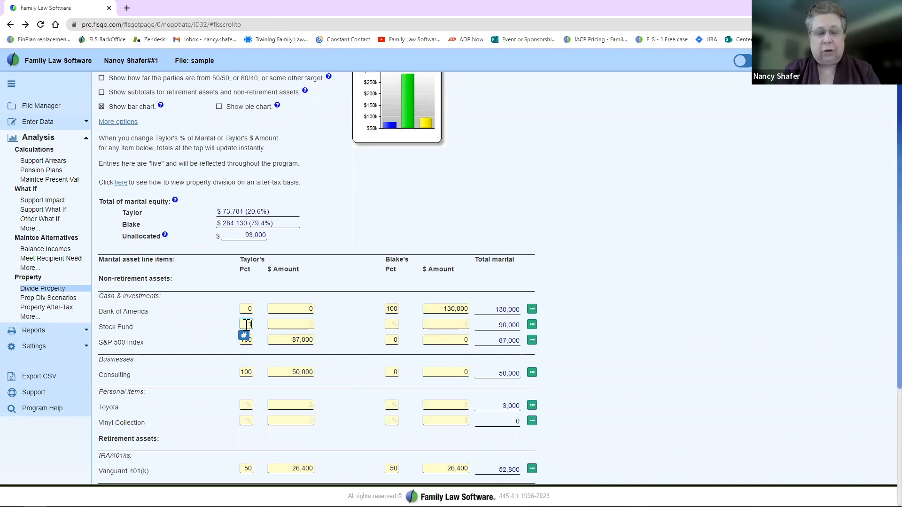
key(Tab)
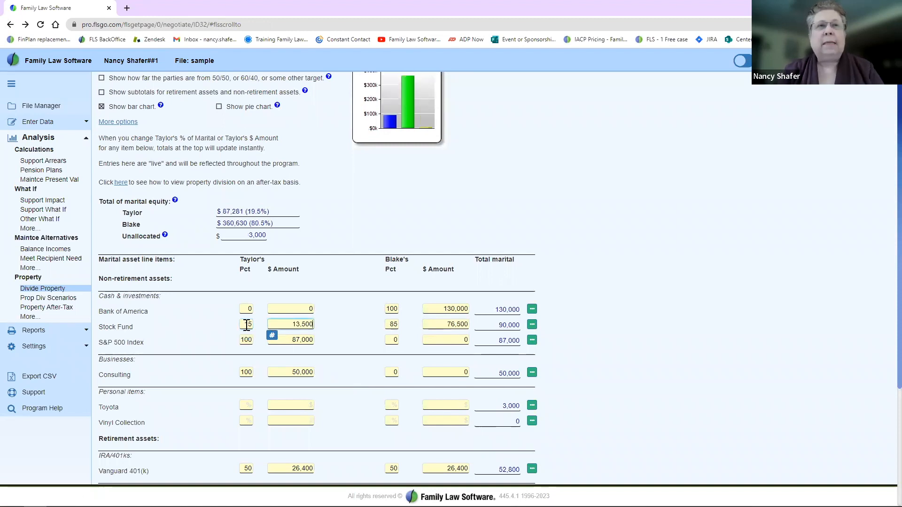
Step: Set the first party's dollar amount of the Stock Fund to 25,000 and review the resulting split between the parties
drag(291, 324, 328, 326)
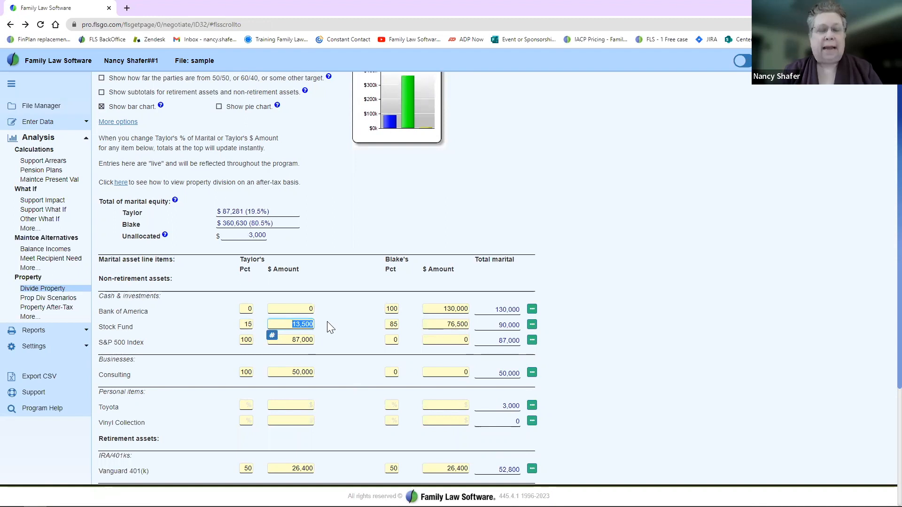
text(25000)
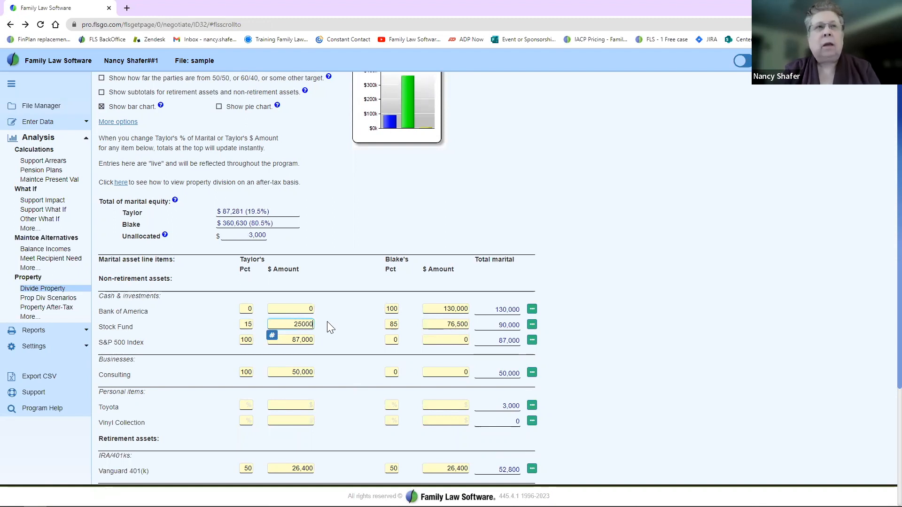
key(Tab)
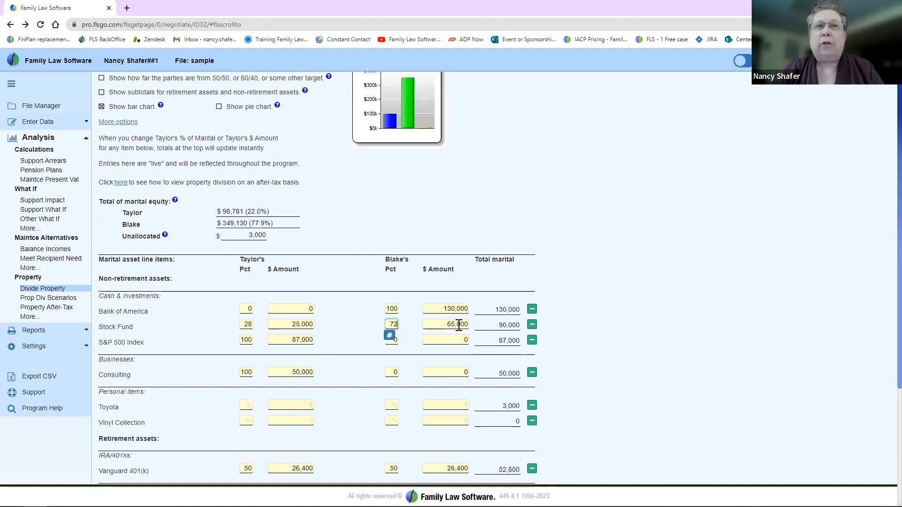
click(238, 327)
drag(237, 326, 525, 327)
click(335, 332)
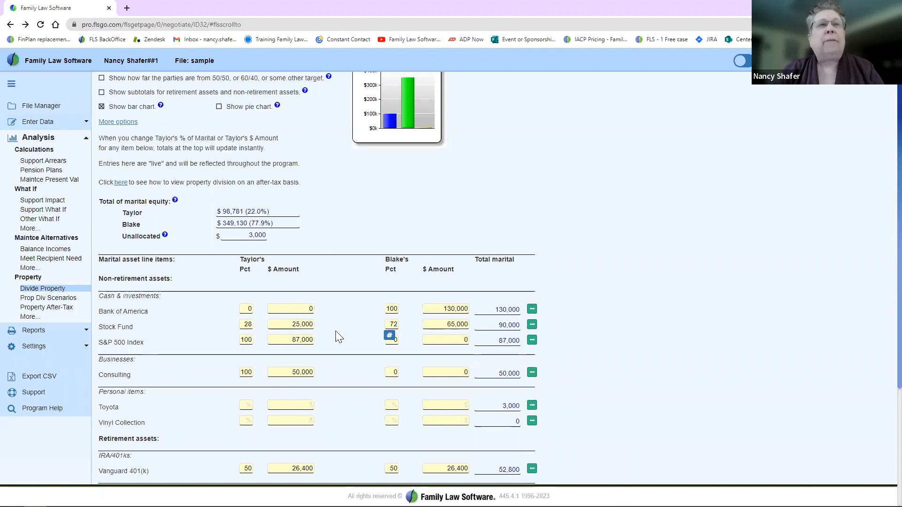
Step: Set the second party's percentage of the S&P 500 Index to 20 and check the marital equity totals
scroll(336, 331, down, 1)
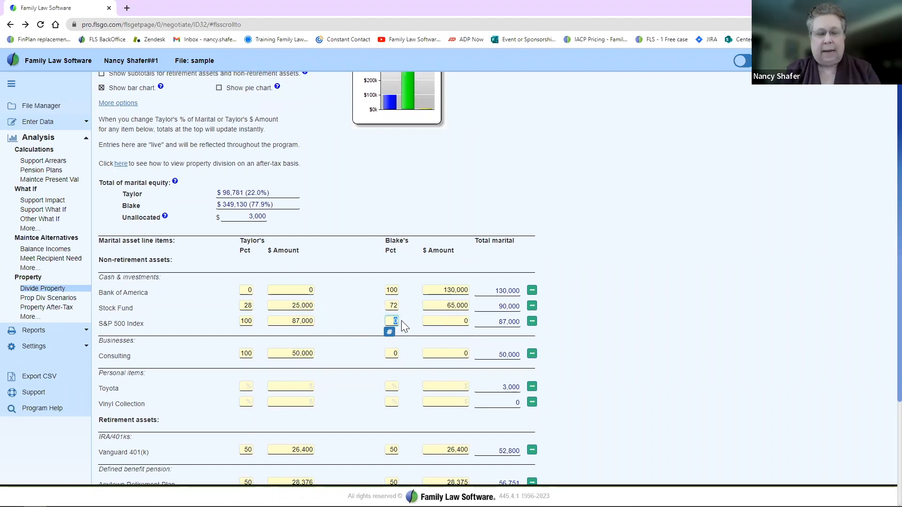
key(Tab)
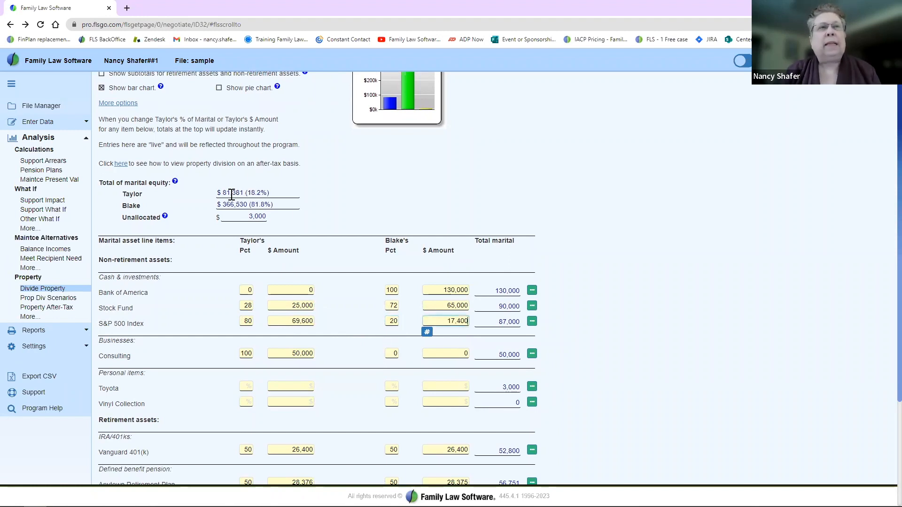
drag(226, 193, 286, 202)
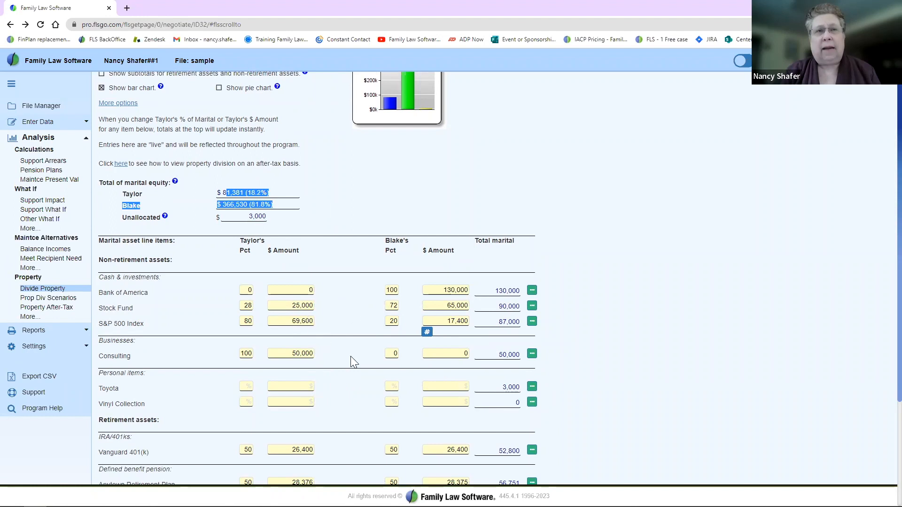
Step: Allocate 100 percent of the Toyota's marital value to the first party and check the marital equity totals
click(245, 386)
text(100)
key(Tab)
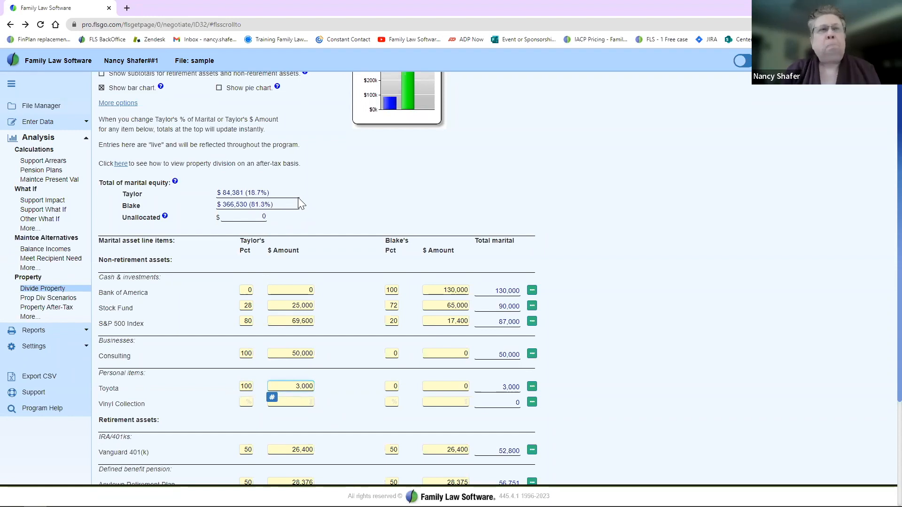
drag(255, 205, 281, 191)
click(329, 178)
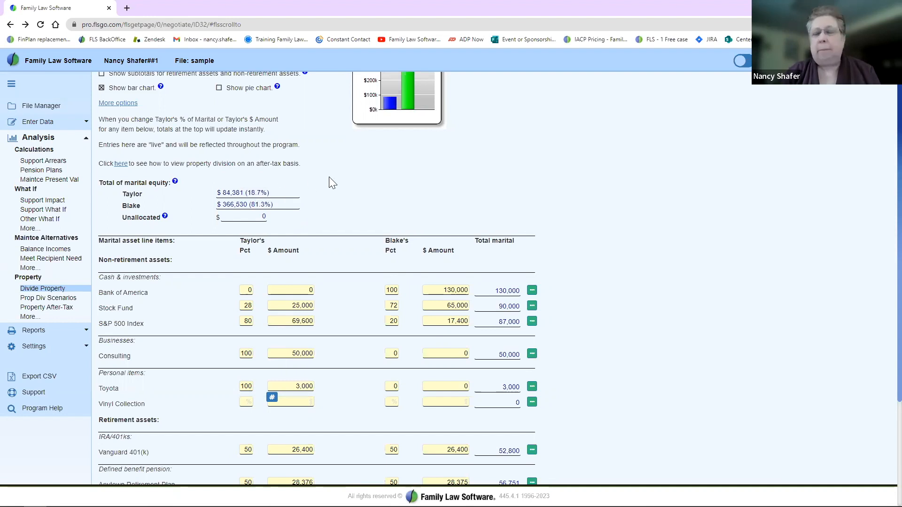
Step: Look over the available property reports and return to the Division of Marital Property worksheet
scroll(329, 176, up, 1)
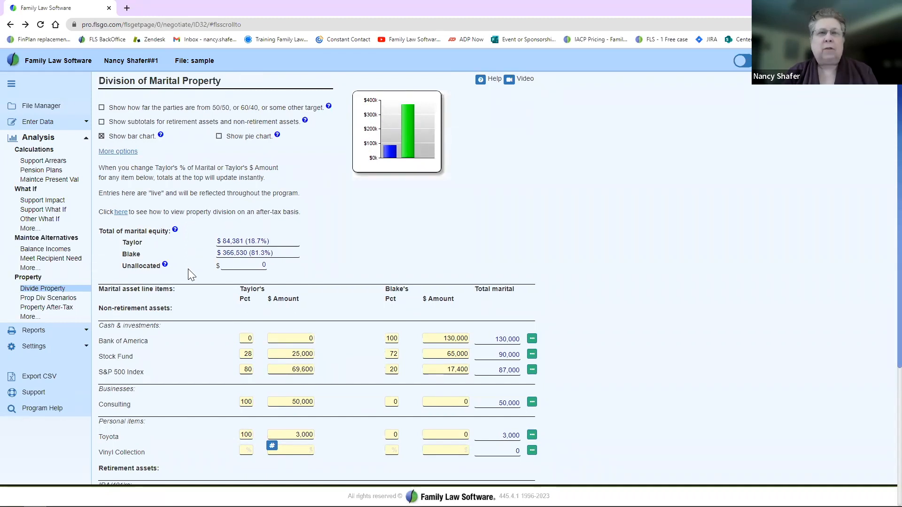
click(46, 339)
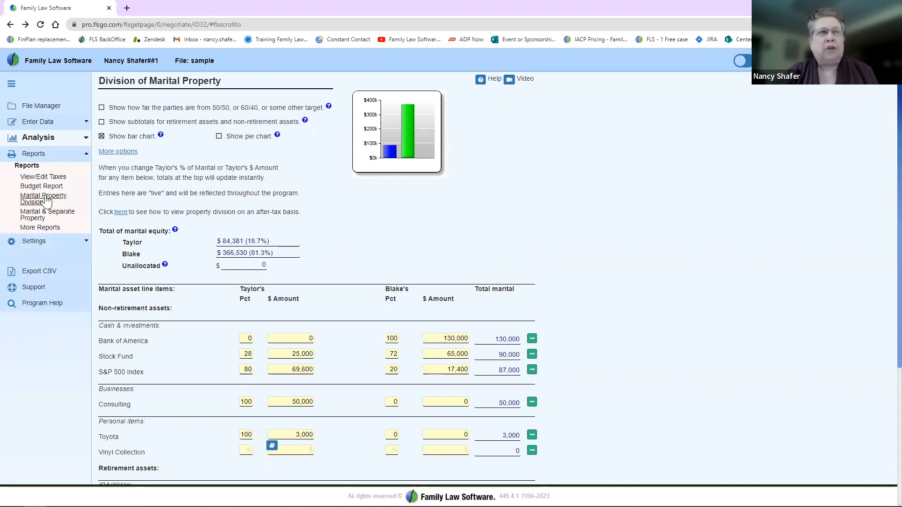
click(38, 140)
click(31, 291)
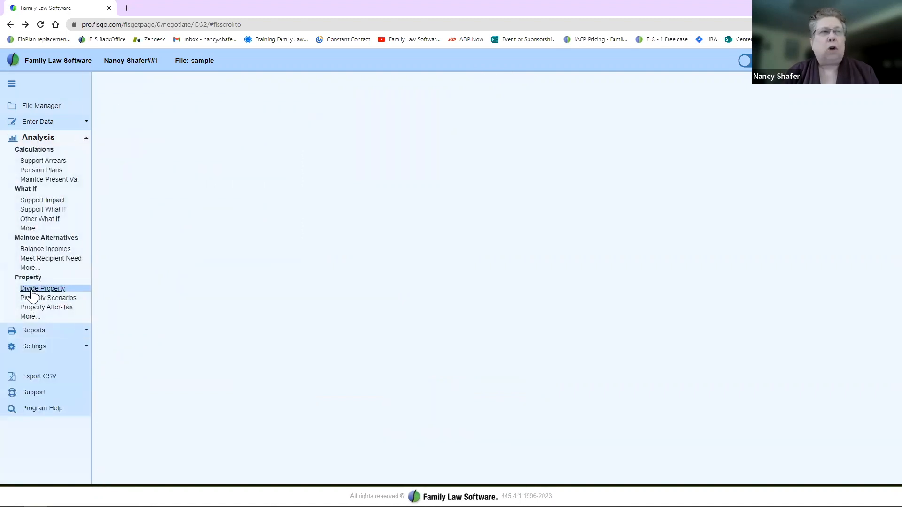
scroll(171, 257, up, 4)
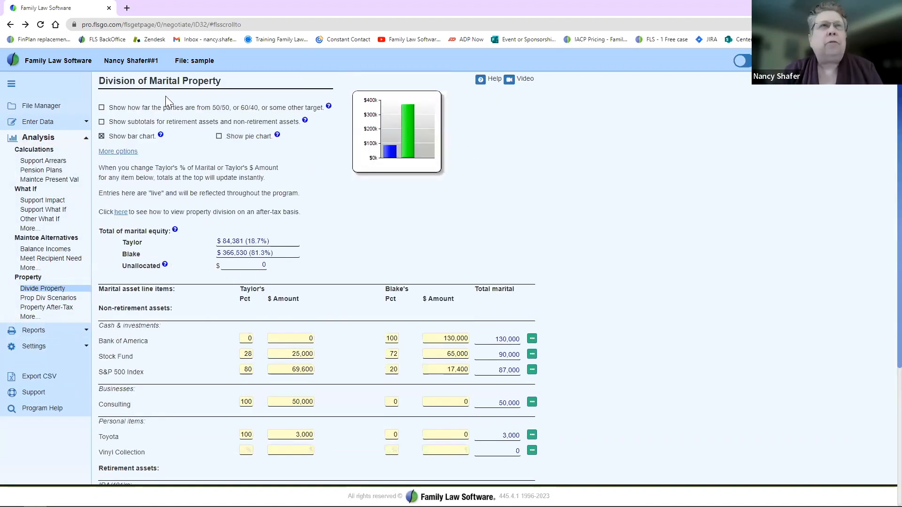
Step: Show how far the parties are from the target split and review the equalization amount for a 50 percent share
drag(113, 106, 280, 113)
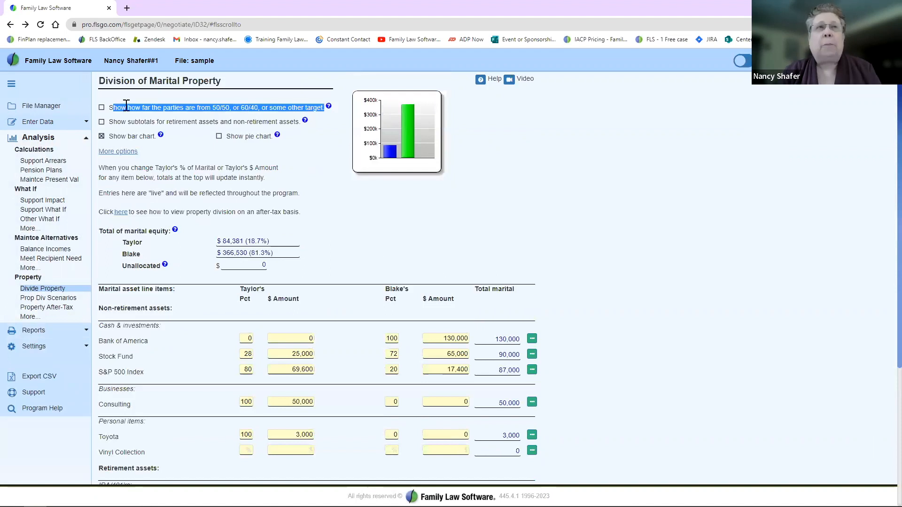
click(101, 110)
click(102, 108)
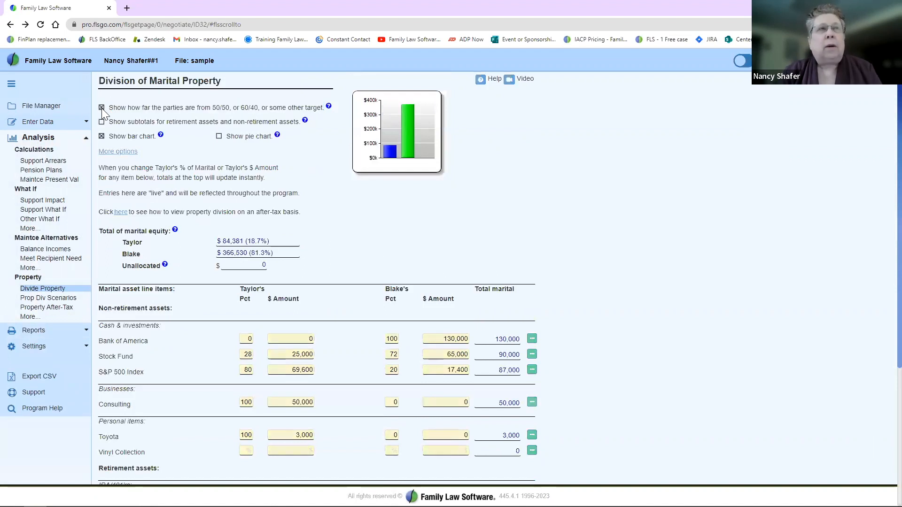
drag(100, 282, 424, 296)
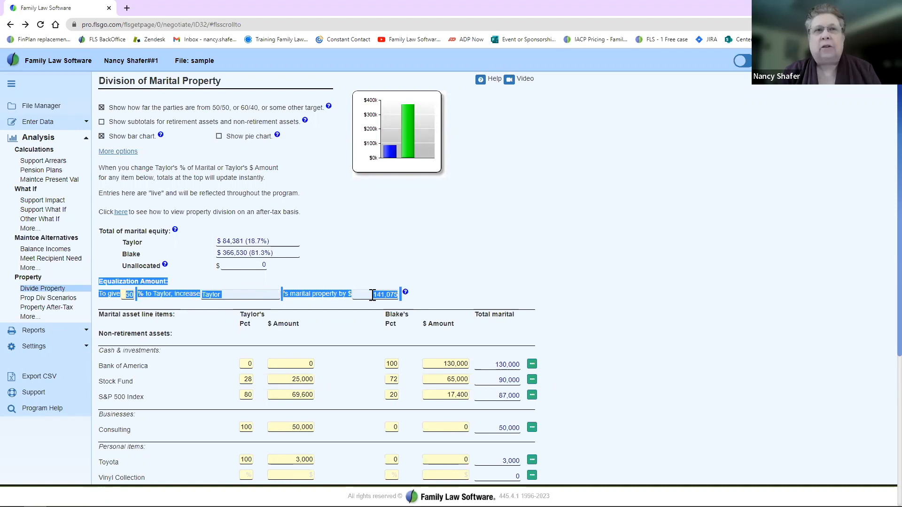
click(357, 261)
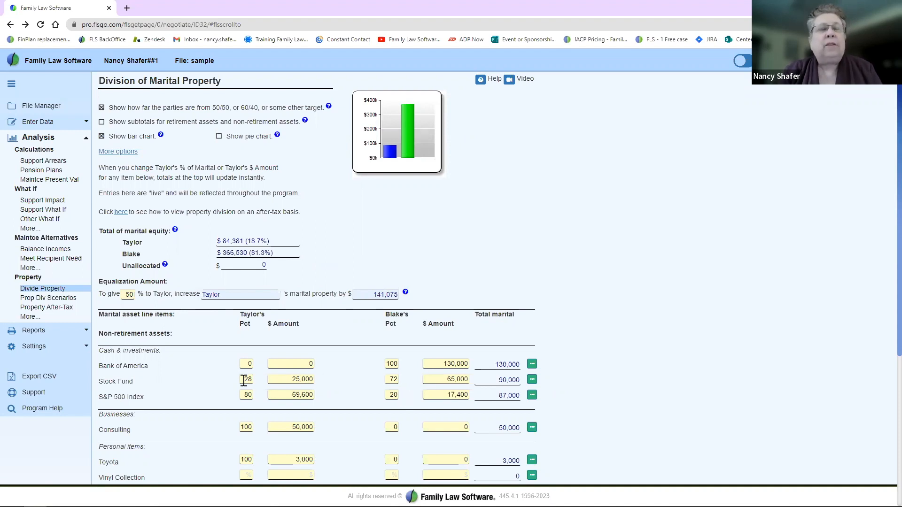
Step: Set the first party's percentage of the Stock Fund to 100, check the equalization amount, and turn off its display
drag(244, 381, 255, 381)
text(100)
key(Tab)
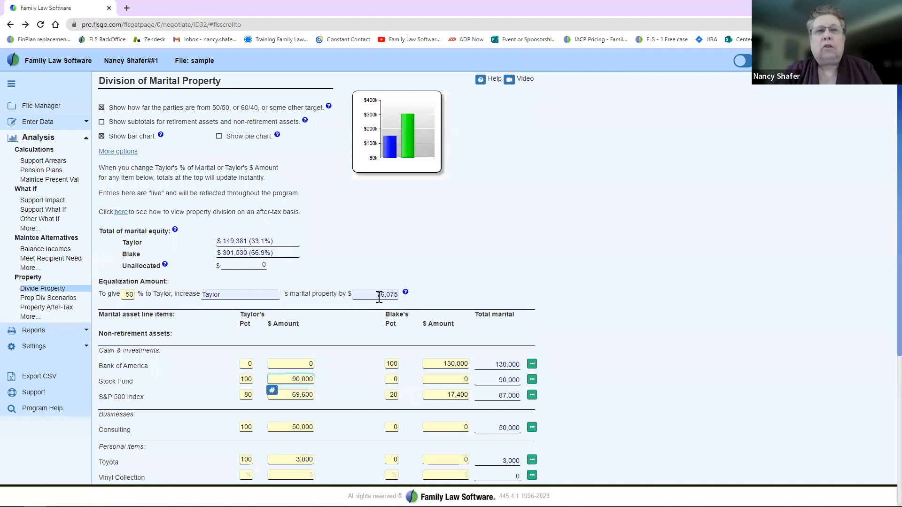
click(102, 108)
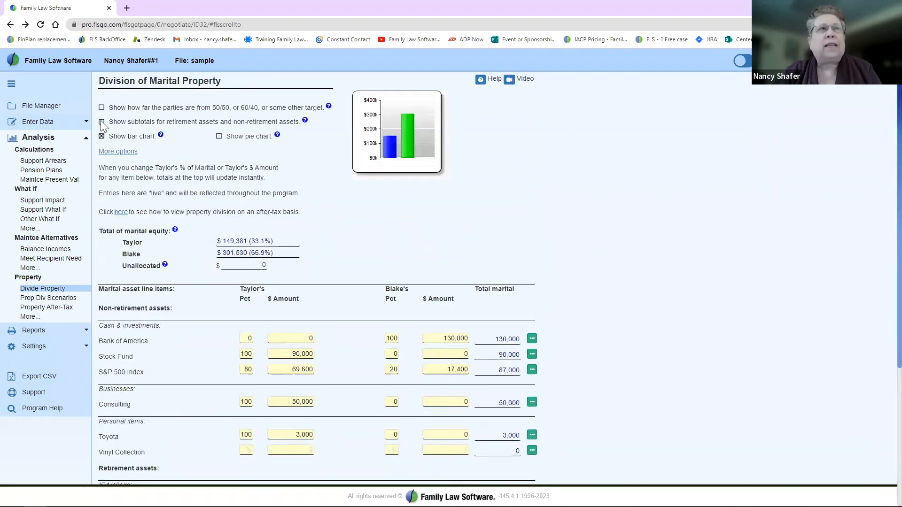
Step: Show the subtotals for retirement and non-retirement assets, review each party's subtotals by category, and turn their display off
click(102, 121)
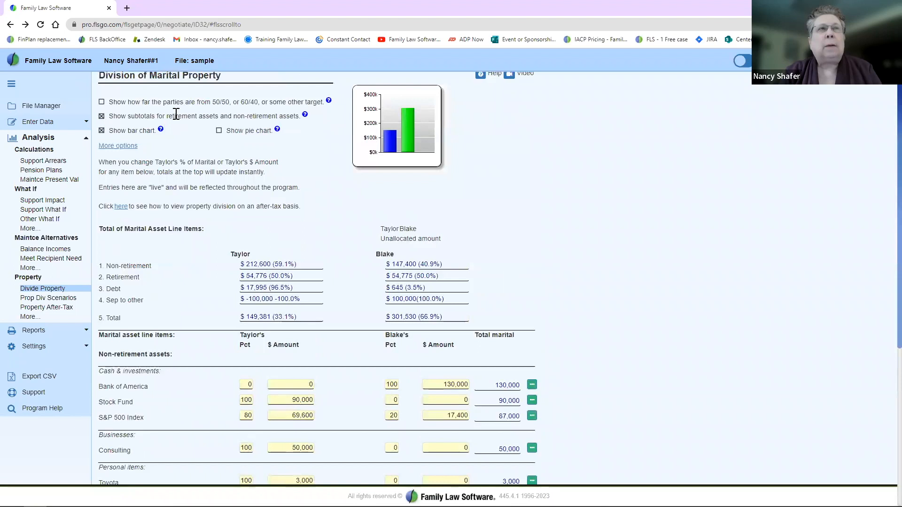
drag(163, 115, 292, 121)
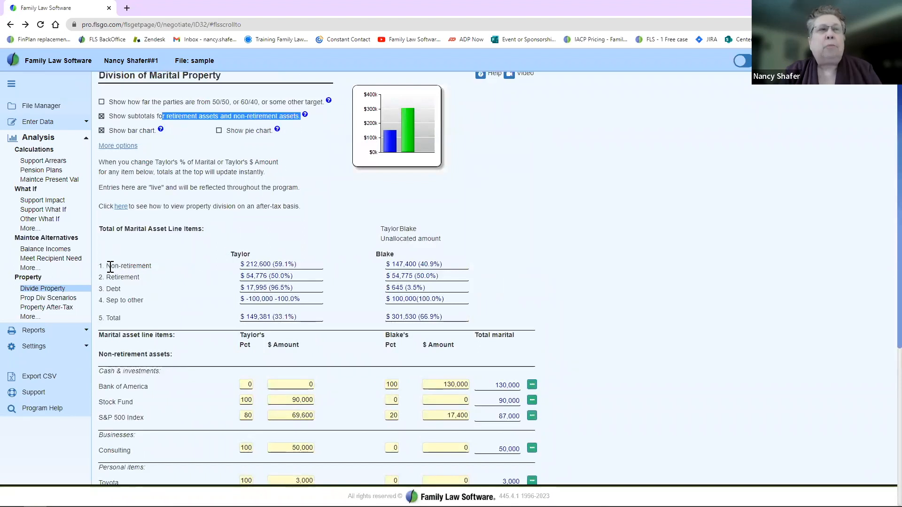
drag(110, 267, 433, 304)
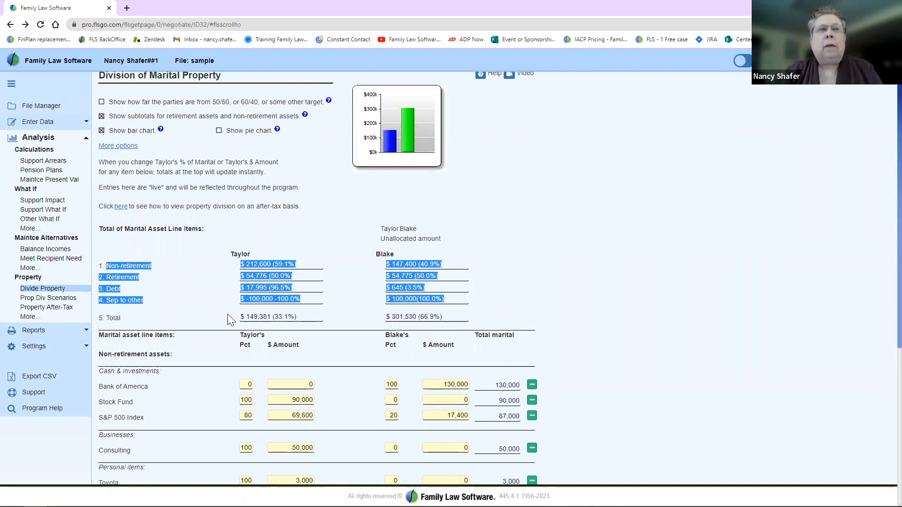
click(198, 246)
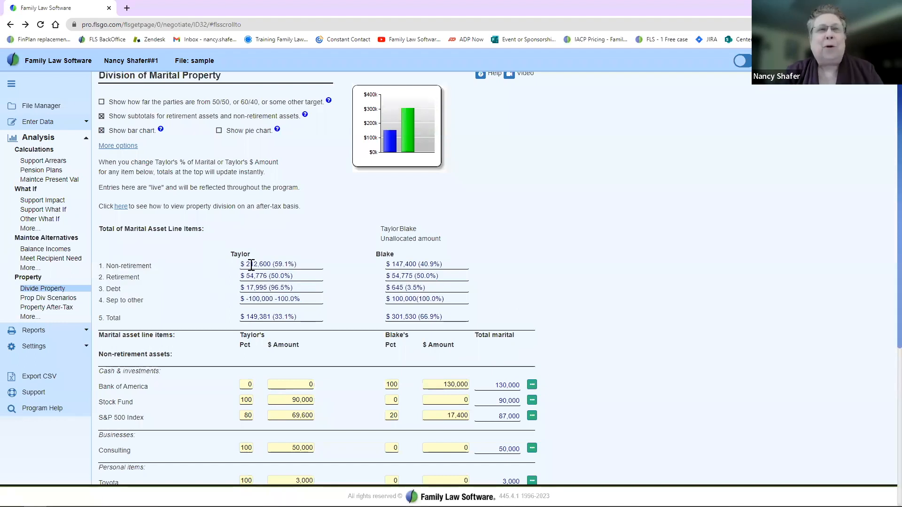
drag(247, 263, 225, 277)
click(446, 279)
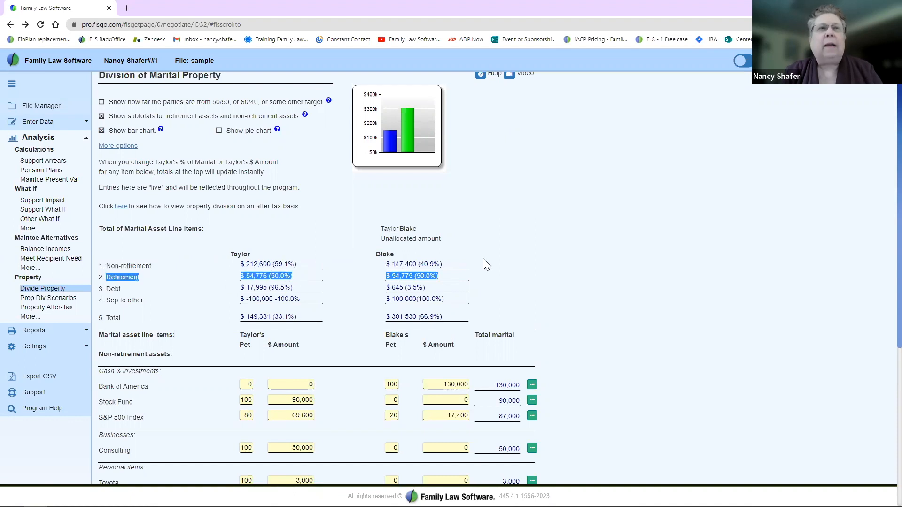
drag(444, 271, 242, 265)
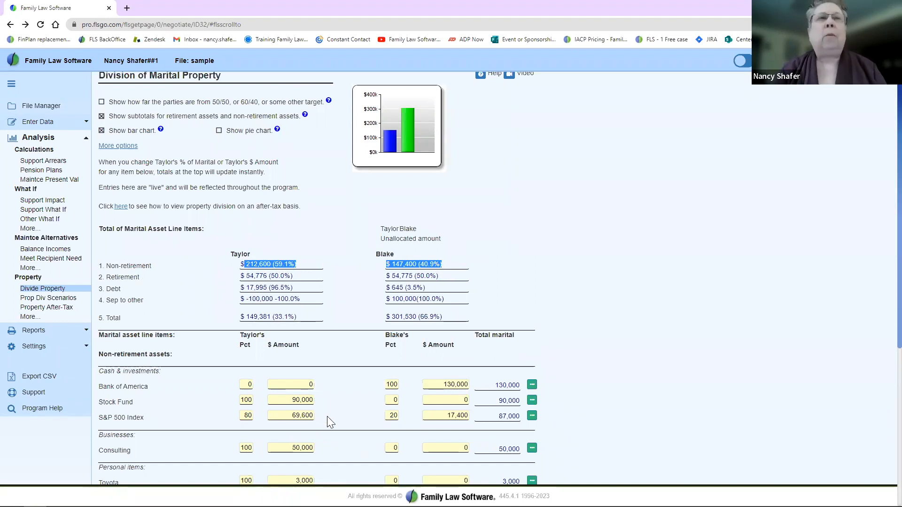
click(286, 261)
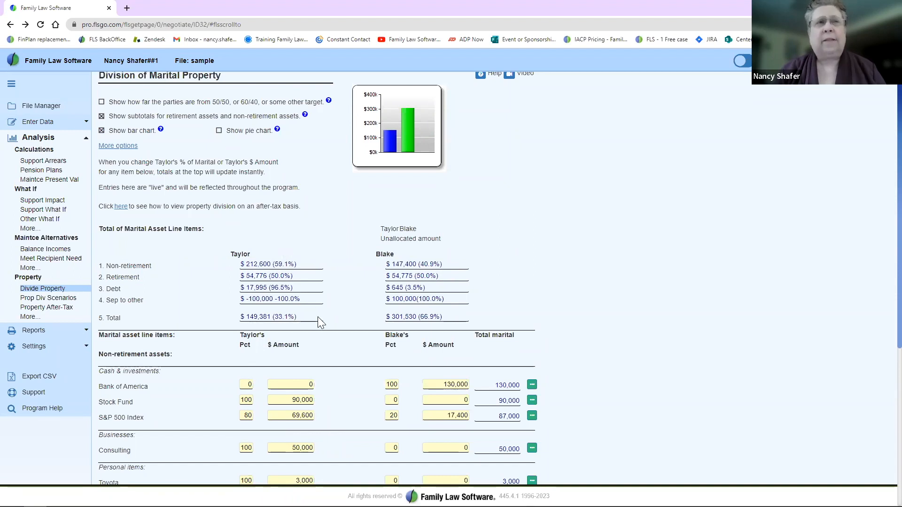
drag(244, 288, 314, 288)
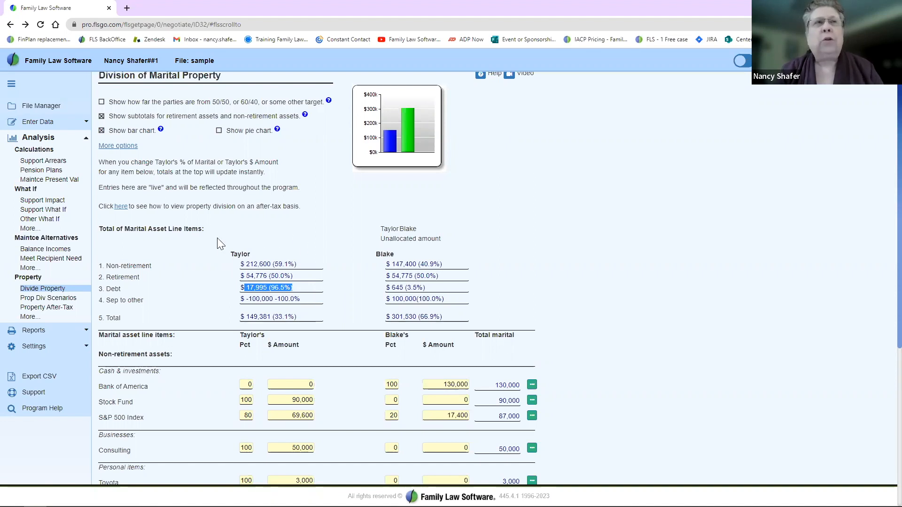
click(101, 116)
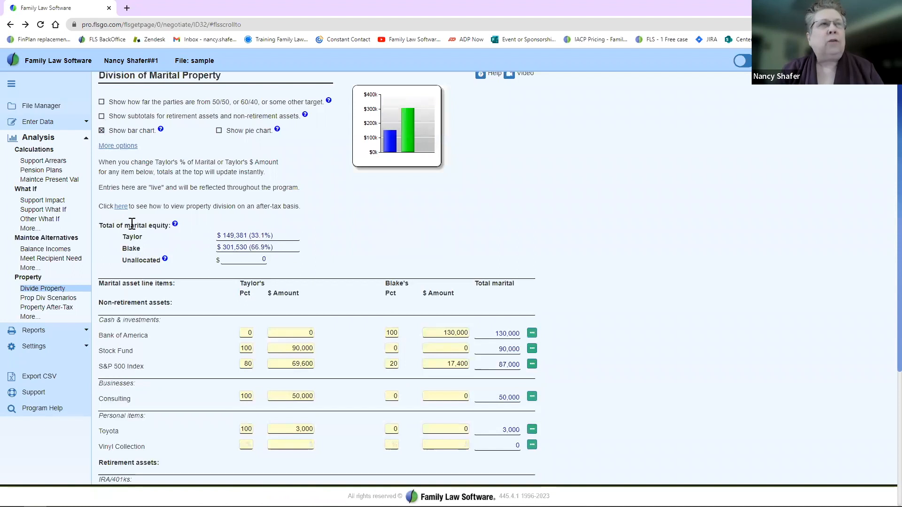
Step: Include marital and separate totals in the property division screen's additional options and return to the worksheet
click(118, 146)
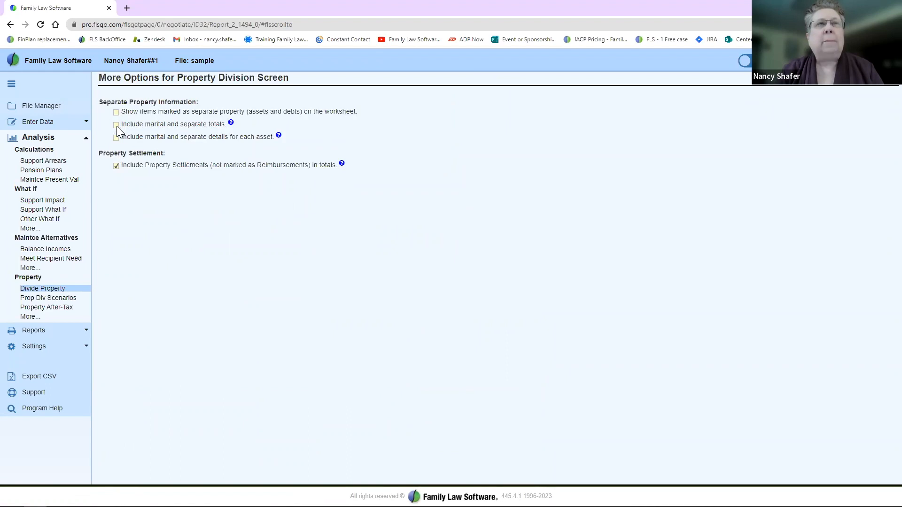
click(117, 125)
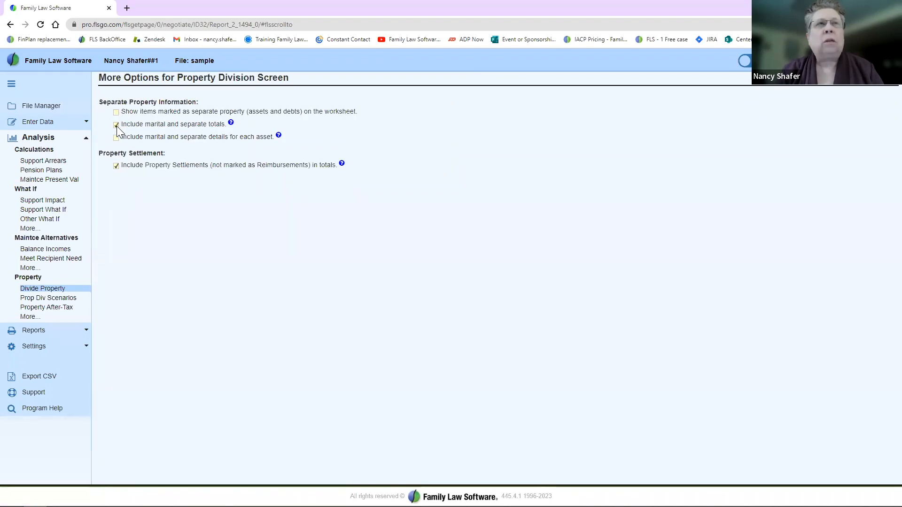
click(10, 24)
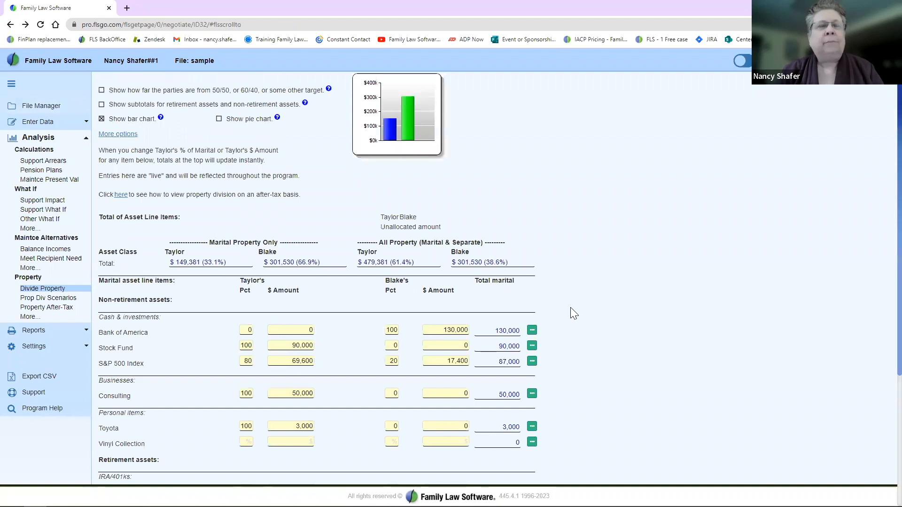
Step: Show separate property items and include marital and separate details for each asset, and return to the worksheet
click(123, 135)
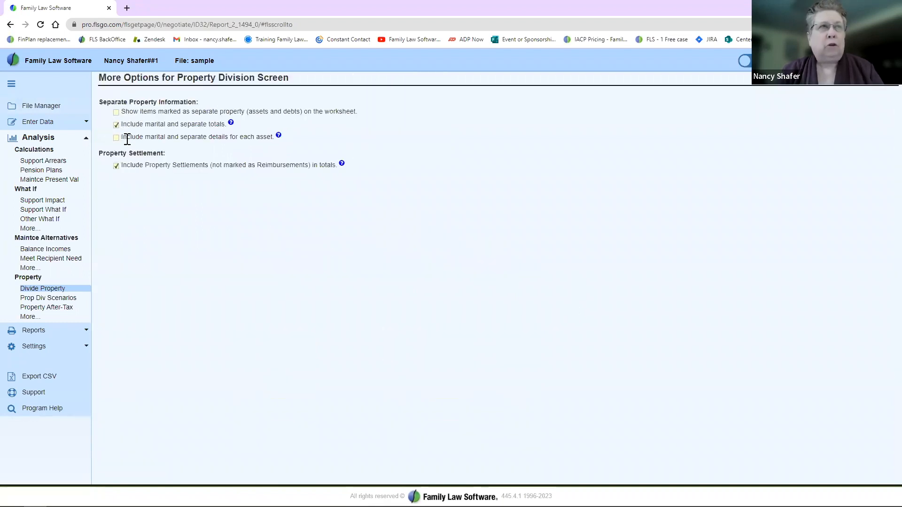
click(117, 113)
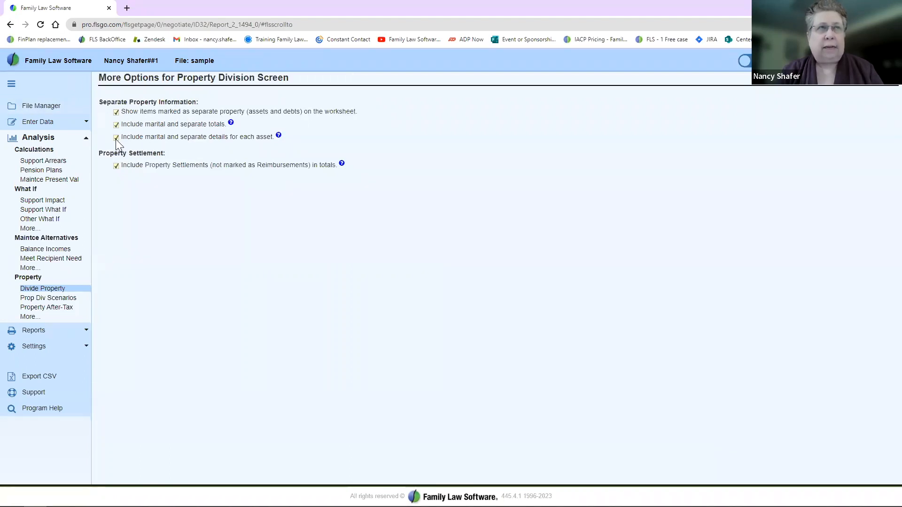
click(13, 24)
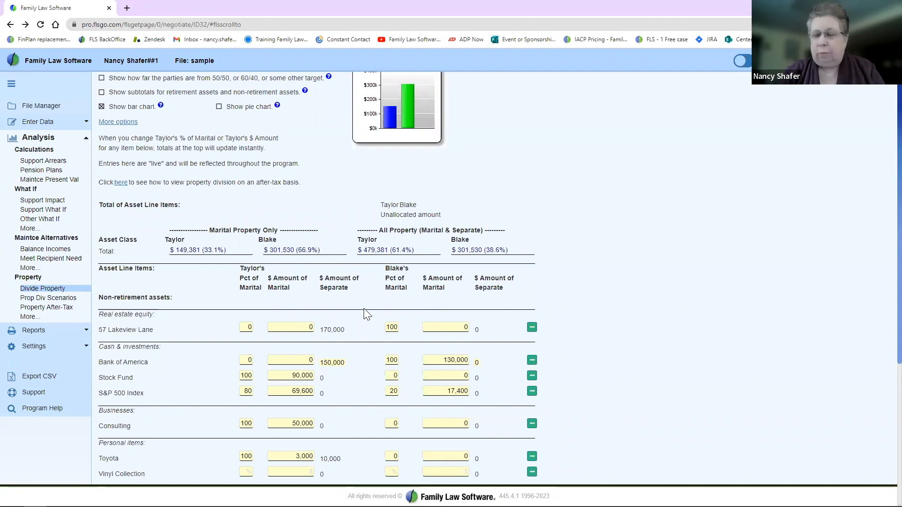
Step: Review the worksheet's asset and debt lines, including the marital percentage and separate amount columns for both parties
scroll(366, 314, down, 5)
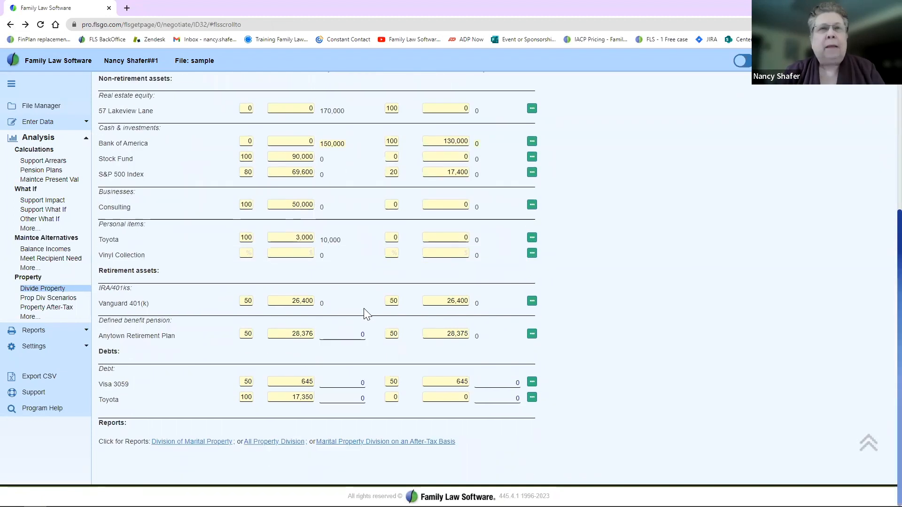
scroll(366, 314, up, 5)
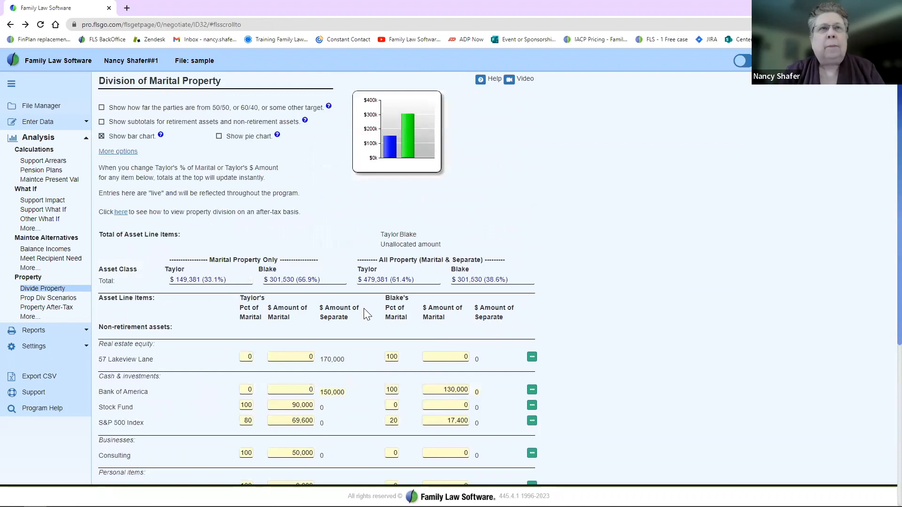
drag(330, 308, 386, 312)
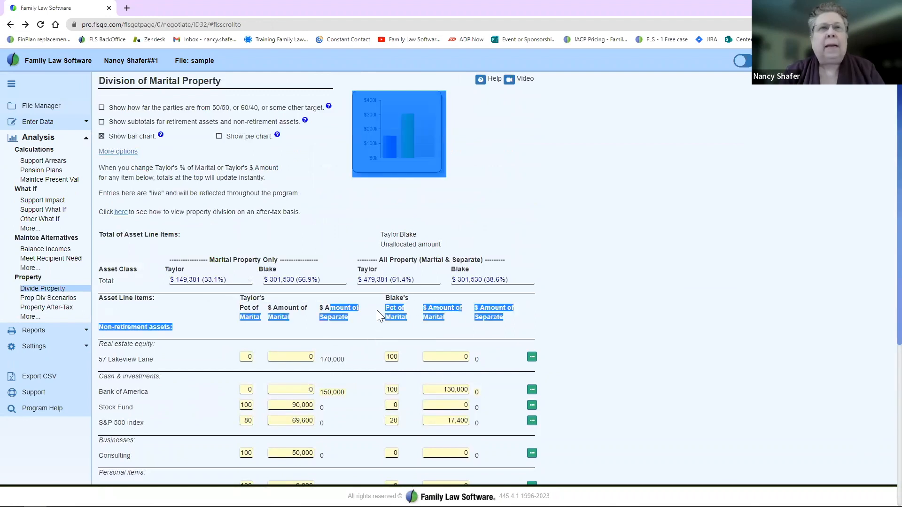
click(431, 309)
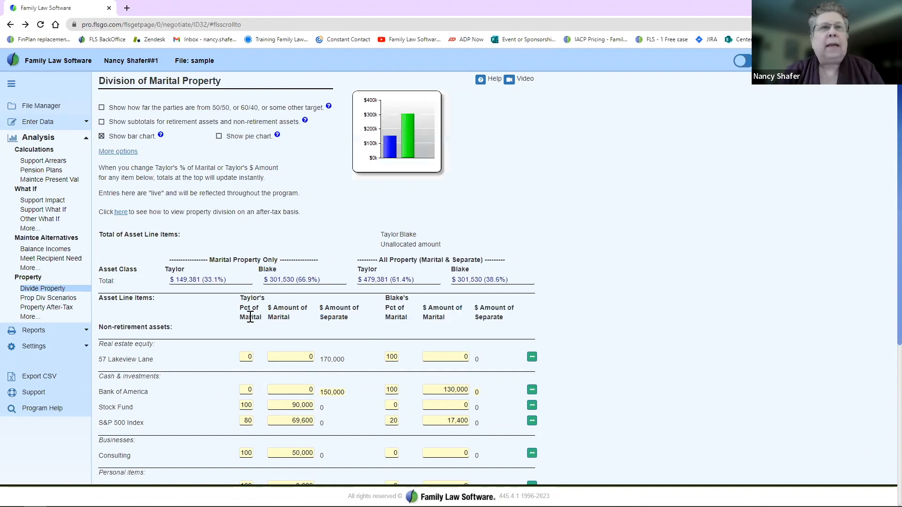
drag(250, 318, 256, 315)
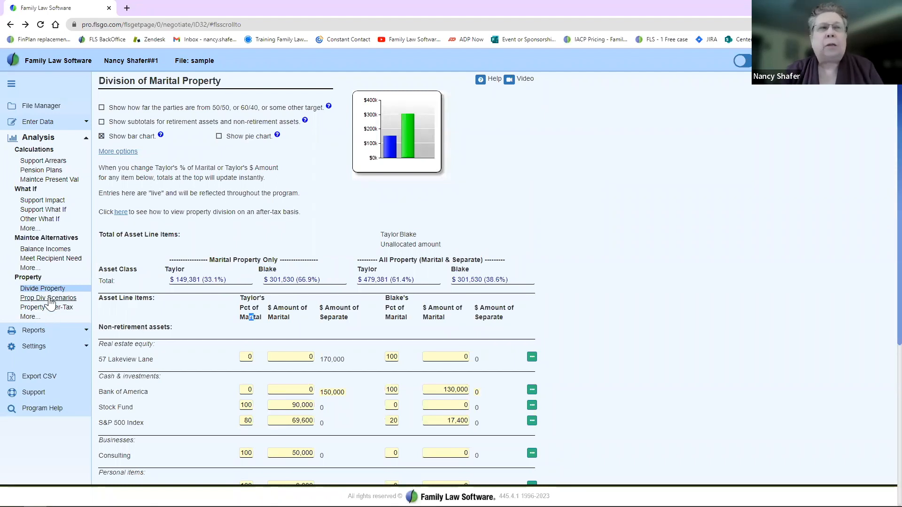
Step: Replace the existing Scenario #1 in Property Division Scenarios with a newly added scenario
click(48, 298)
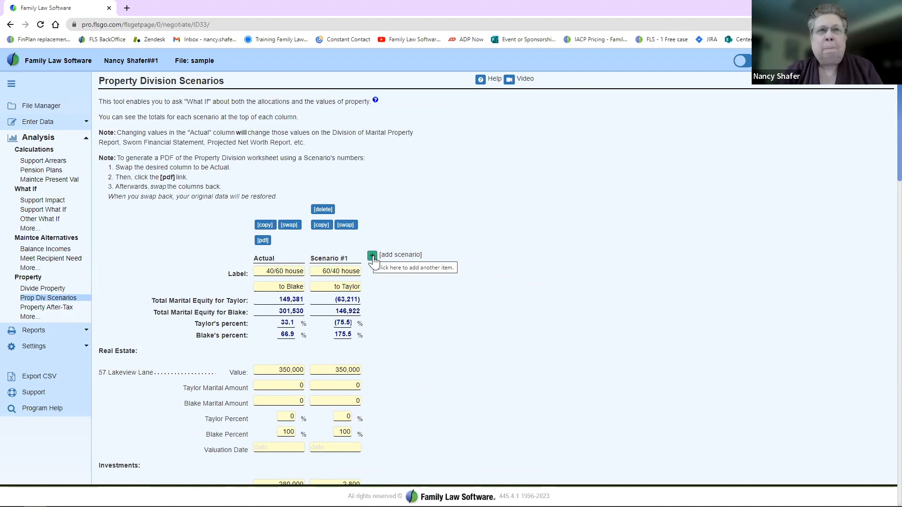
click(323, 209)
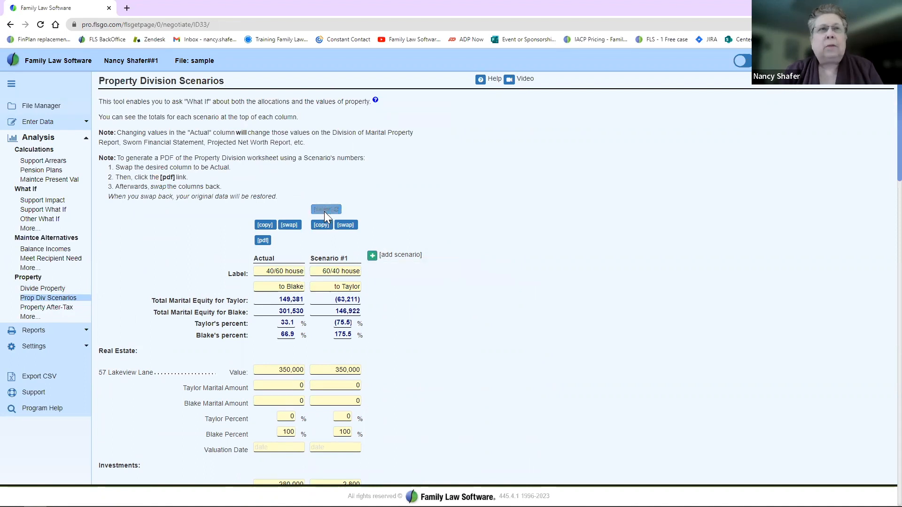
click(536, 116)
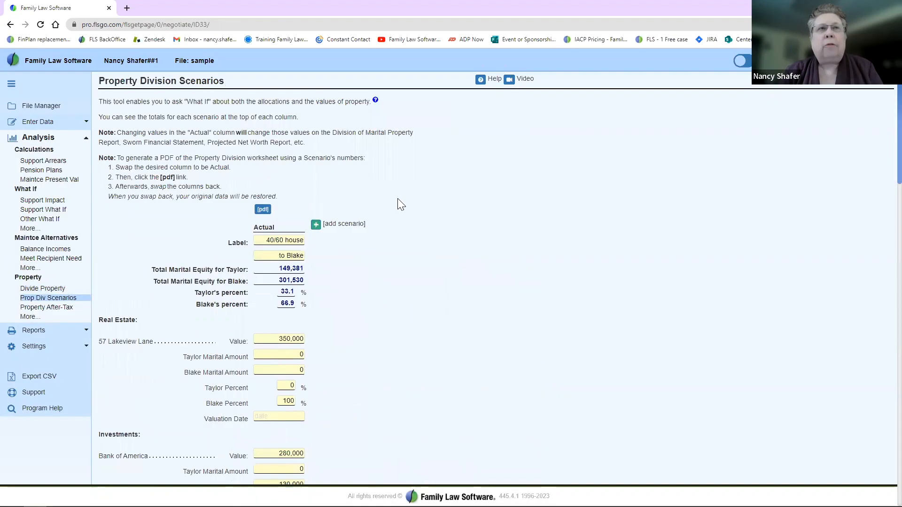
click(315, 225)
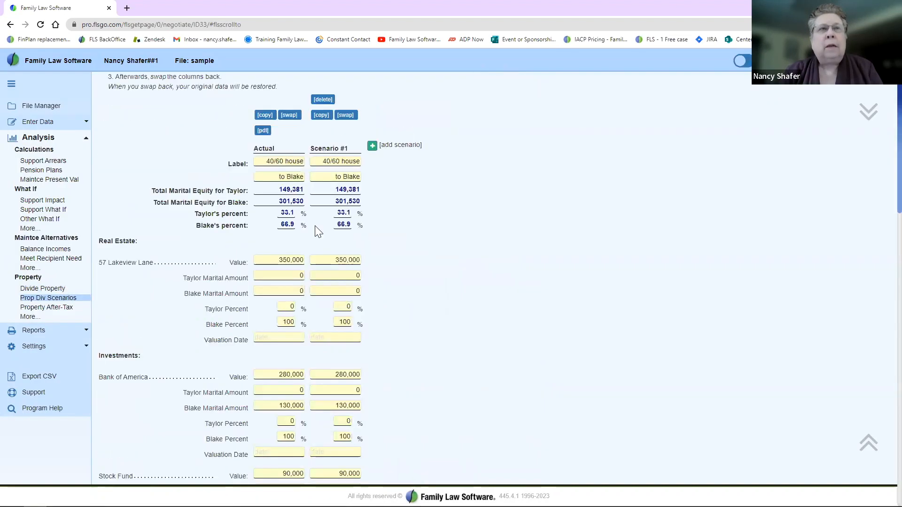
Step: Set the first party's percentage of the real estate to 100 in the Actual column
click(283, 315)
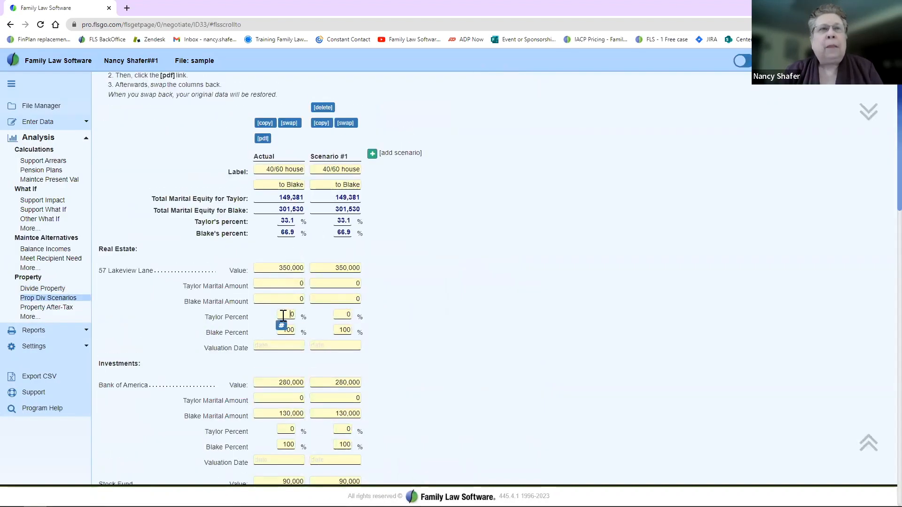
text(100)
key(Tab)
drag(282, 316, 303, 315)
text(100)
key(Tab)
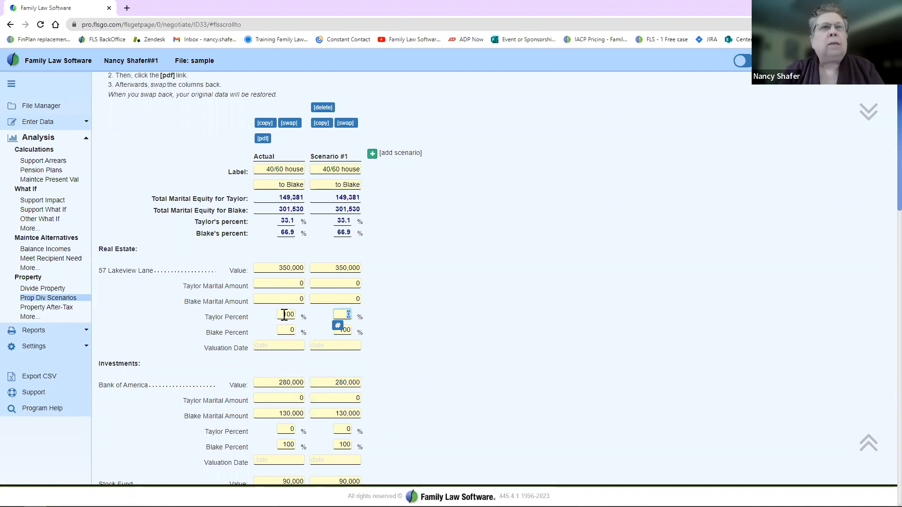
click(283, 329)
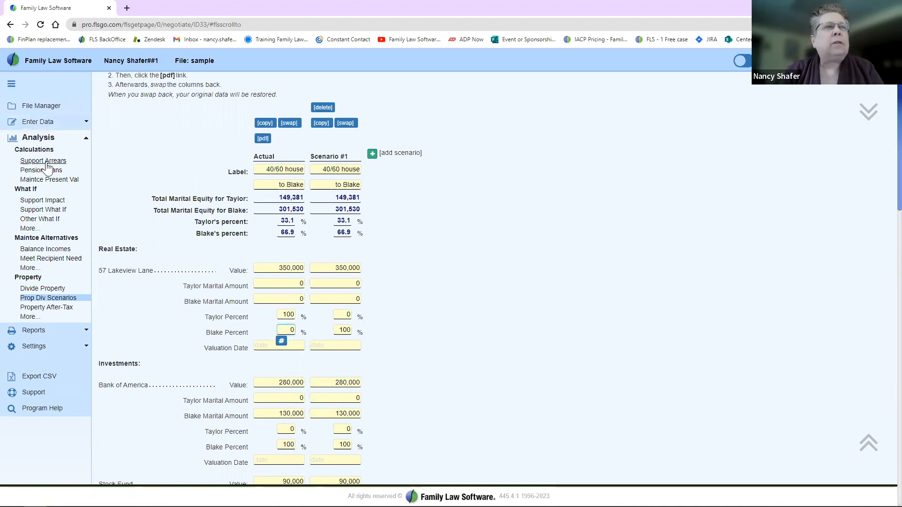
Step: Turn off showing separate property items in the Divide Property worksheet's additional options and return to Property Division Scenarios
click(43, 288)
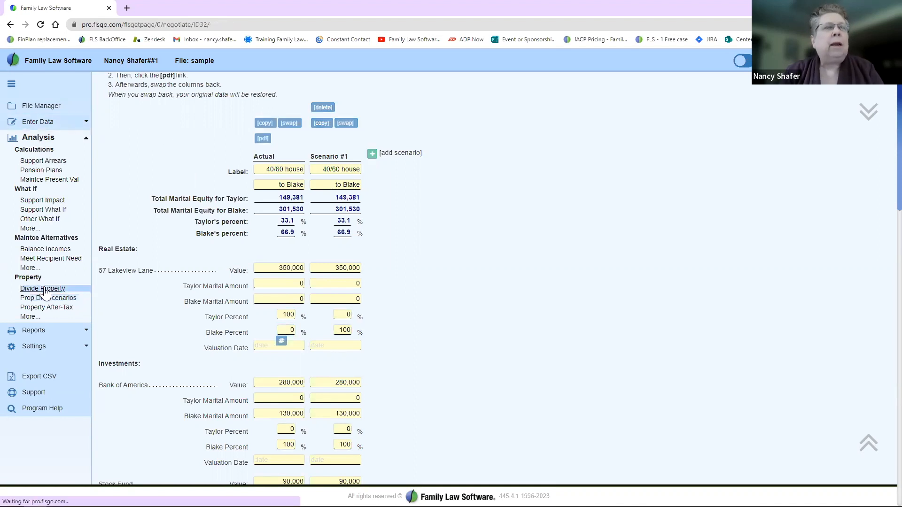
click(119, 122)
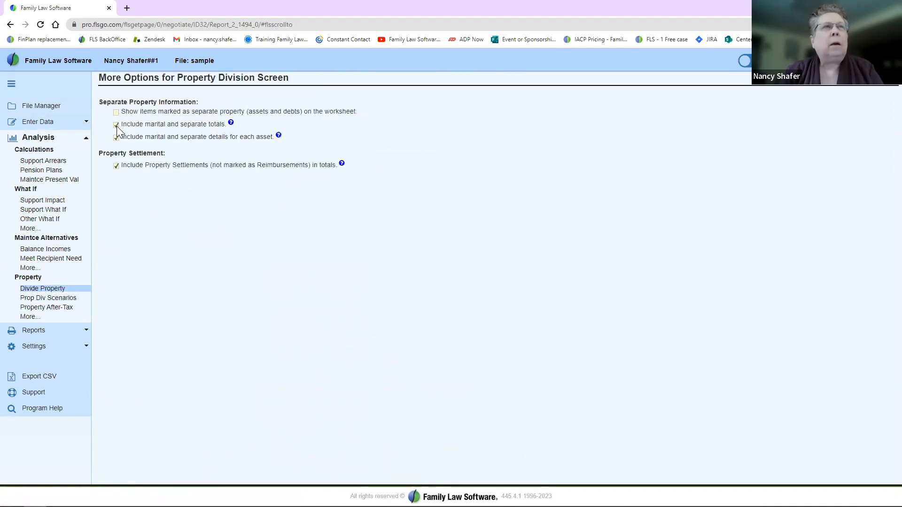
click(10, 25)
click(47, 298)
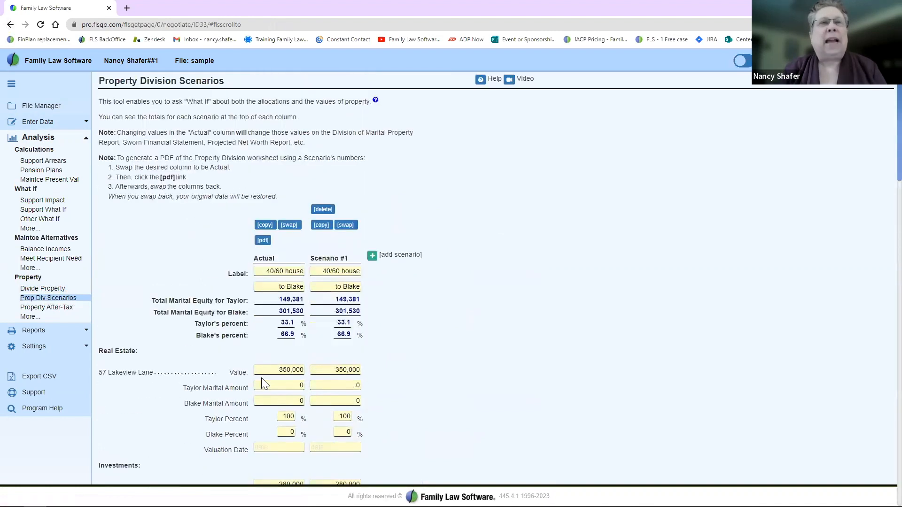
click(284, 417)
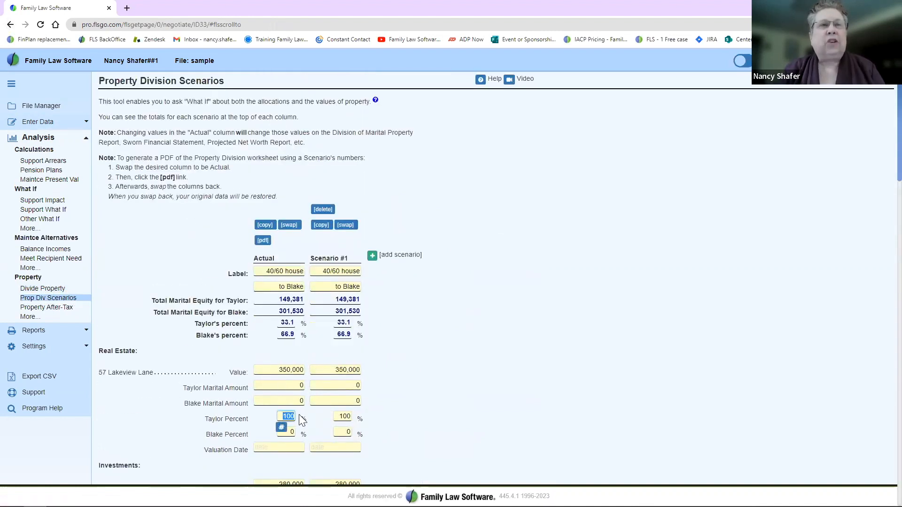
key(Tab)
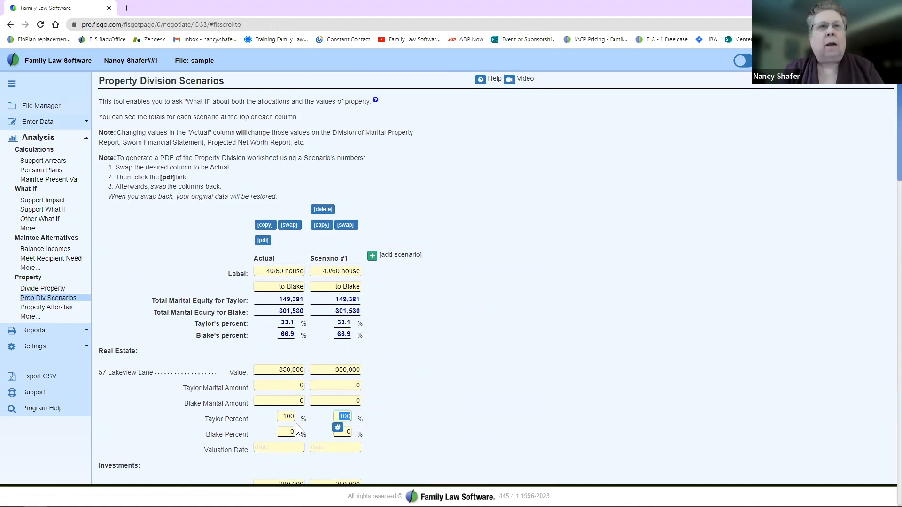
drag(282, 417, 291, 412)
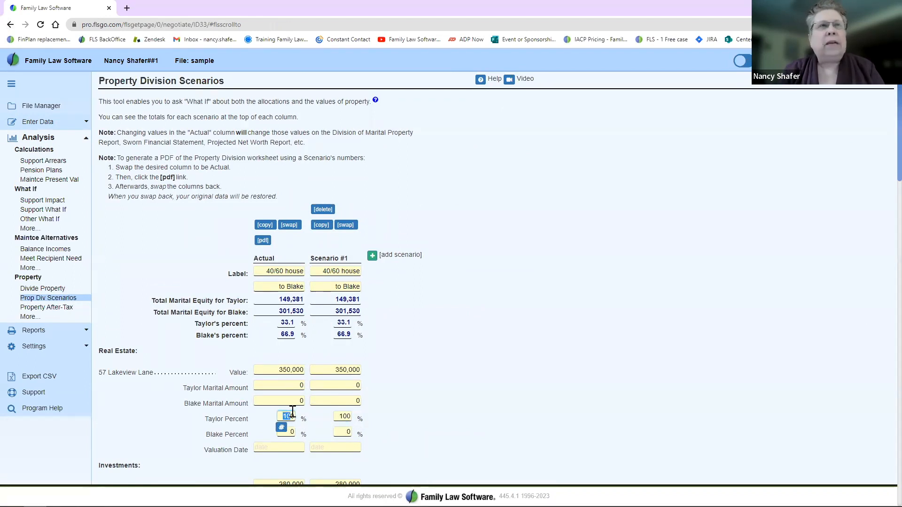
Step: Relabel the Actual column as "house to T" on the second label line, leaving the first line empty
drag(266, 272, 336, 288)
key(BackSpace)
text(house to T)
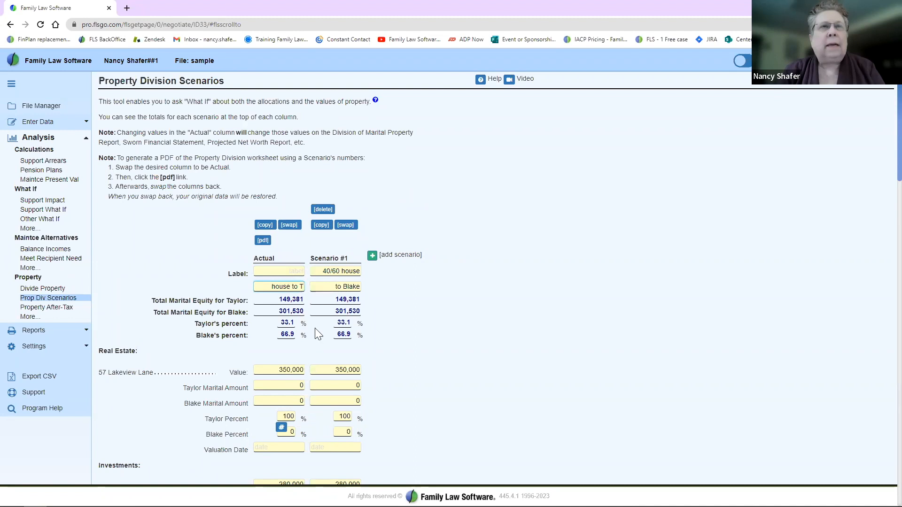
click(454, 291)
Step: Enter 0 as the second party's percentage of the real estate in the Actual column
scroll(454, 292, down, 1)
click(340, 363)
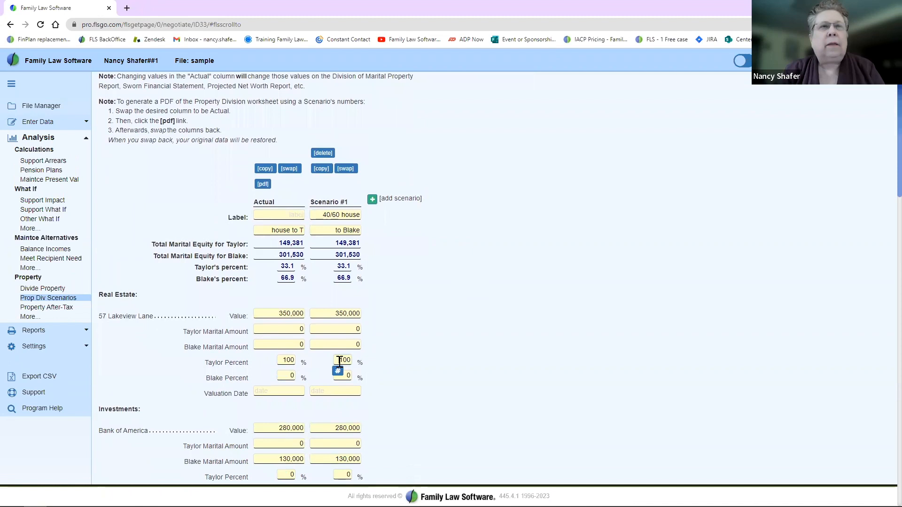
key(Tab)
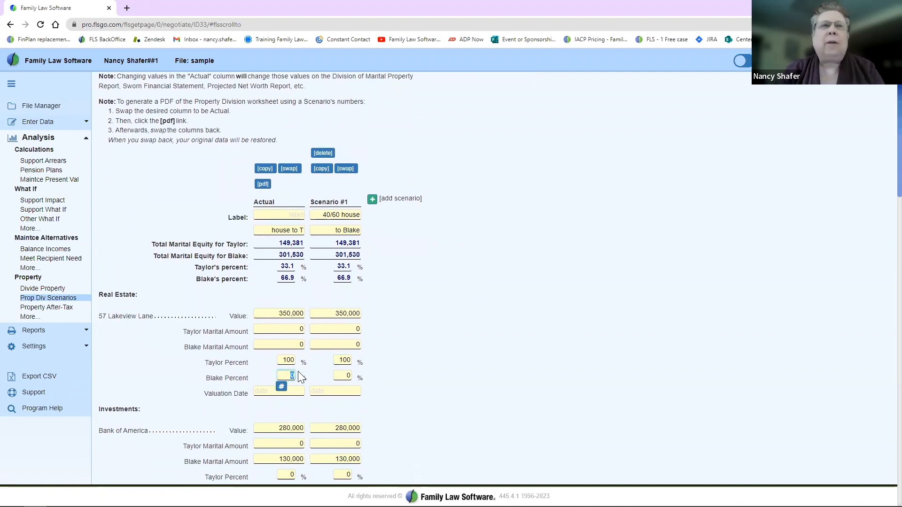
text(0)
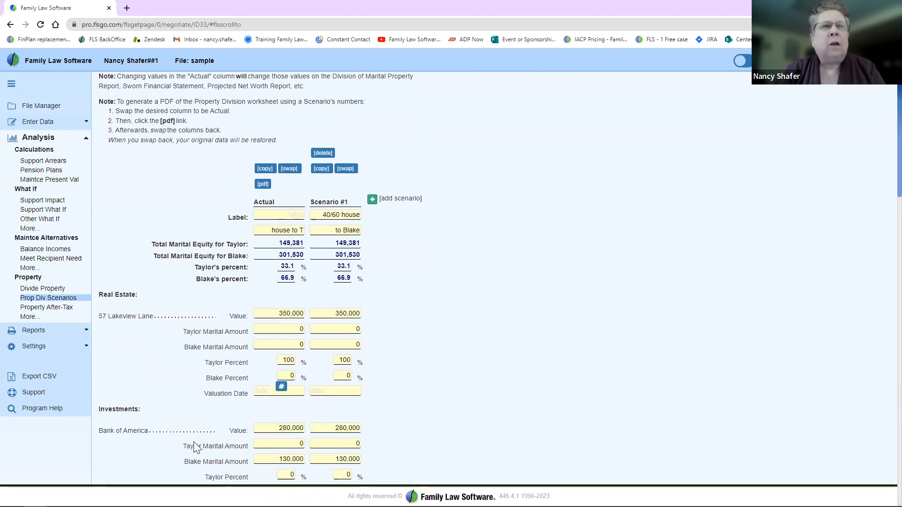
Step: Set the first label line to "BOA T" for the Actual column and "BOA B" for Scenario #1
scroll(194, 444, down, 1)
click(284, 432)
click(277, 156)
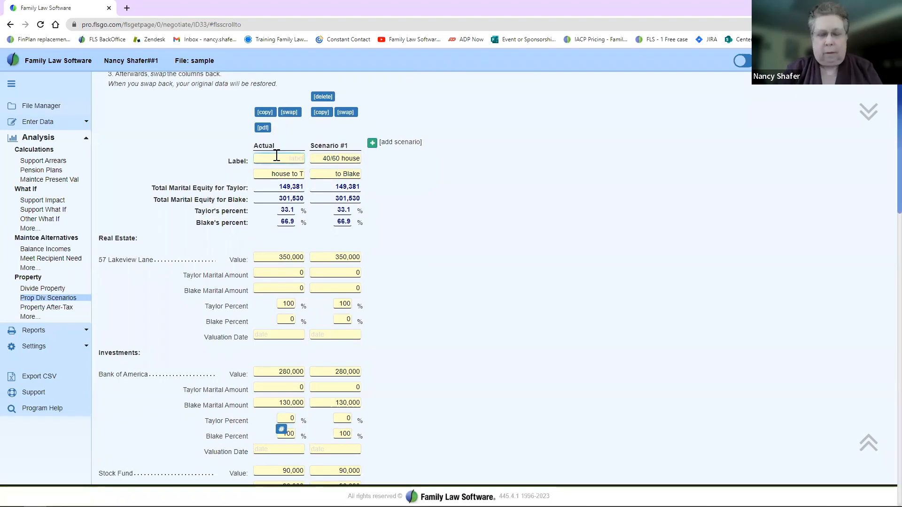
text(BOA T)
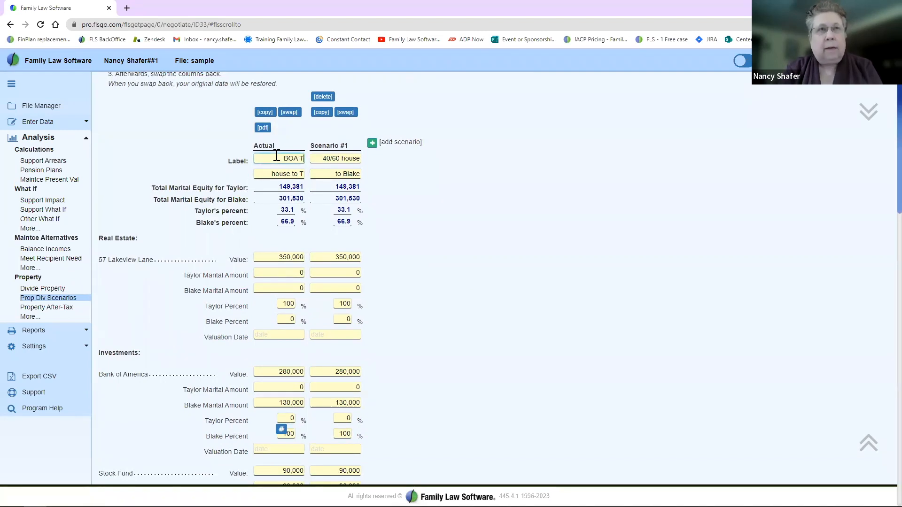
key(Tab)
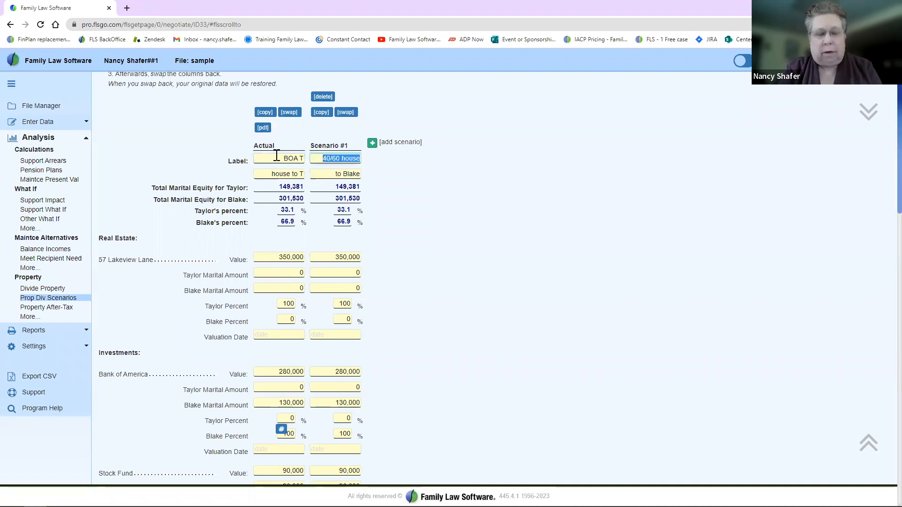
text(BOA B)
key(Tab)
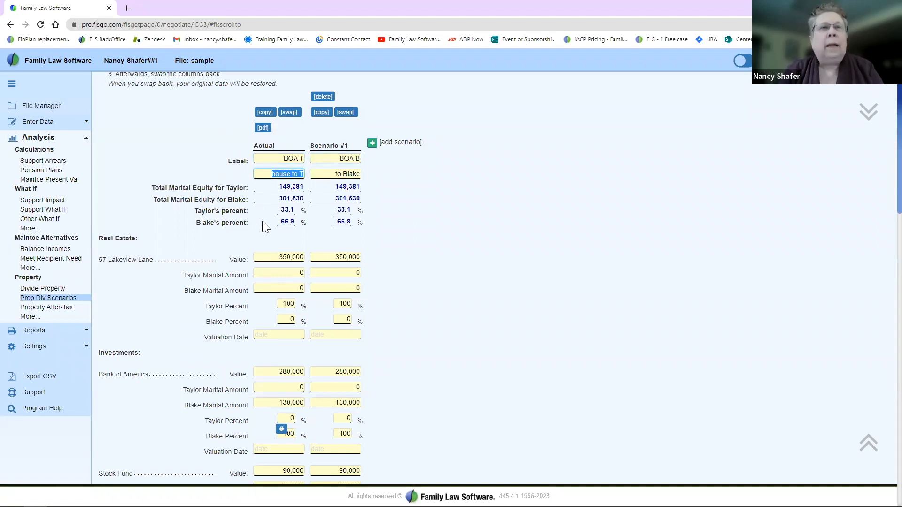
Step: Set the first party's percentage of the Bank of America account to 100 in the Actual column
click(288, 418)
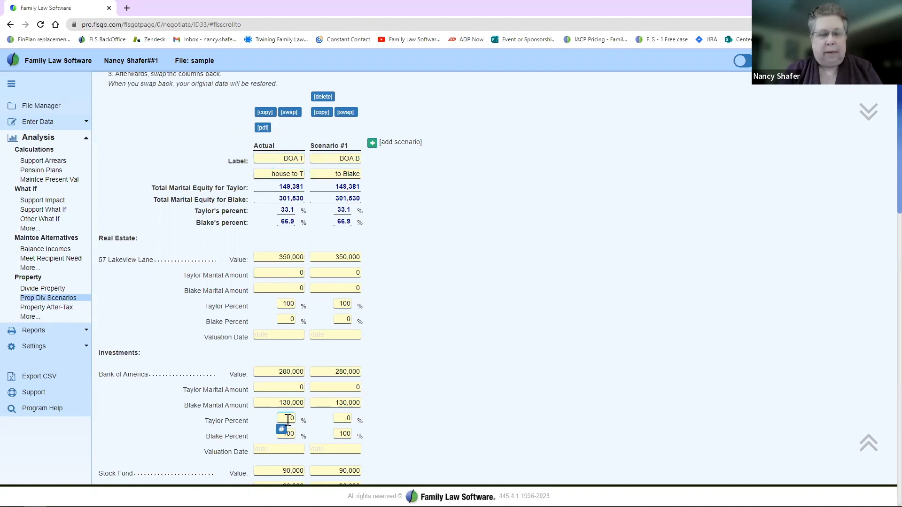
text(1000)
key(Tab)
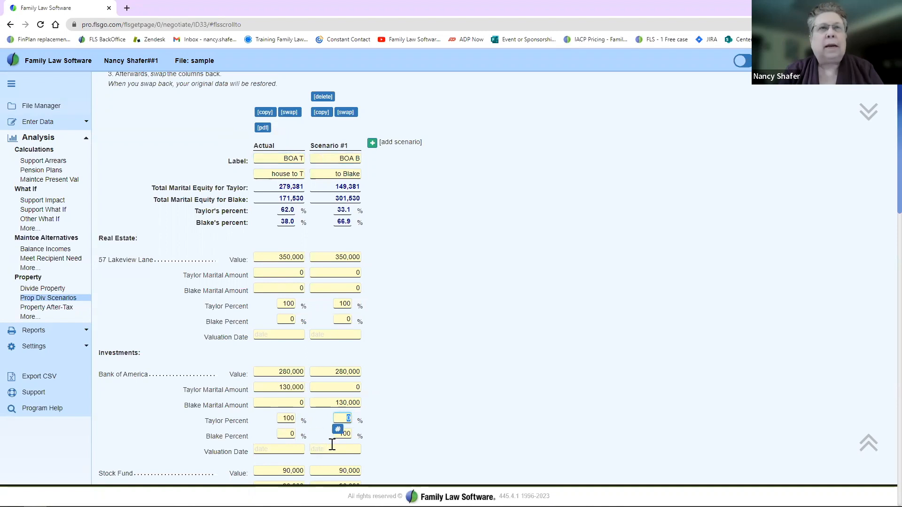
click(424, 412)
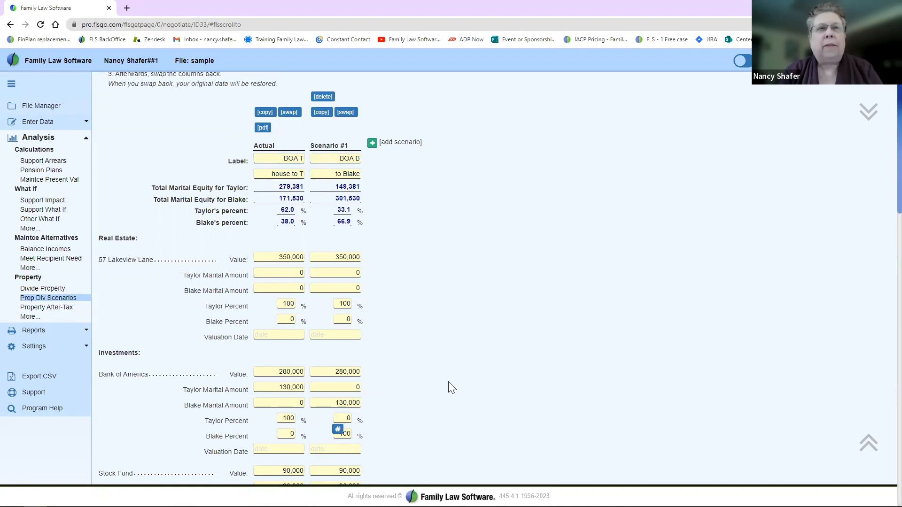
Step: Add Scenario #2 and set its real estate value to 400,000
scroll(449, 382, down, 1)
scroll(449, 383, down, 2)
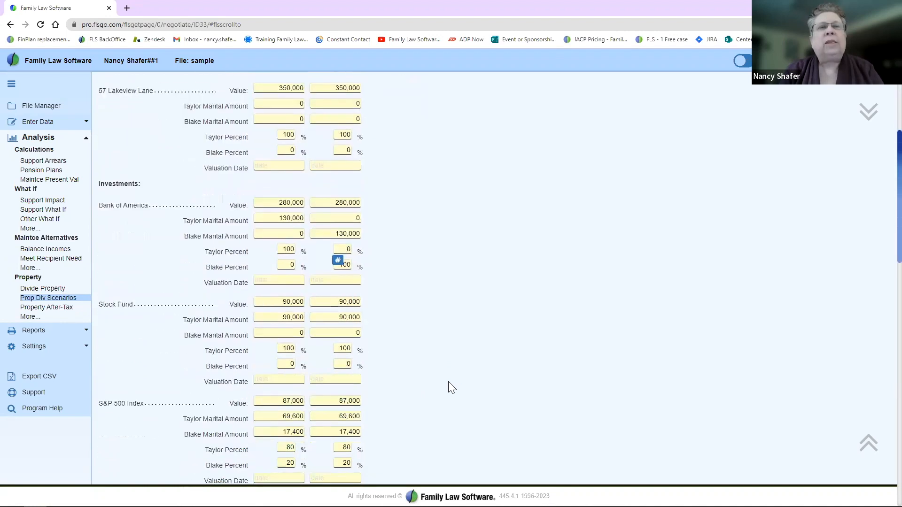
scroll(448, 381, up, 3)
click(373, 142)
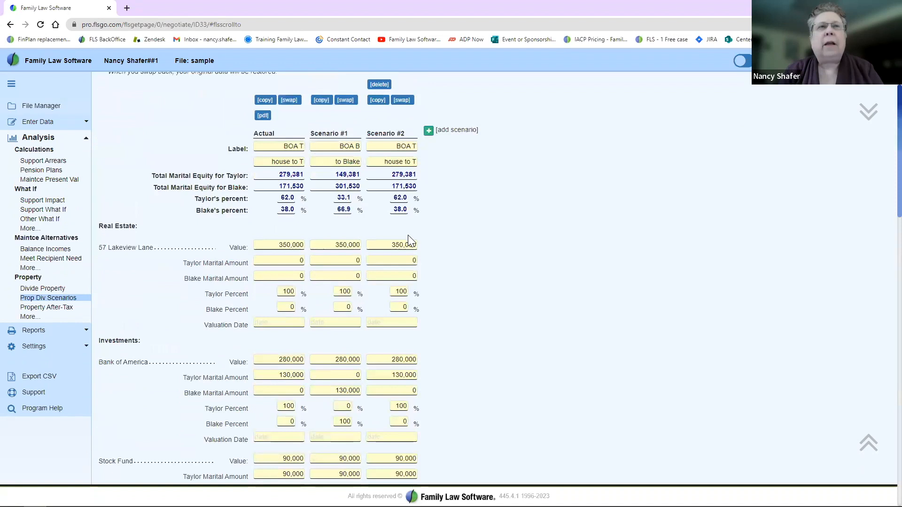
click(390, 246)
text(4,000)
key(Tab)
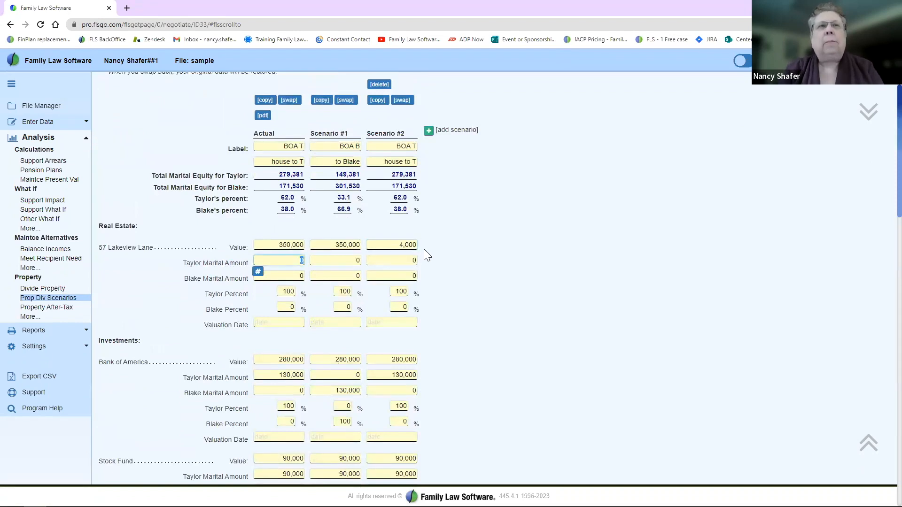
click(409, 242)
text(00)
key(Tab)
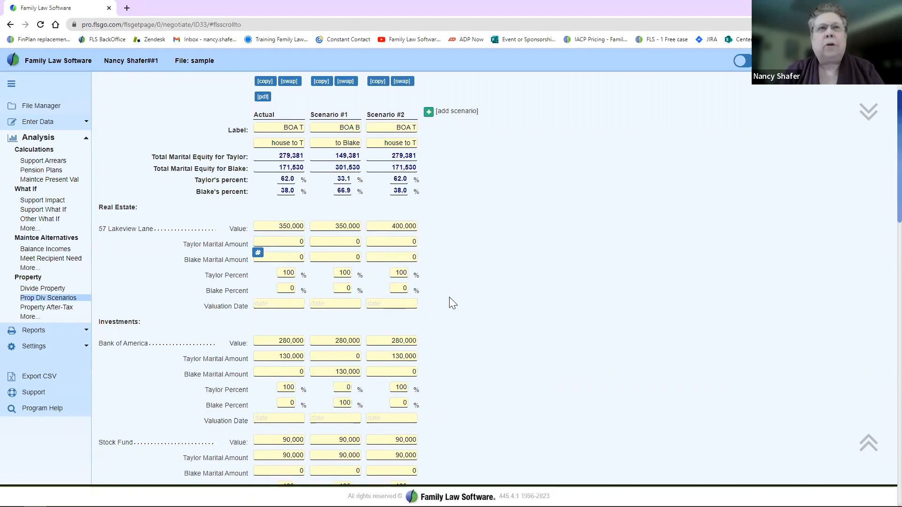
Step: Add Scenario #3 and copy the data from Scenario #2 into it
scroll(450, 298, down, 3)
scroll(450, 298, down, 2)
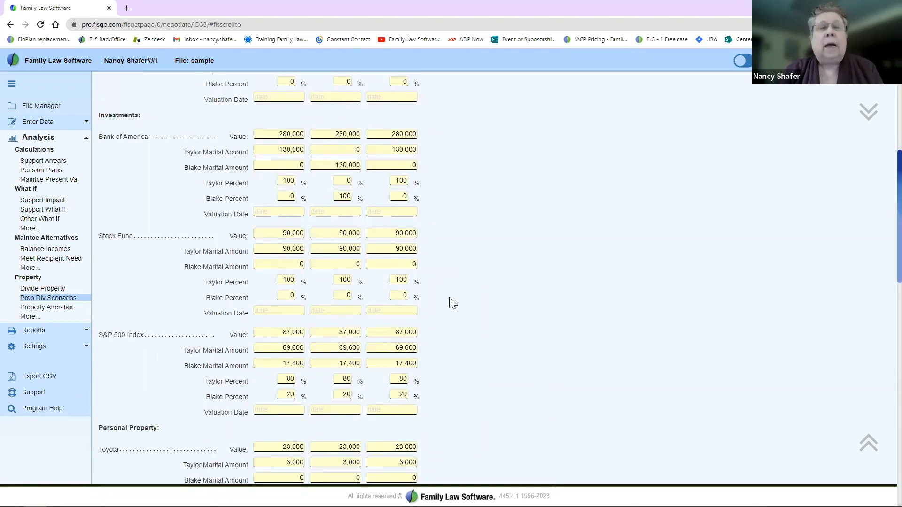
scroll(449, 297, down, 3)
scroll(449, 297, up, 9)
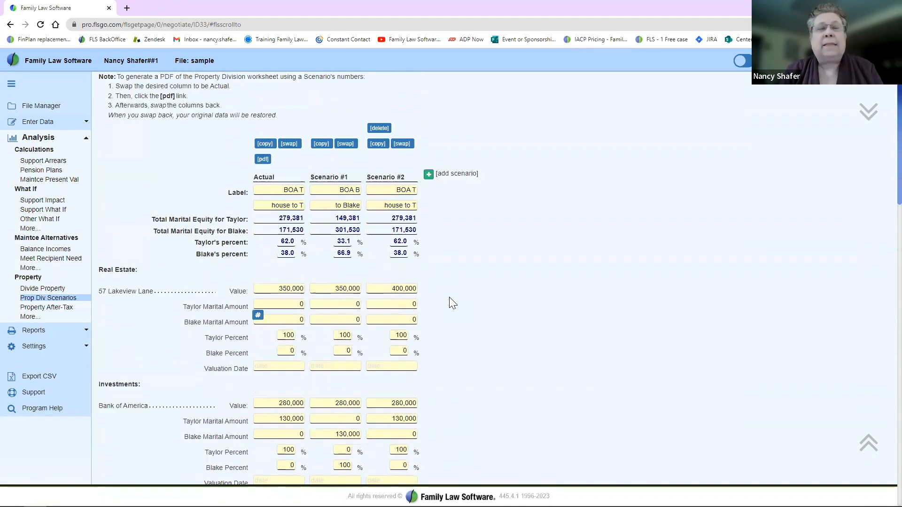
scroll(449, 297, up, 2)
click(428, 257)
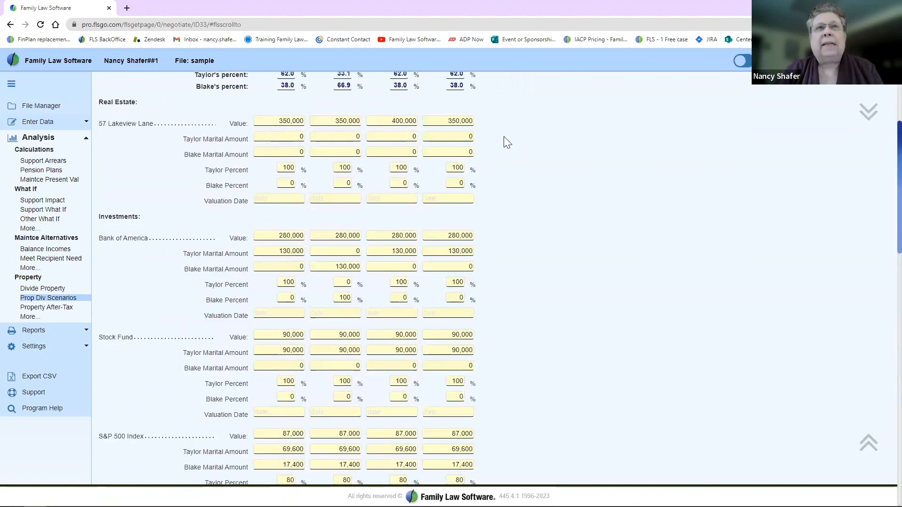
scroll(523, 136, up, 5)
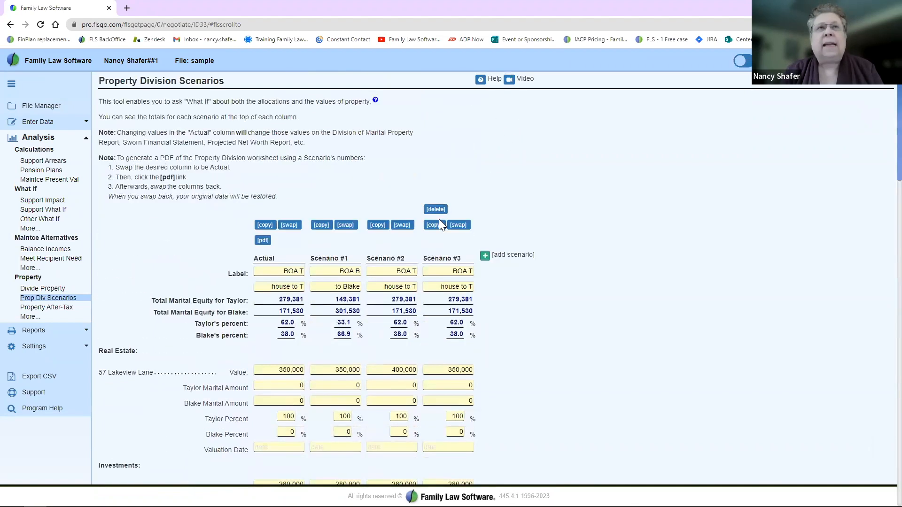
click(437, 224)
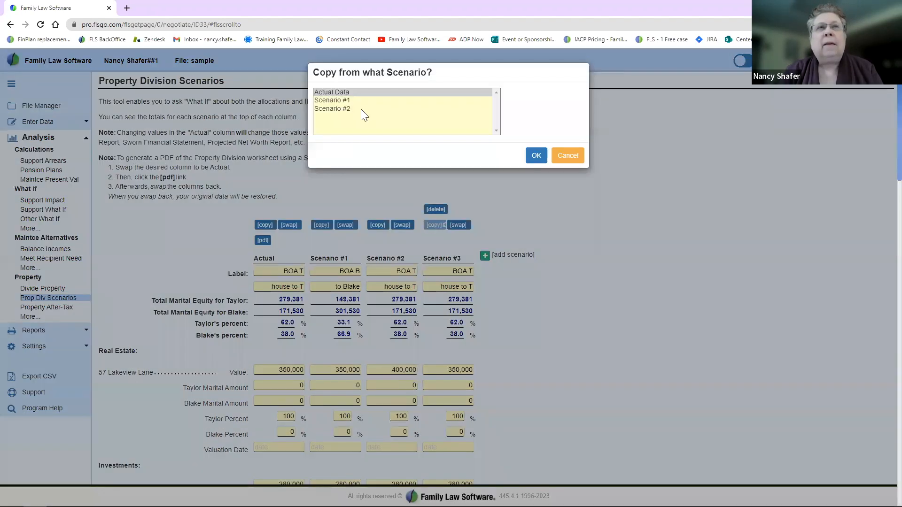
click(365, 110)
click(532, 155)
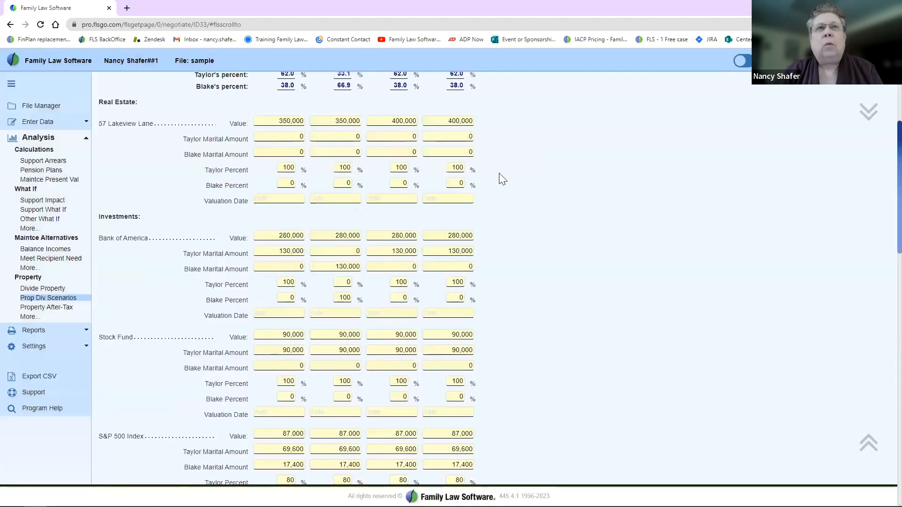
Step: Review the property items across the scenario columns and swap Scenario #2 with Scenario #3
scroll(498, 174, up, 6)
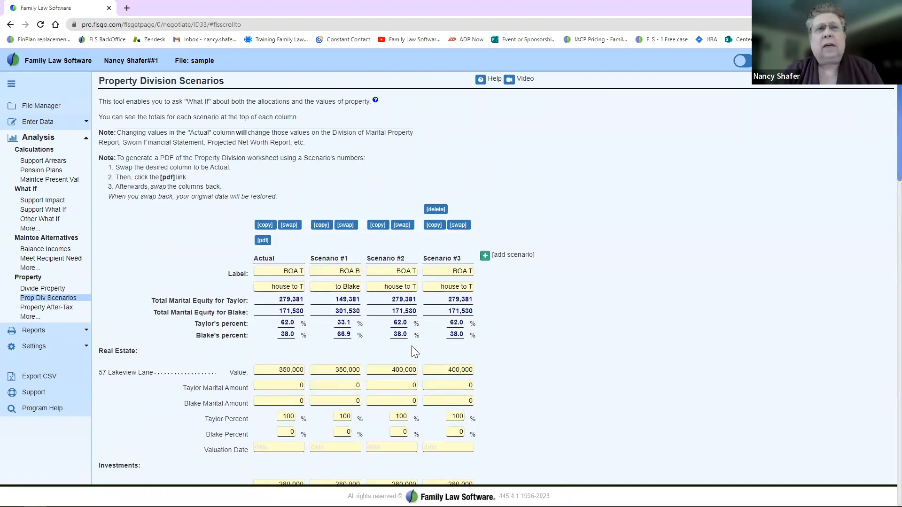
scroll(527, 348, down, 3)
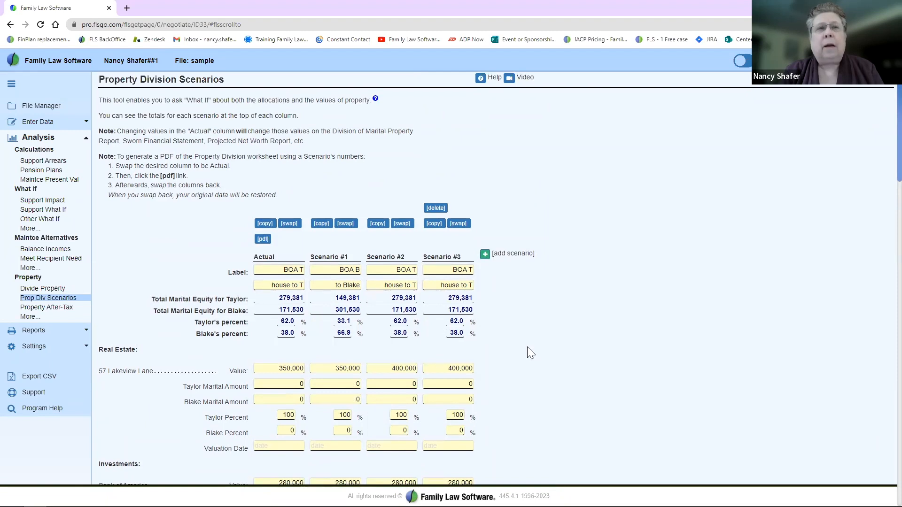
scroll(527, 352, down, 2)
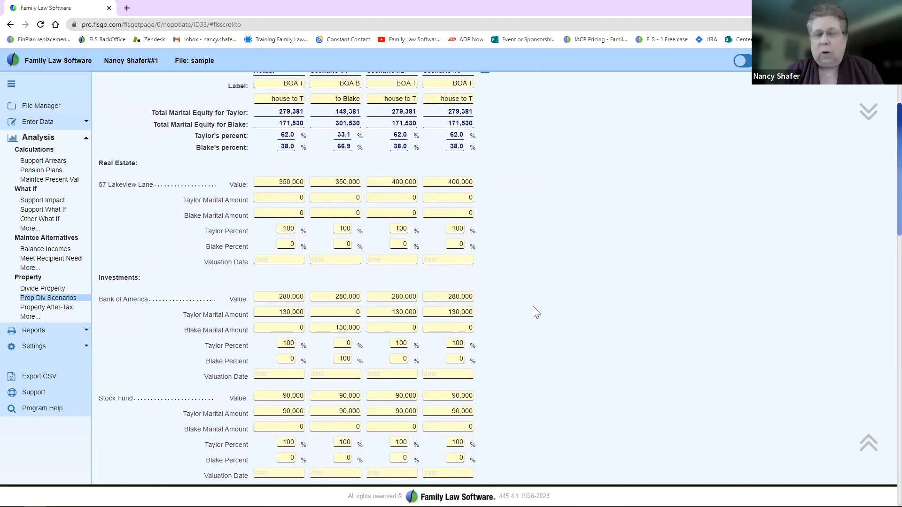
scroll(534, 310, down, 5)
scroll(533, 310, down, 5)
scroll(533, 306, up, 12)
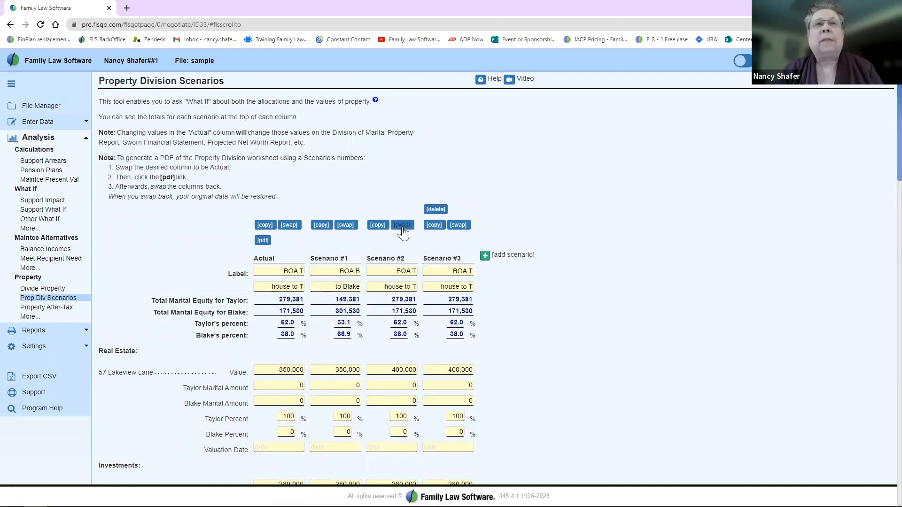
click(402, 225)
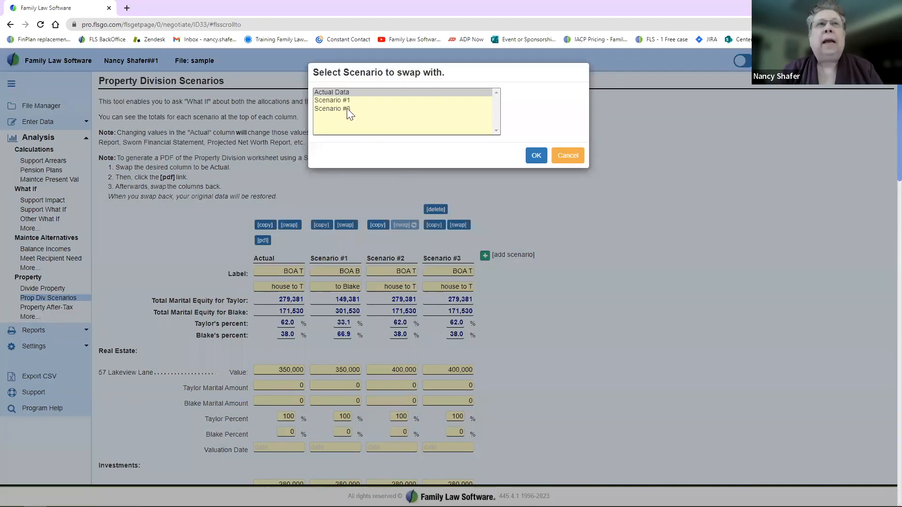
click(347, 109)
click(538, 158)
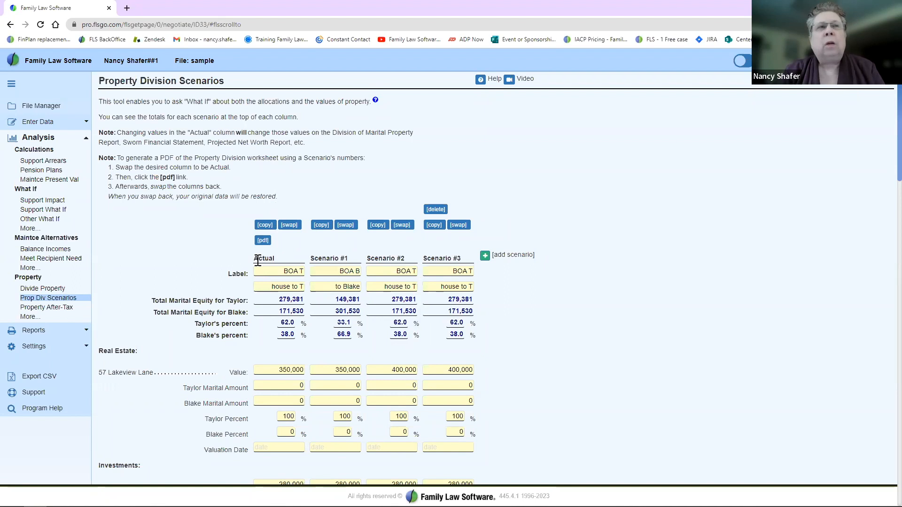
Step: Swap the Actual column's data with Scenario #1
drag(258, 261, 274, 259)
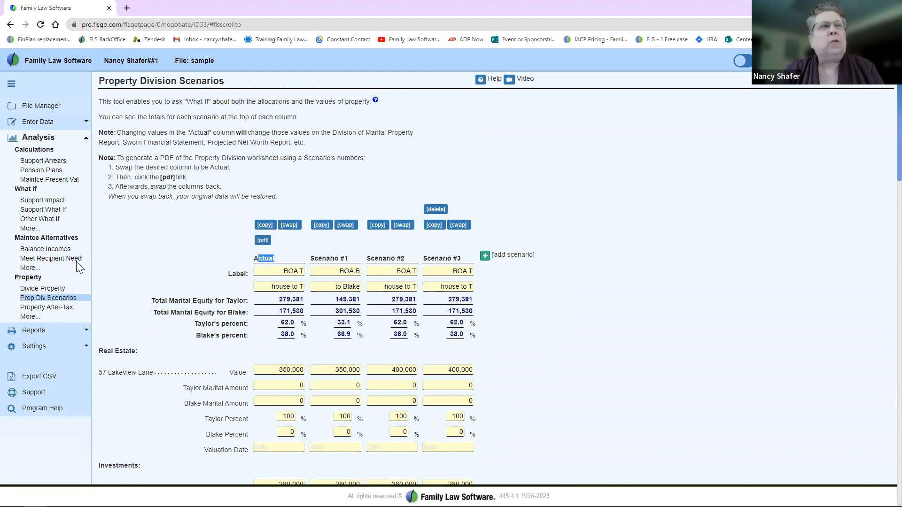
click(45, 334)
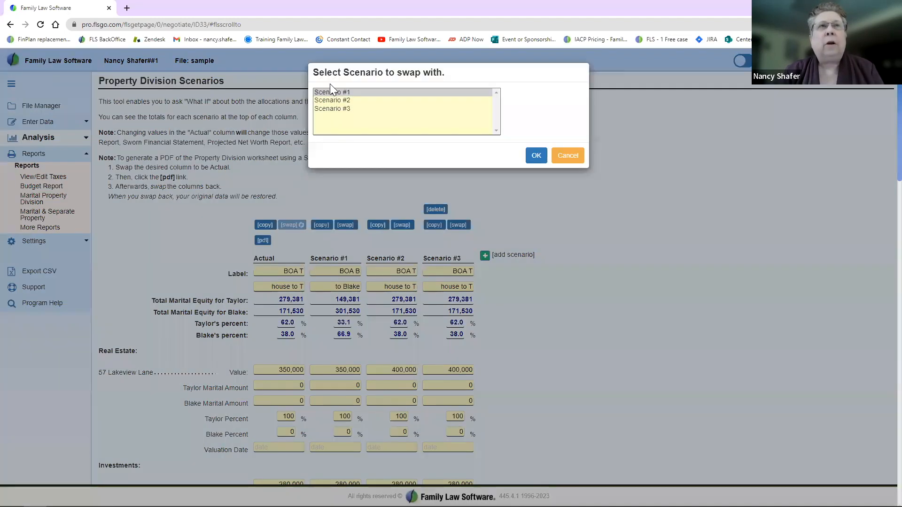
click(333, 93)
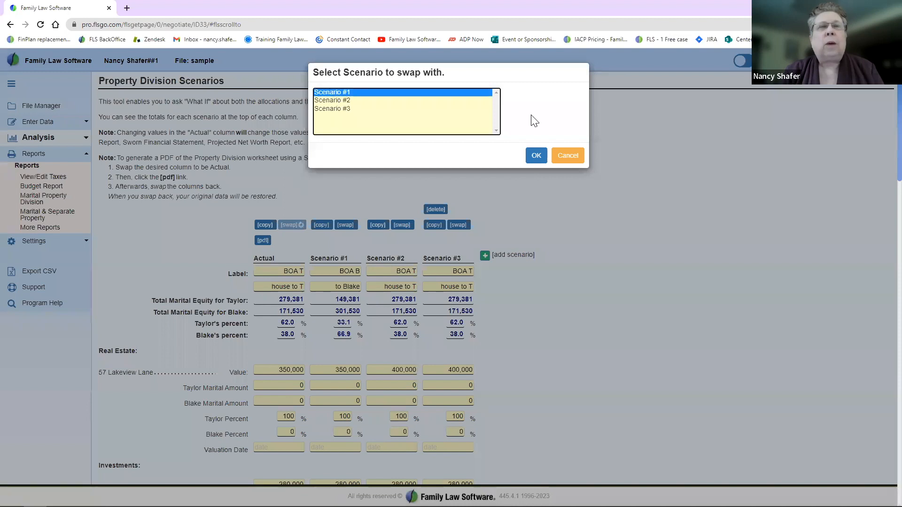
click(536, 157)
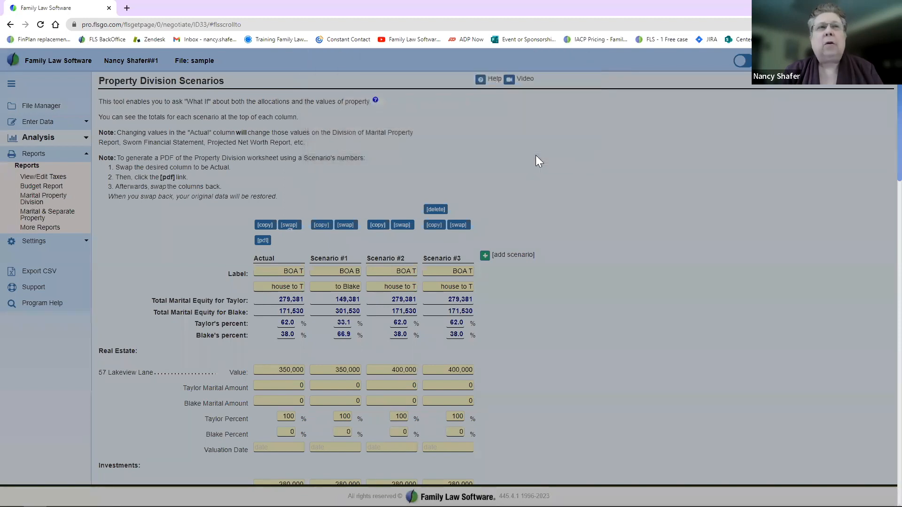
scroll(535, 155, up, 5)
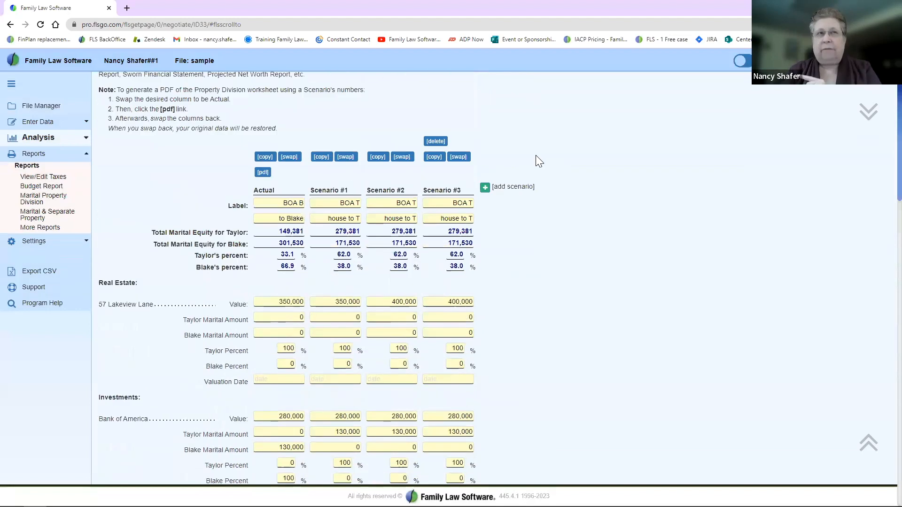
click(277, 270)
click(325, 271)
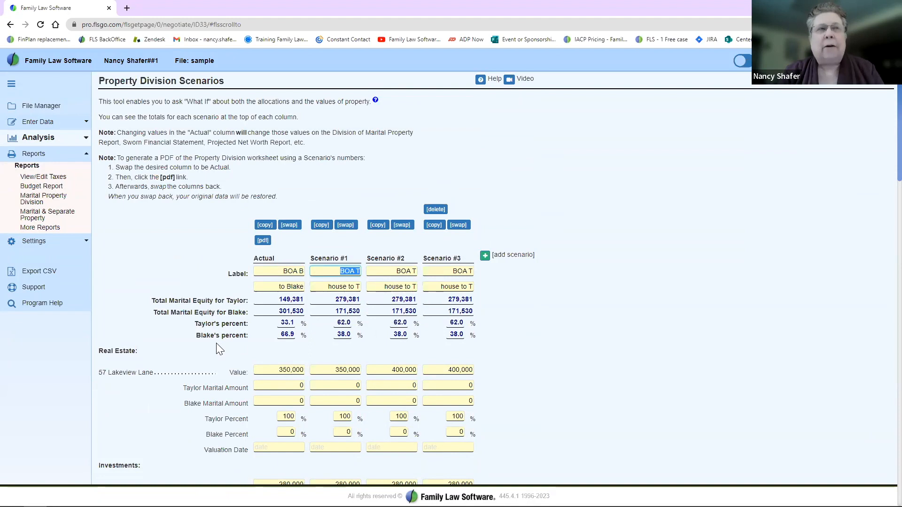
click(280, 271)
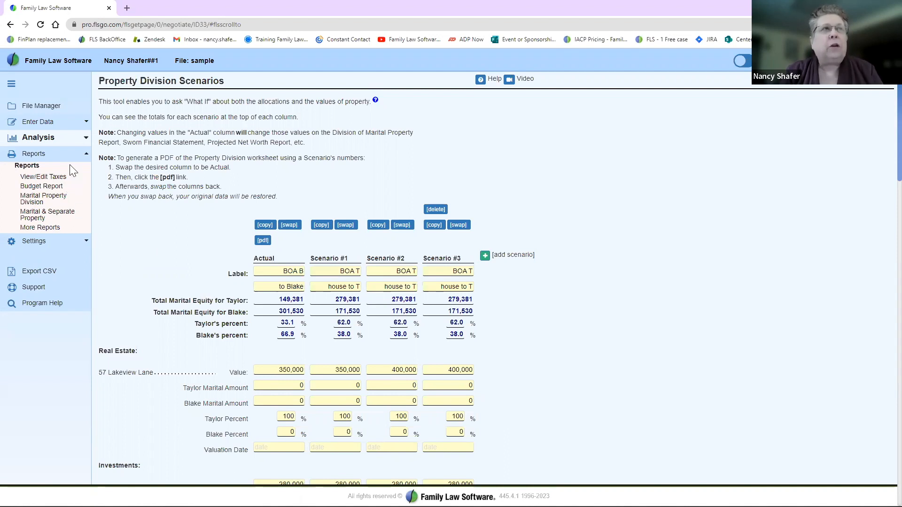
Step: Return to the Divide Property worksheet and turn on showing how far the parties are from the target split
click(56, 140)
click(47, 291)
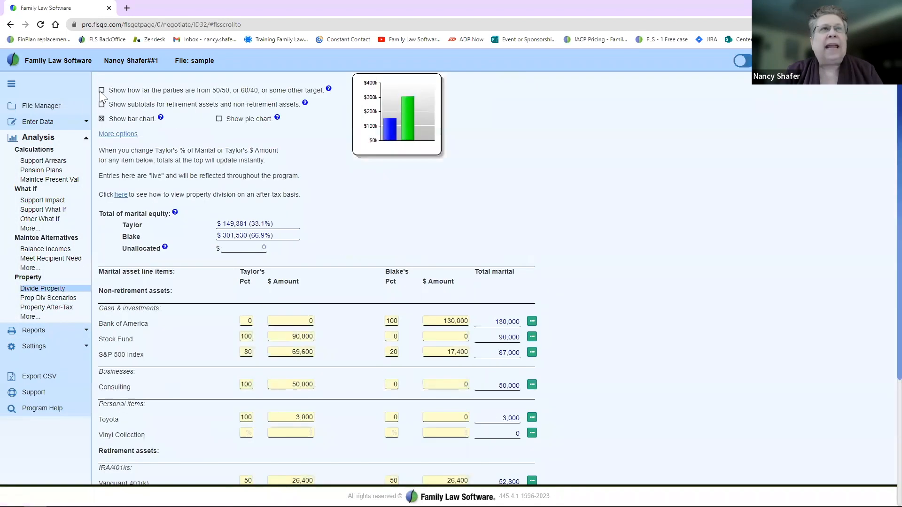
click(102, 90)
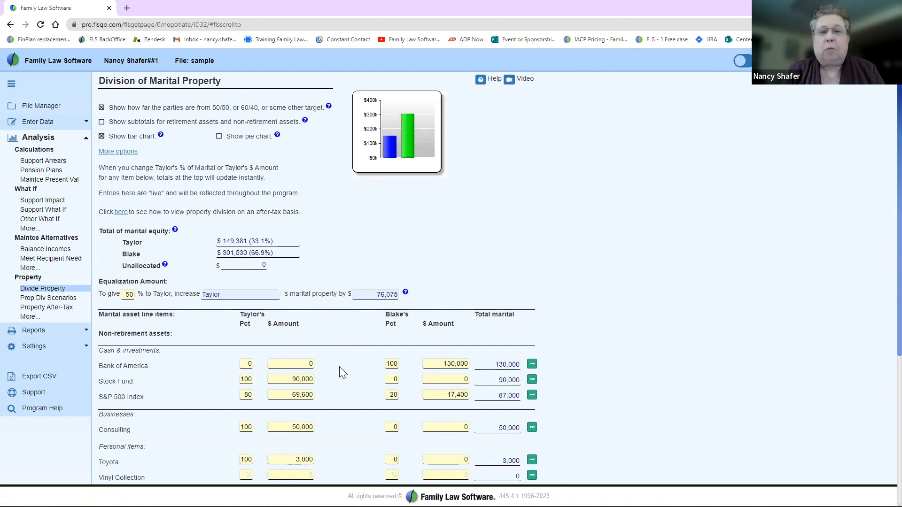
Step: Open the Assets & Debts data entry page and expand the Property Settlement section to its entry fields
click(40, 123)
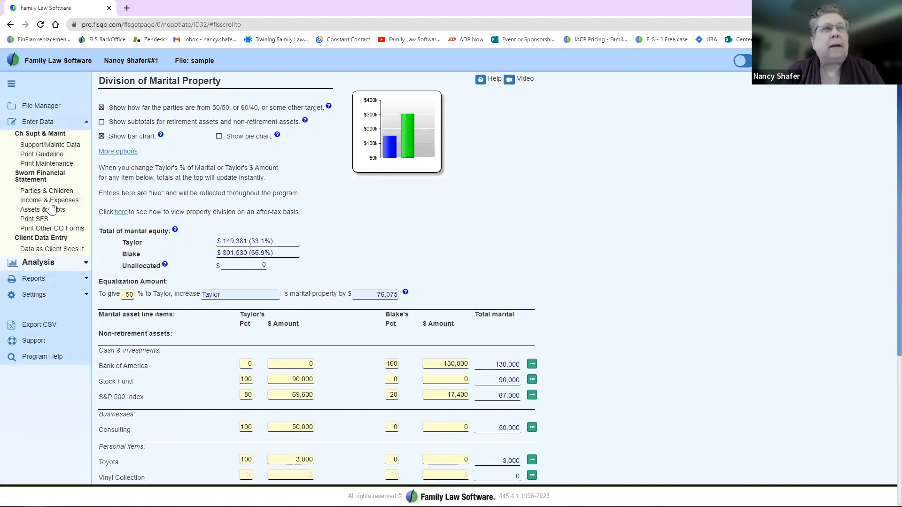
click(47, 209)
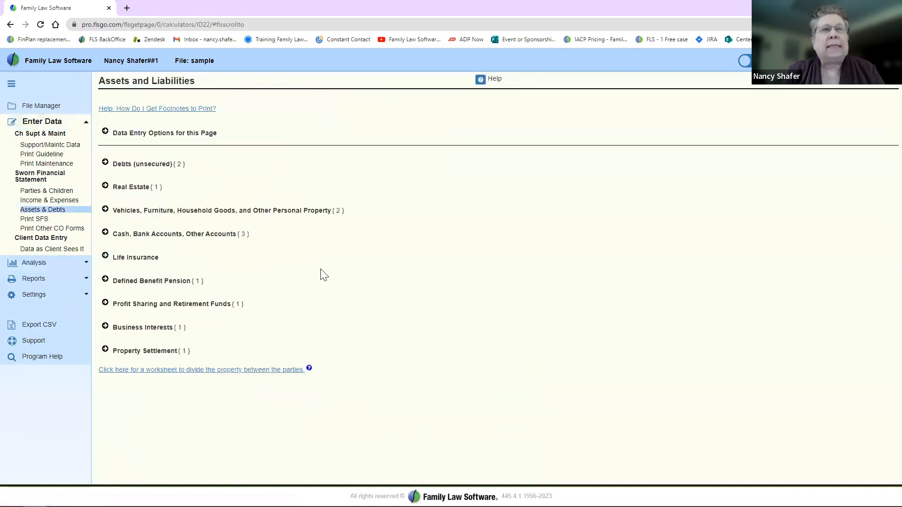
click(104, 350)
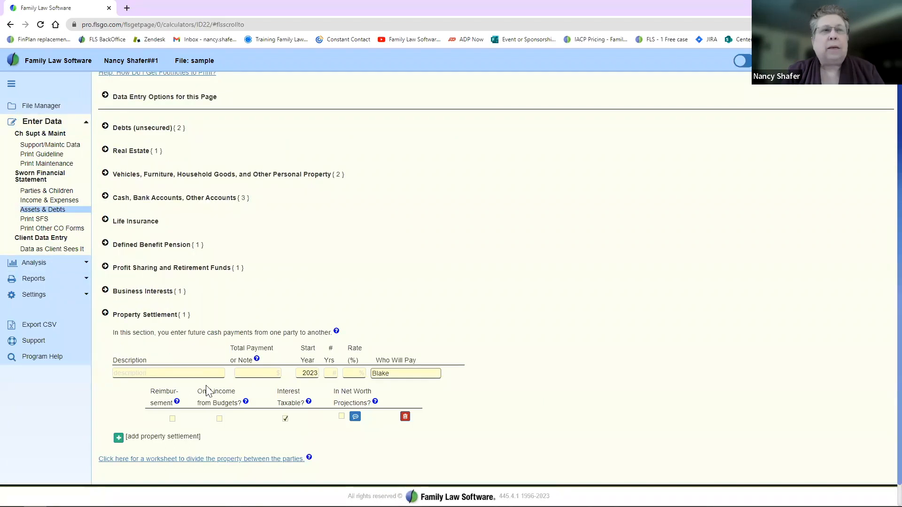
click(181, 376)
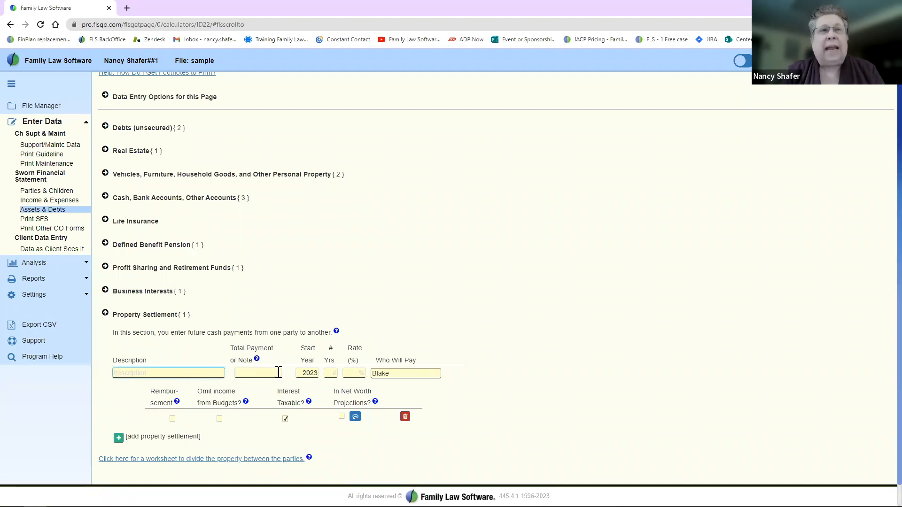
Step: Switch the settlement's Reimbursement and Omit income from Budgets options on and back off, and clear Interest Taxable before collapsing the Property Settlement section
click(172, 419)
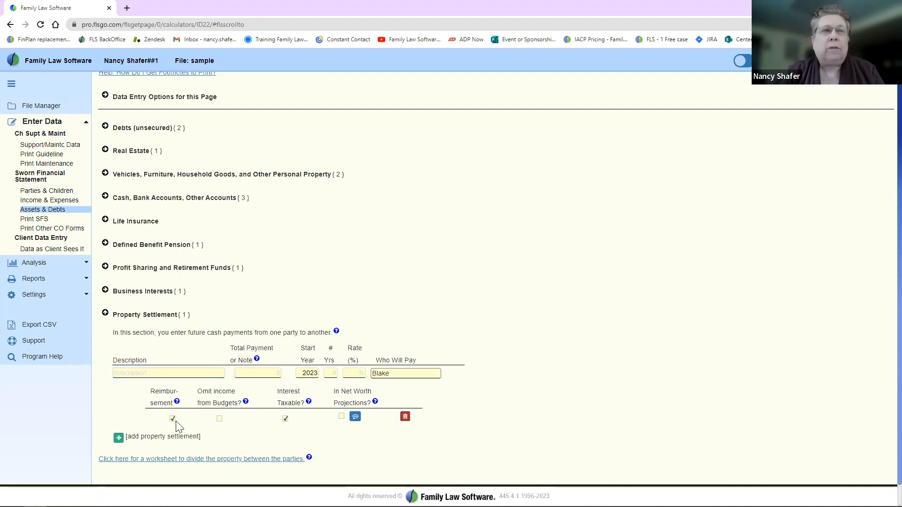
click(172, 418)
click(219, 419)
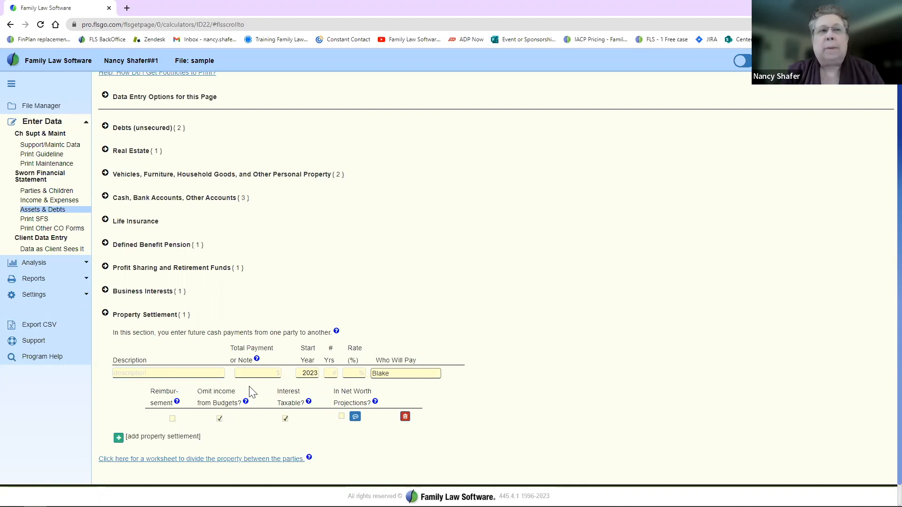
click(220, 418)
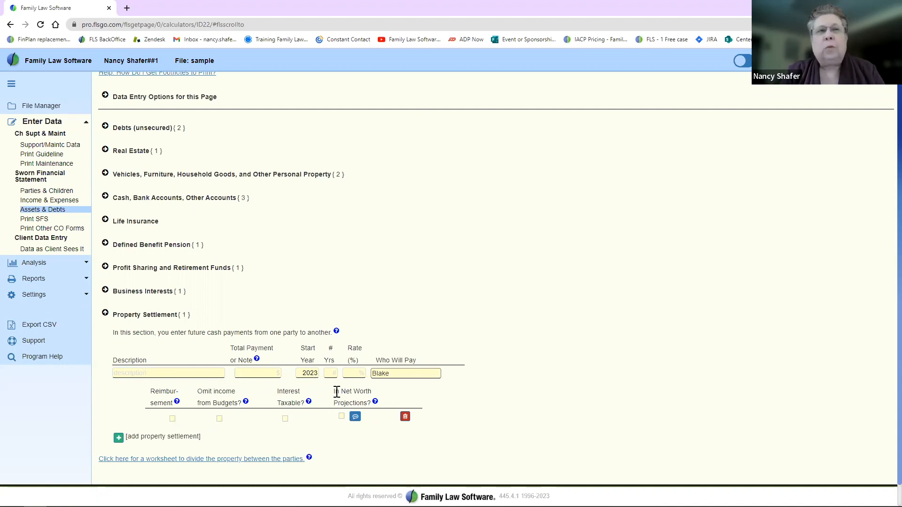
drag(335, 391, 373, 410)
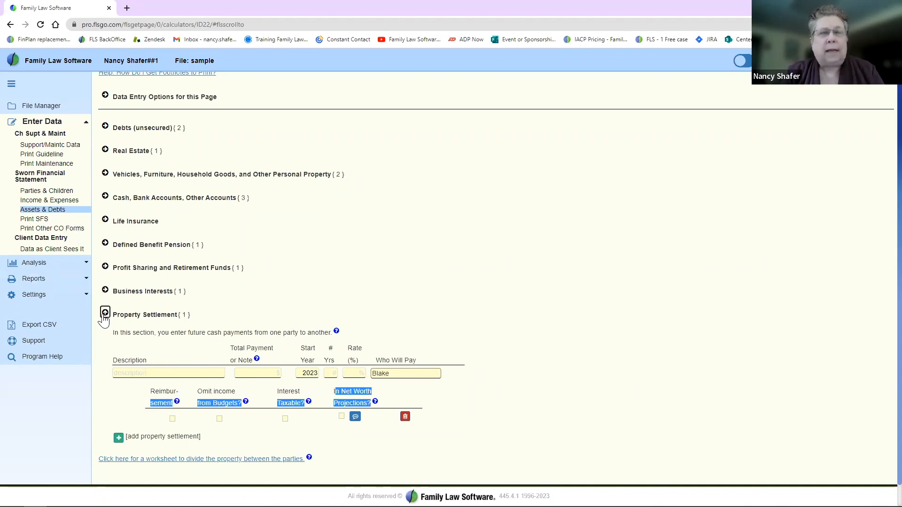
click(104, 313)
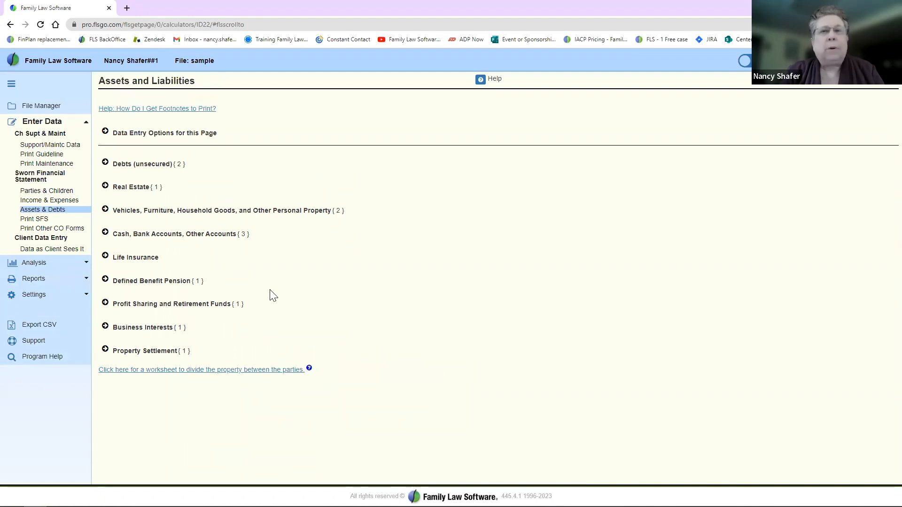
Step: Open the Property After-Tax analysis and review its asset-by-asset worksheet and each party's after-tax share
click(45, 266)
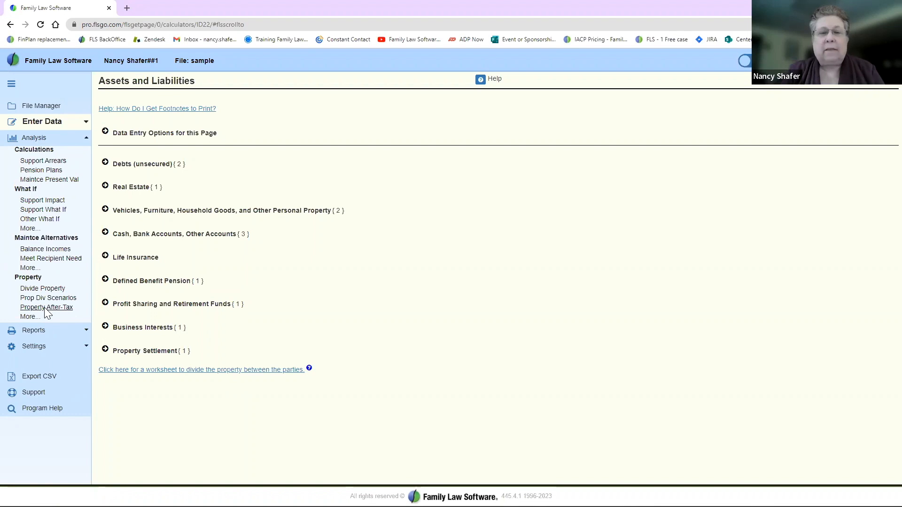
click(45, 308)
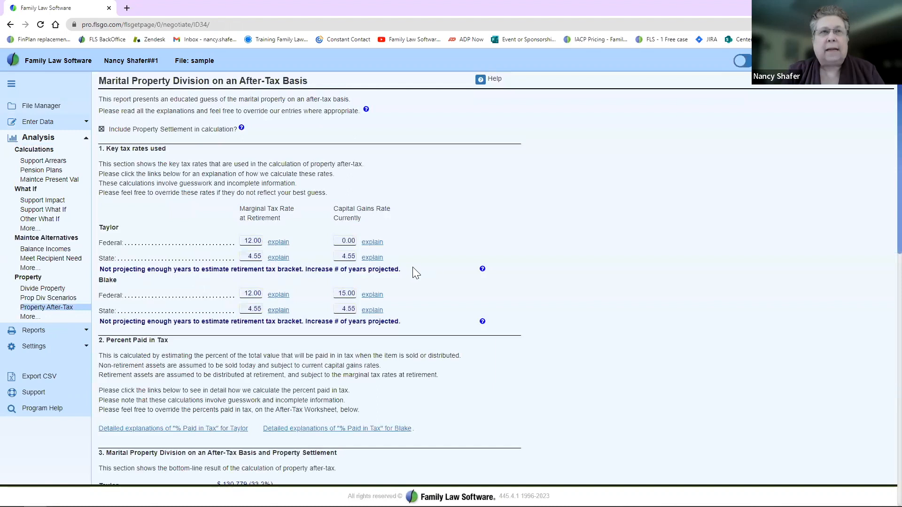
scroll(585, 277, down, 8)
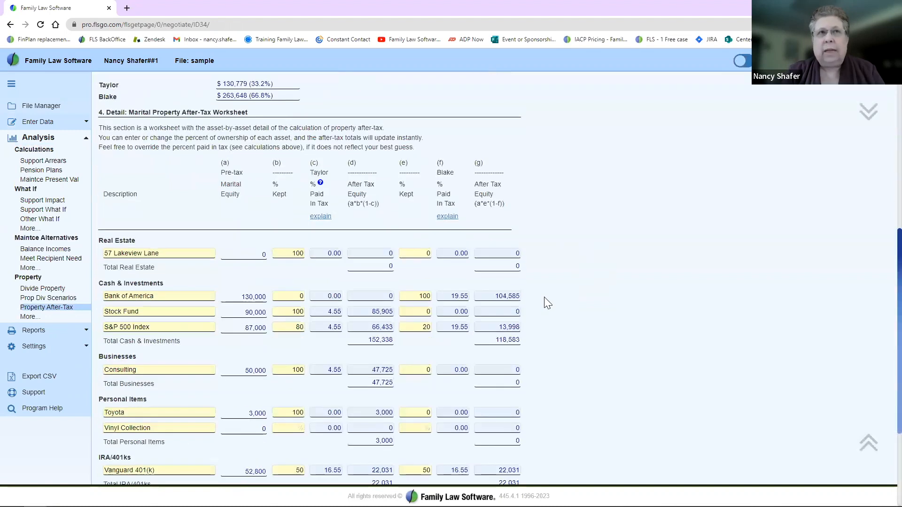
scroll(443, 316, up, 3)
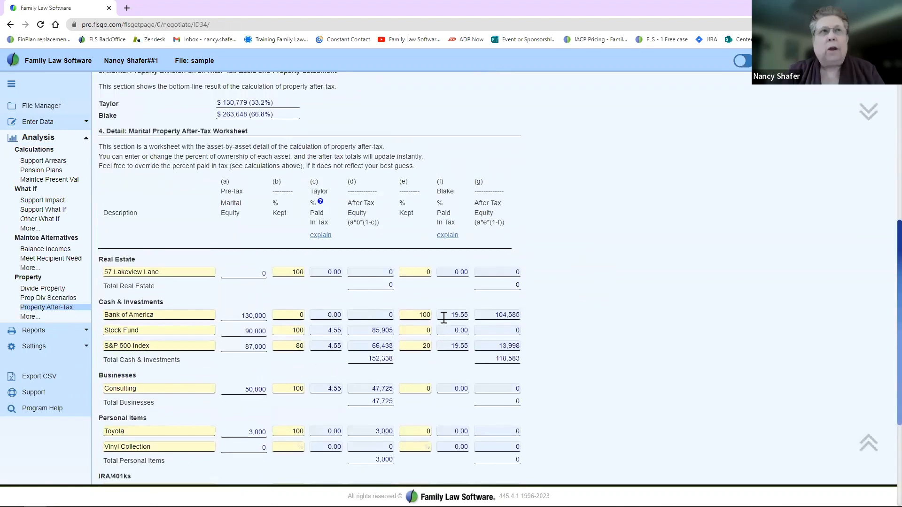
drag(202, 235, 297, 246)
click(322, 243)
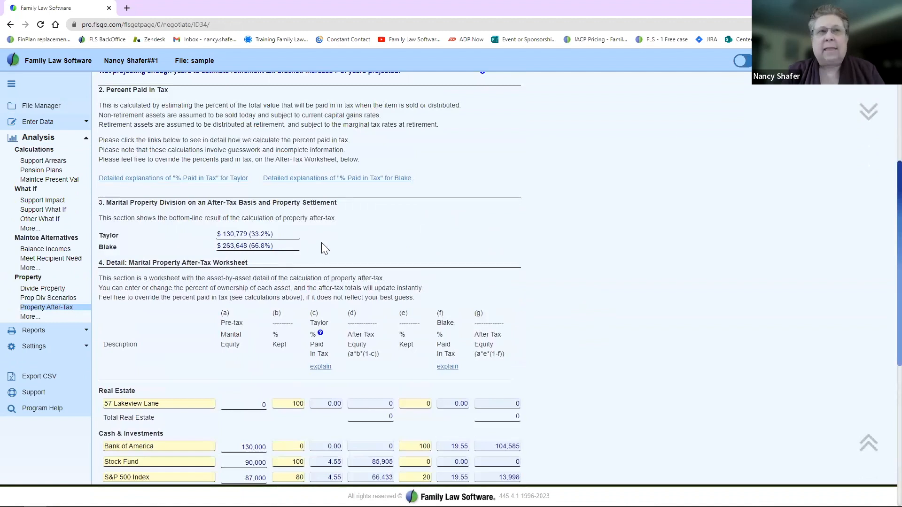
scroll(321, 243, up, 2)
scroll(322, 243, up, 2)
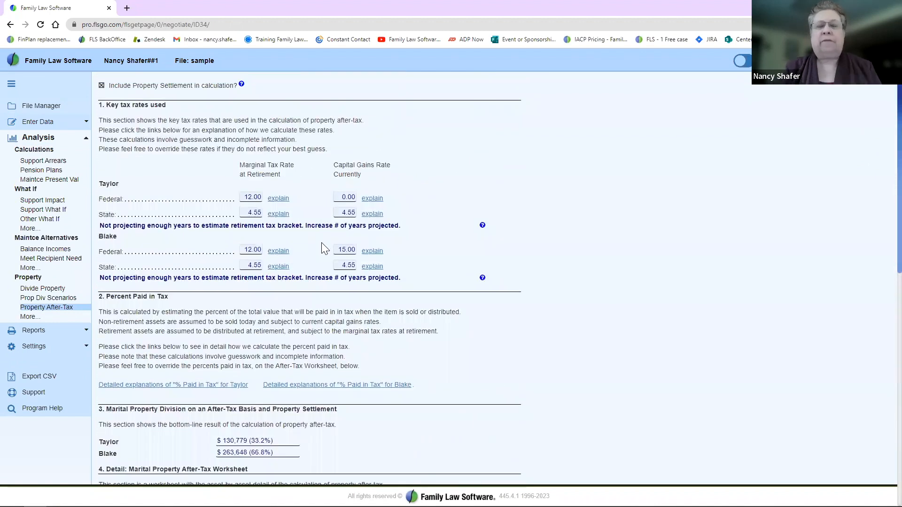
Step: Examine the marginal tax rates at retirement for Taylor and Blake in the key tax rates section
drag(252, 165, 280, 171)
click(250, 175)
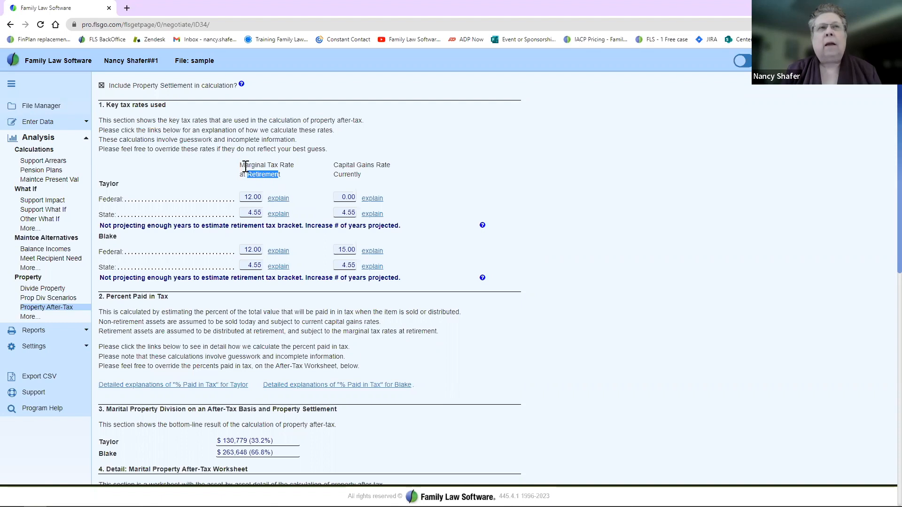
drag(241, 166, 263, 170)
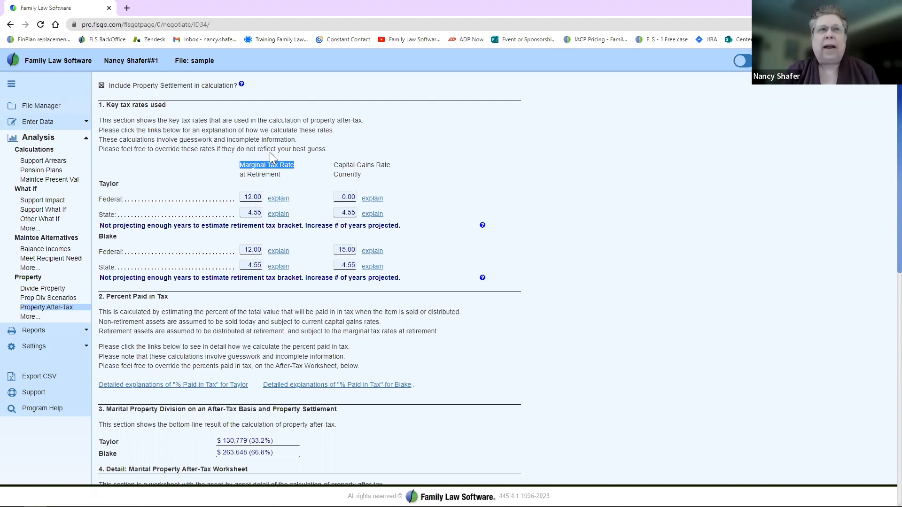
click(256, 165)
drag(266, 165, 237, 164)
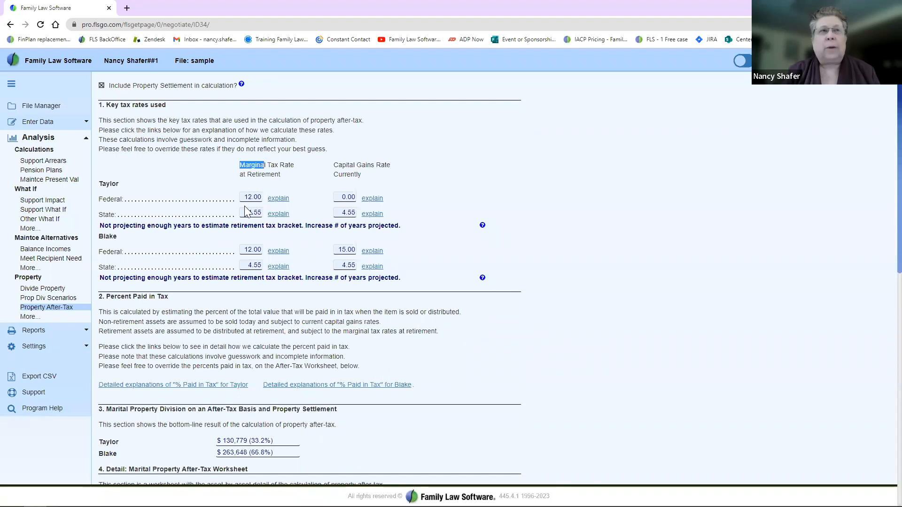
drag(245, 200, 252, 201)
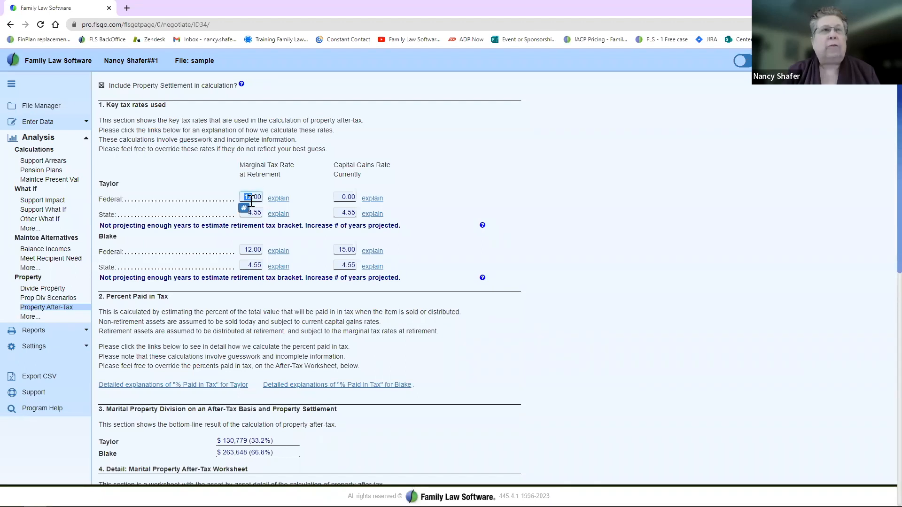
drag(244, 250, 262, 249)
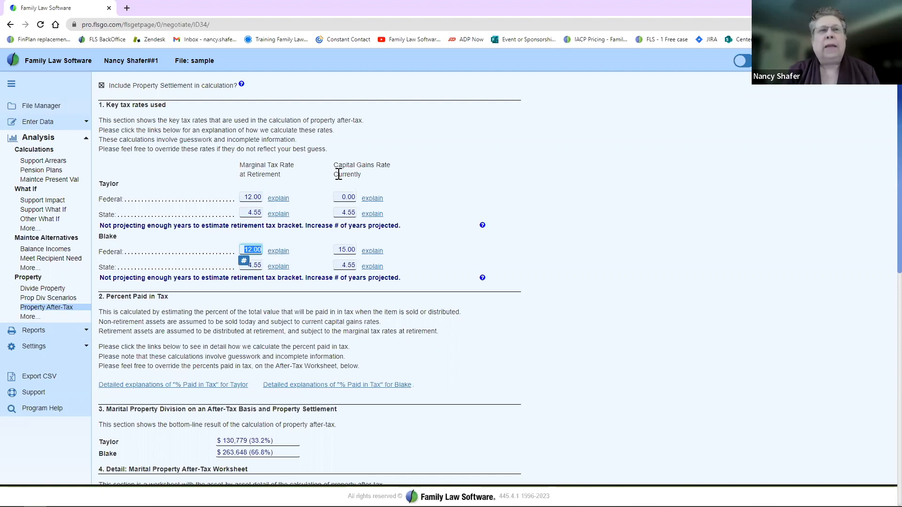
Step: Examine both parties' current capital gains rates and the note about the number of years projected for the retirement tax bracket
drag(334, 165, 393, 175)
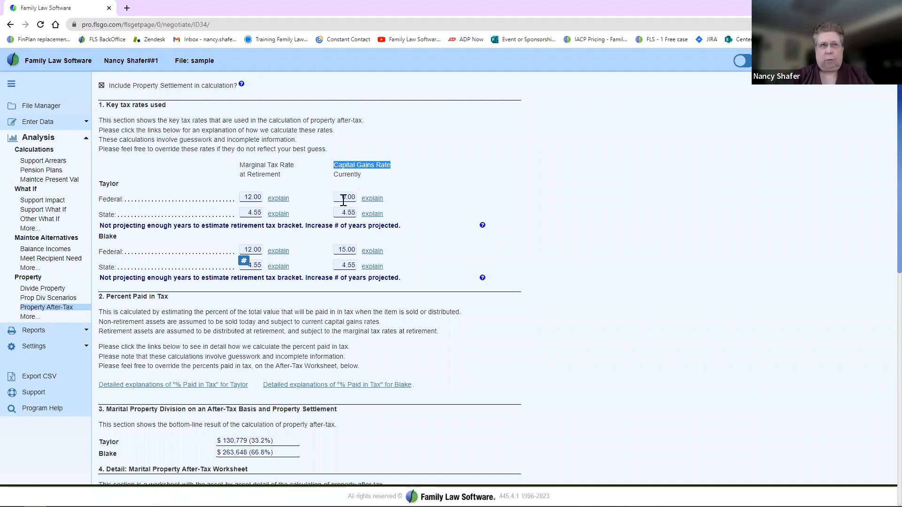
drag(339, 198, 357, 198)
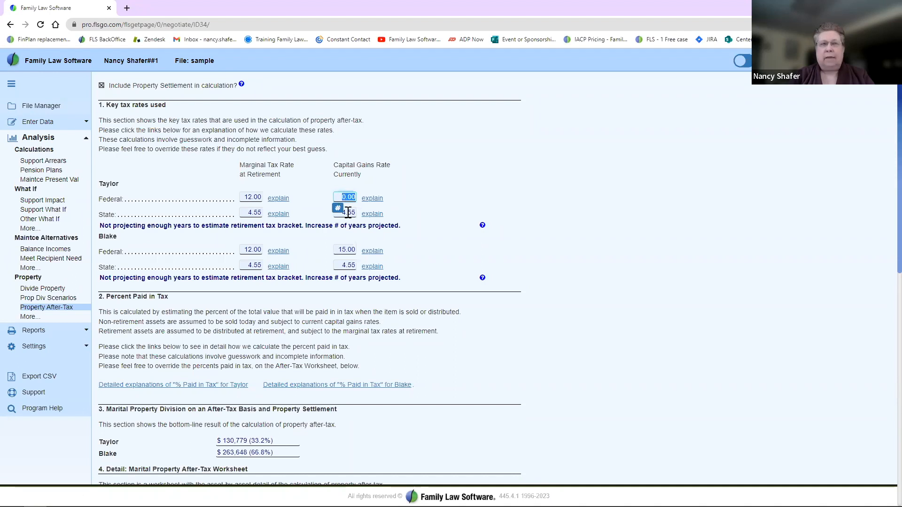
click(337, 247)
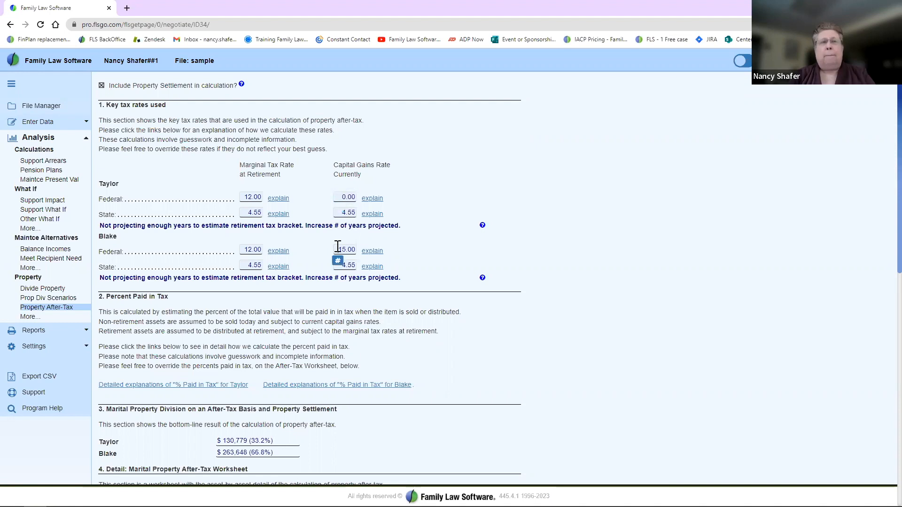
click(339, 197)
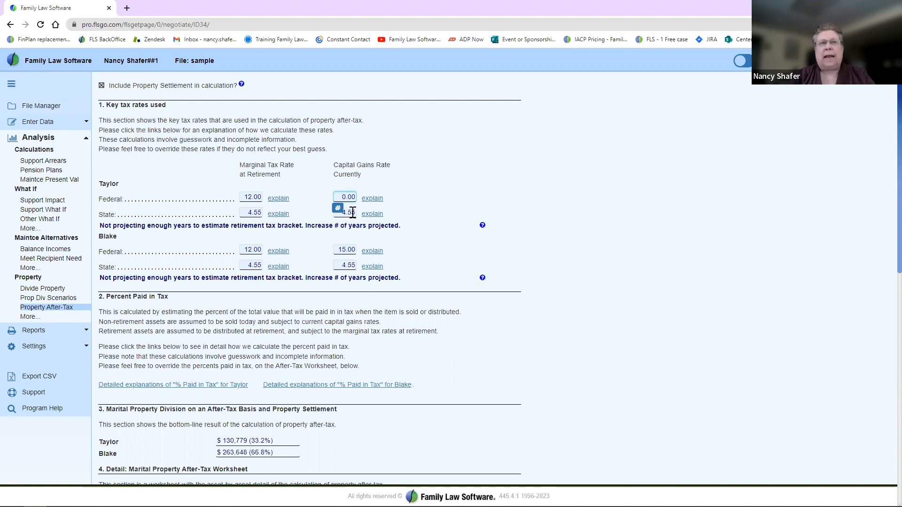
drag(339, 248, 357, 252)
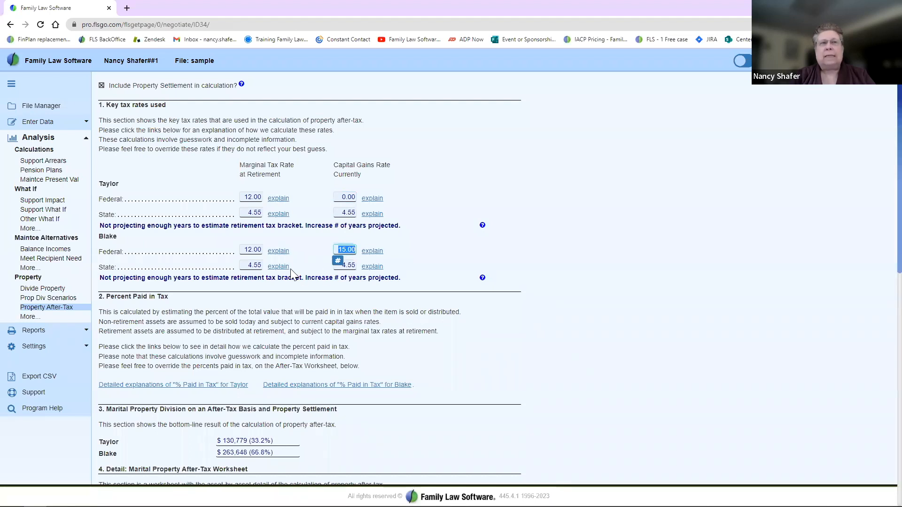
click(314, 244)
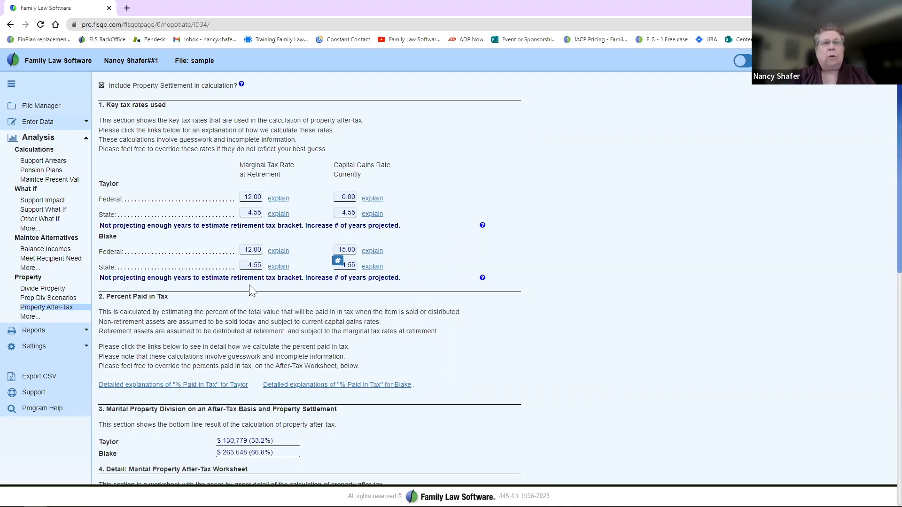
drag(188, 278, 302, 276)
click(247, 198)
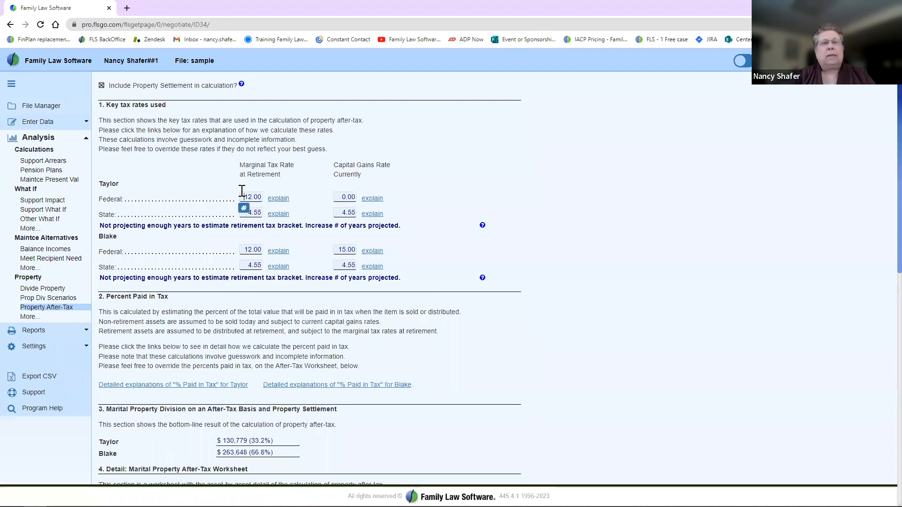
drag(100, 277, 403, 277)
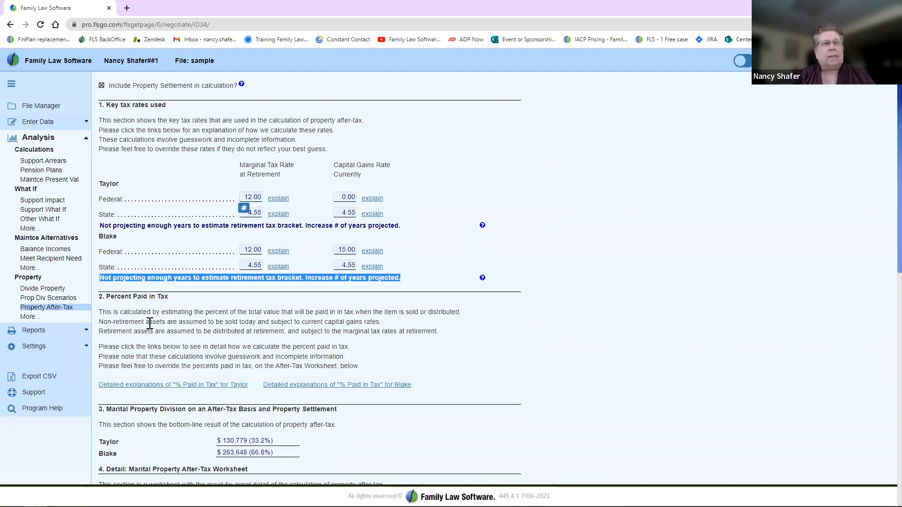
Step: Set the number of years for cash and net worth projections to 50 in the Assumptions settings and reopen the Property After-Tax analysis
click(43, 348)
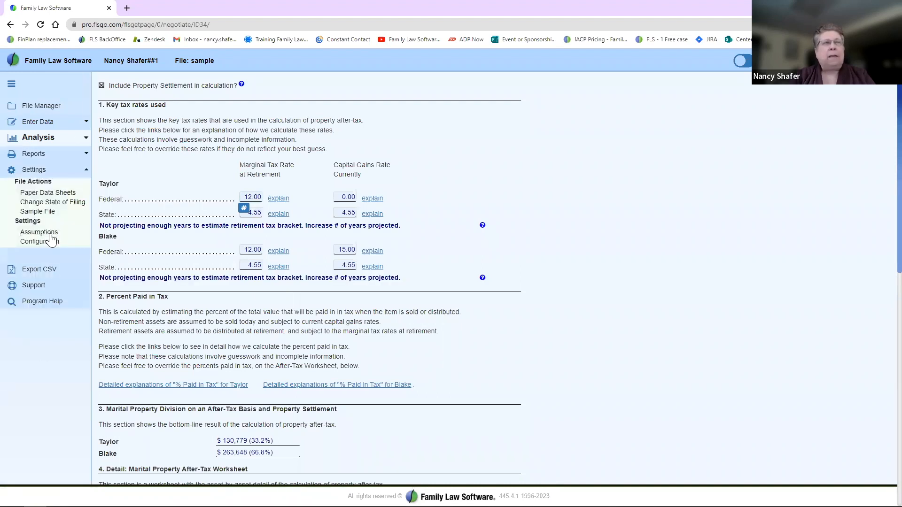
click(50, 234)
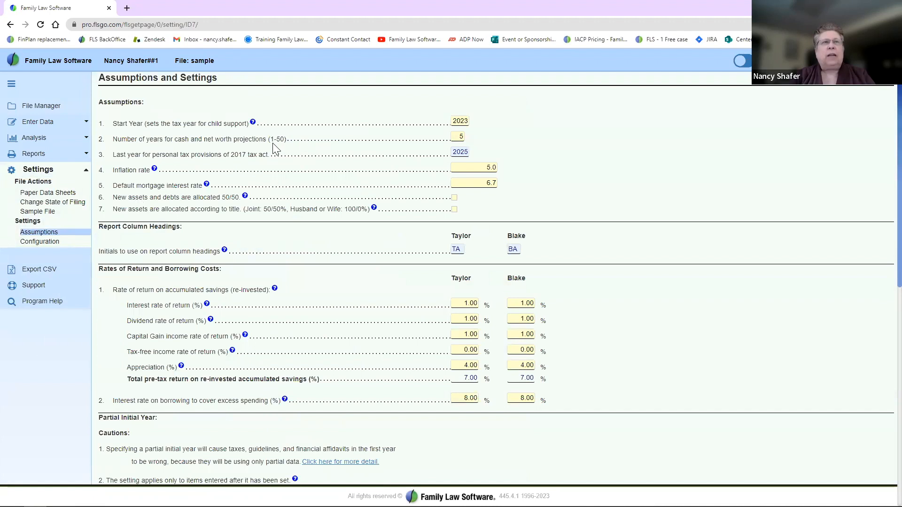
drag(114, 141, 410, 144)
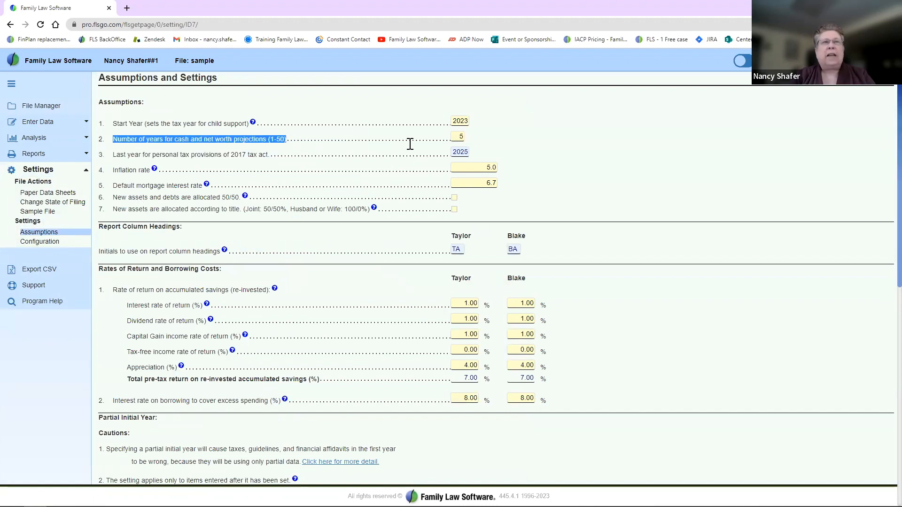
click(462, 136)
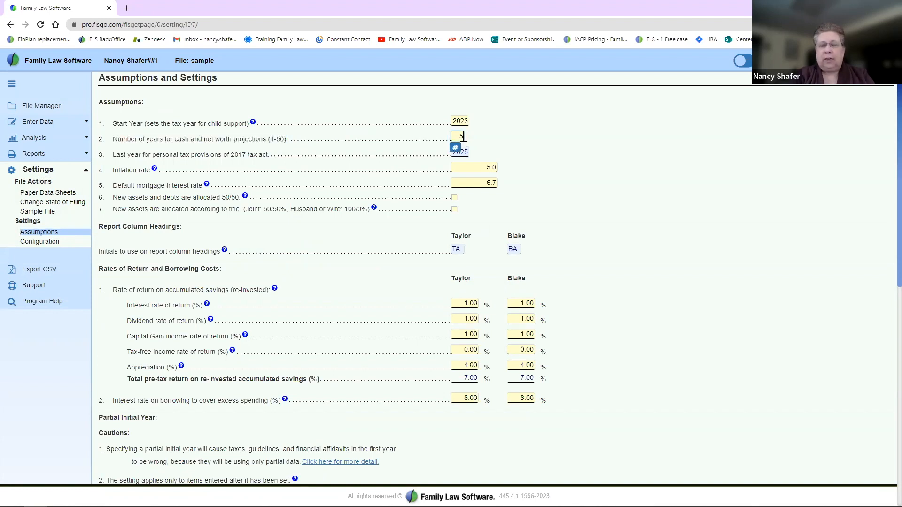
text(0)
key(Tab)
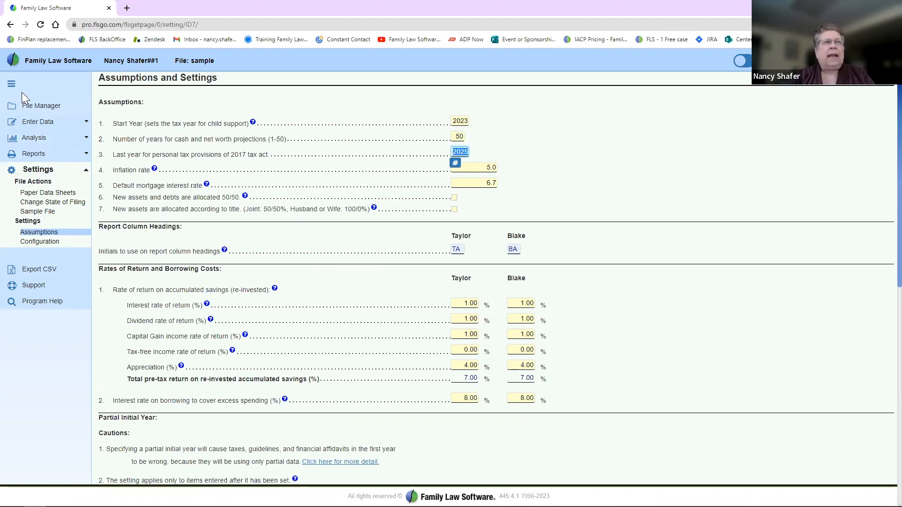
click(34, 137)
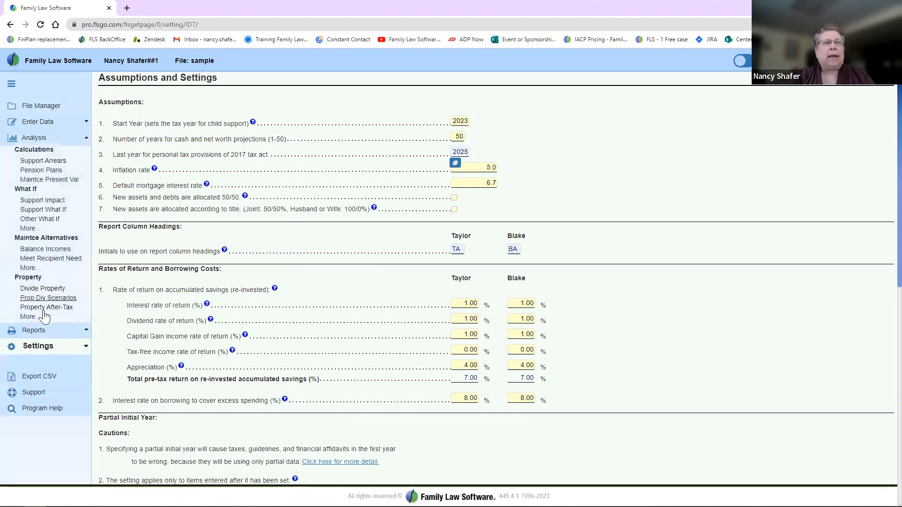
click(44, 310)
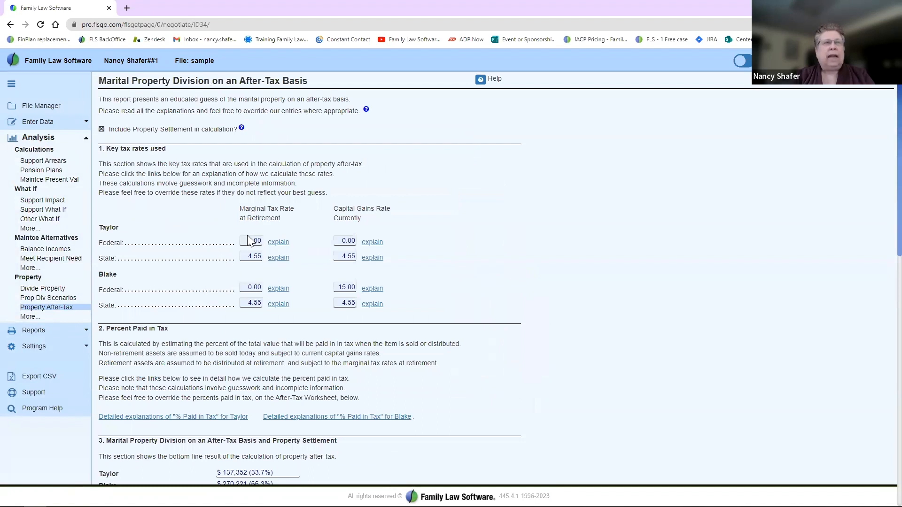
Step: Review the retirement tax rates, the after-tax worksheet, and the bottom-line after-tax property totals for Taylor and Blake
click(248, 241)
click(214, 275)
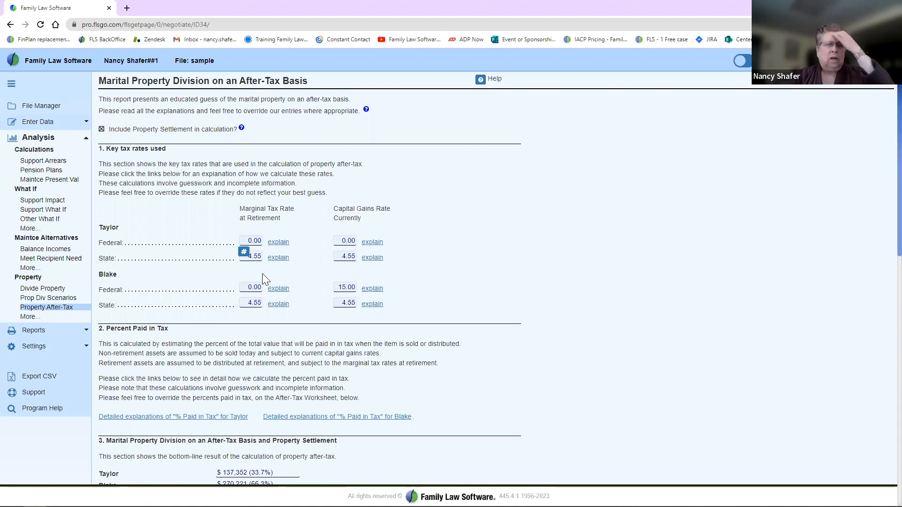
scroll(469, 346, down, 2)
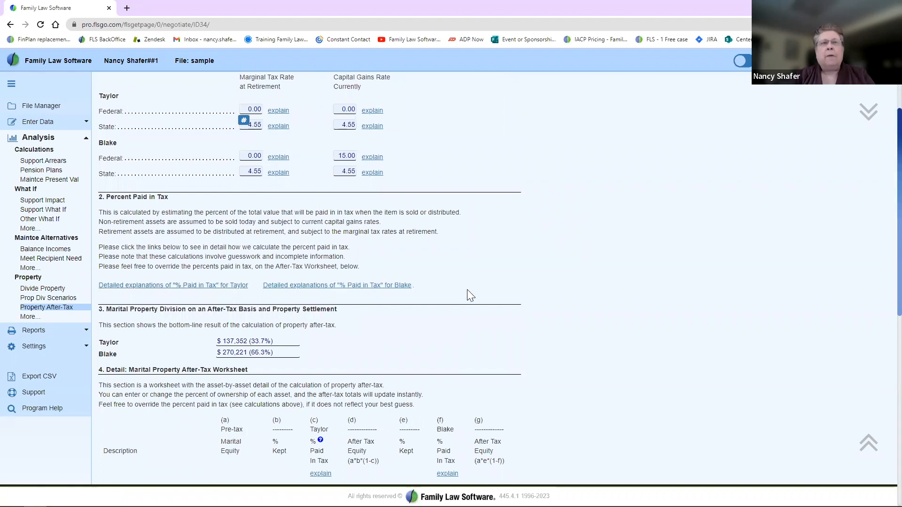
scroll(472, 297, down, 8)
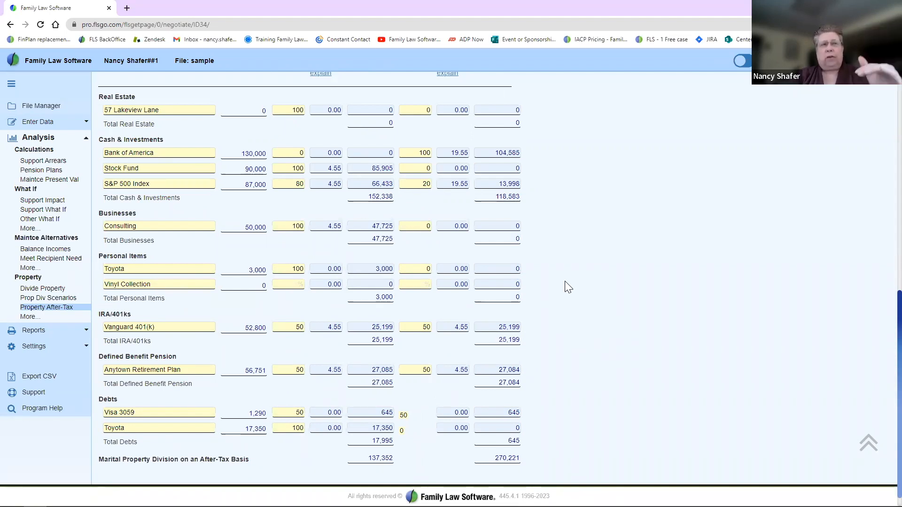
scroll(564, 281, up, 8)
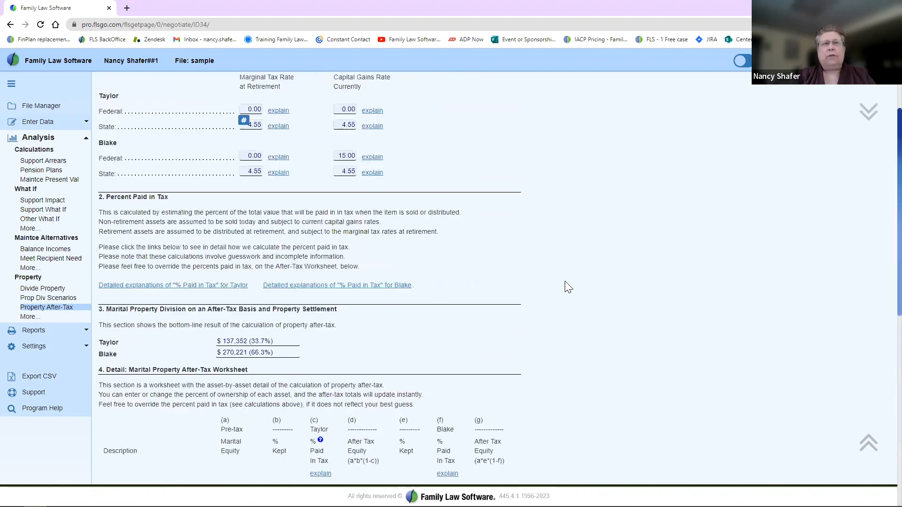
drag(216, 331, 307, 360)
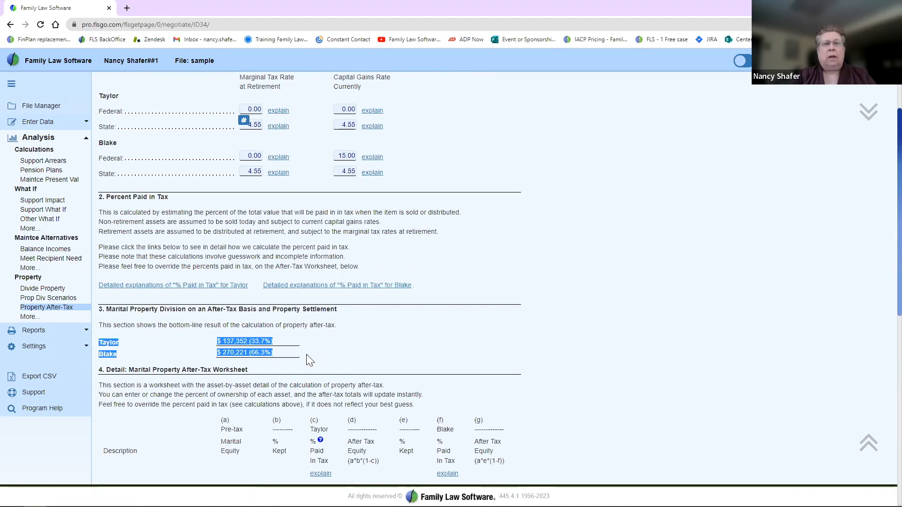
Step: Compare the pre-tax marital equity totals in Divide Property with the bottom-line totals in the Property After-Tax analysis
click(32, 290)
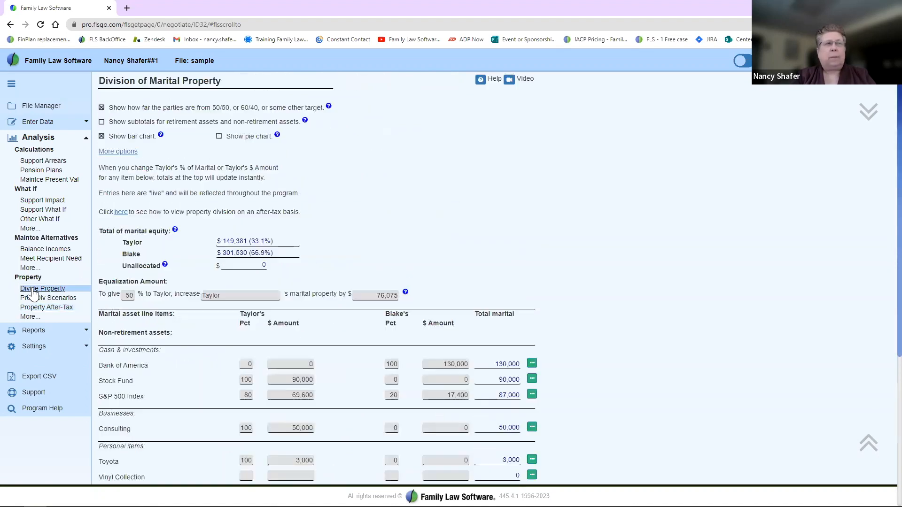
drag(243, 240, 278, 254)
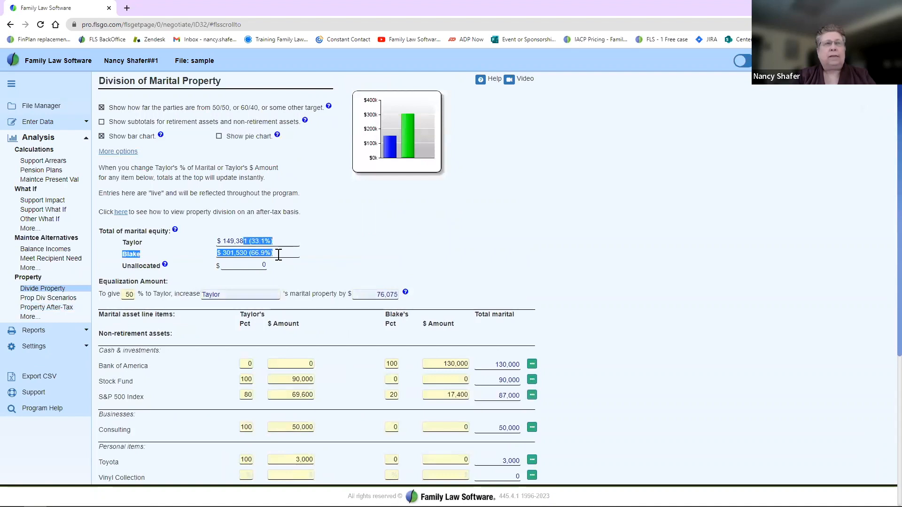
click(60, 310)
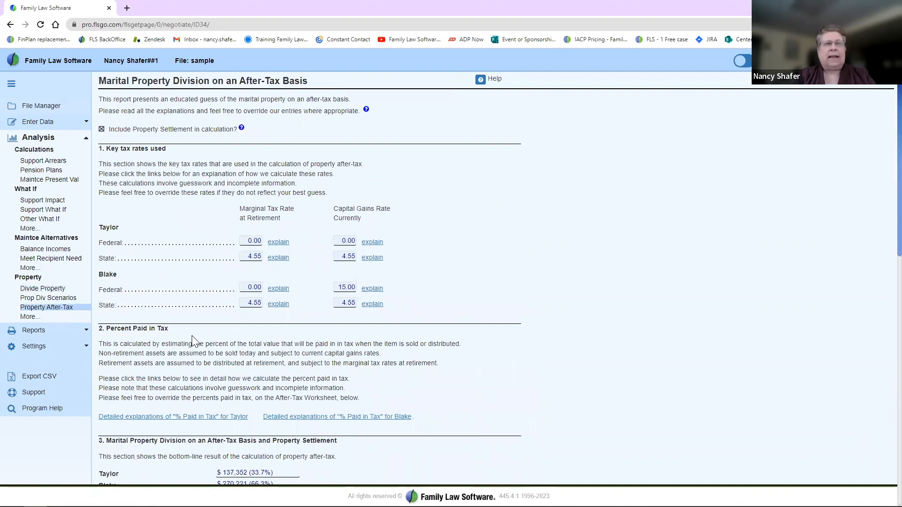
scroll(252, 428, down, 1)
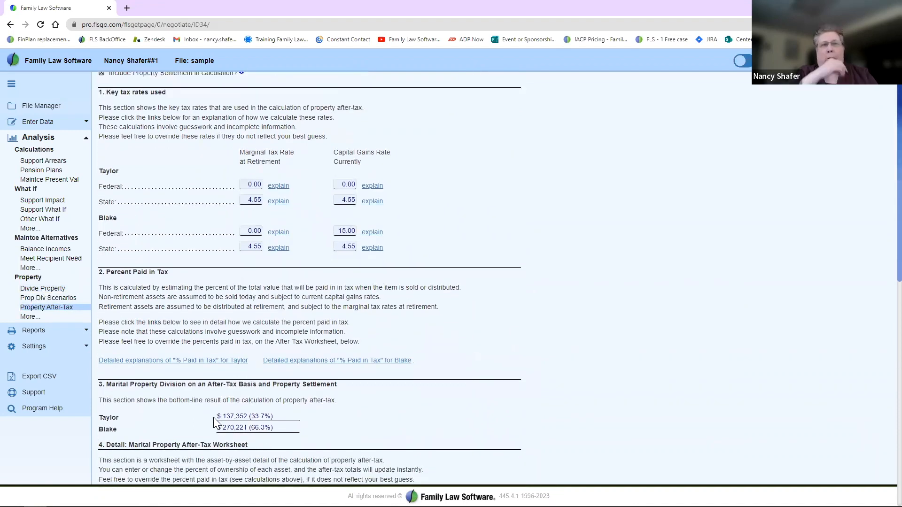
drag(215, 417, 283, 435)
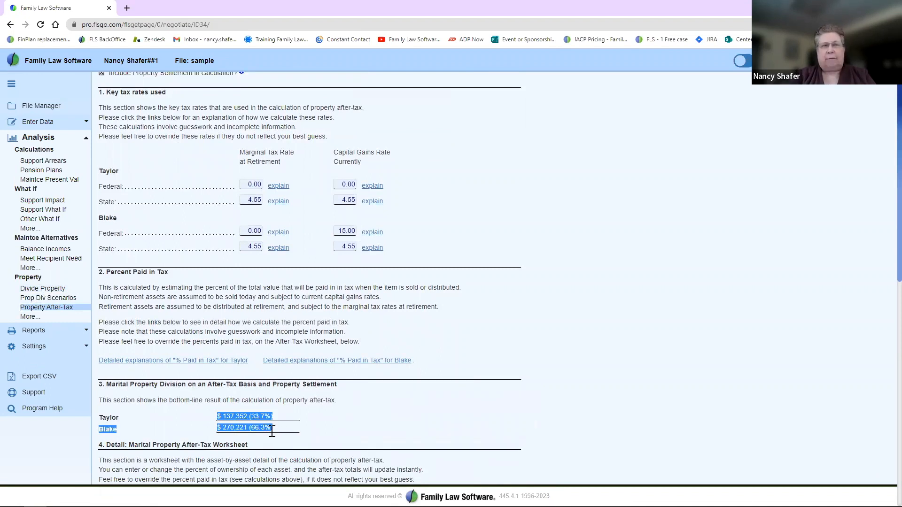
click(333, 419)
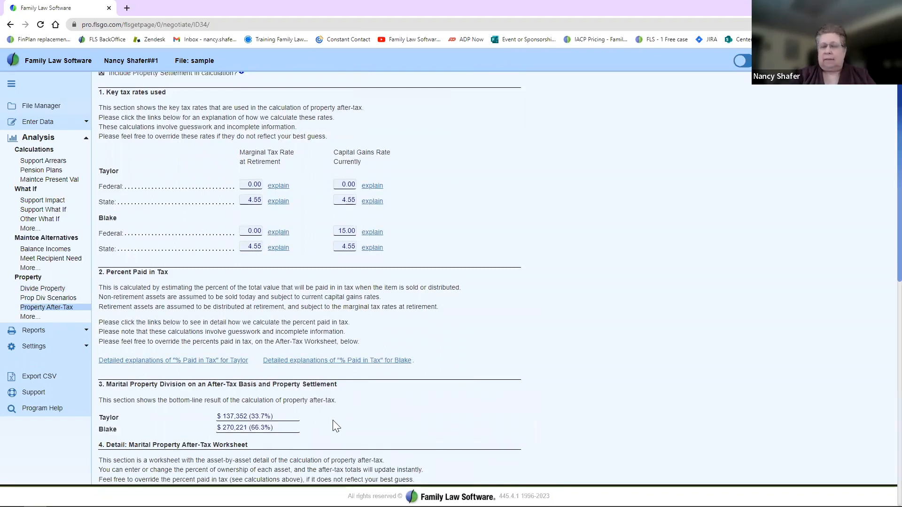
scroll(336, 425, up, 1)
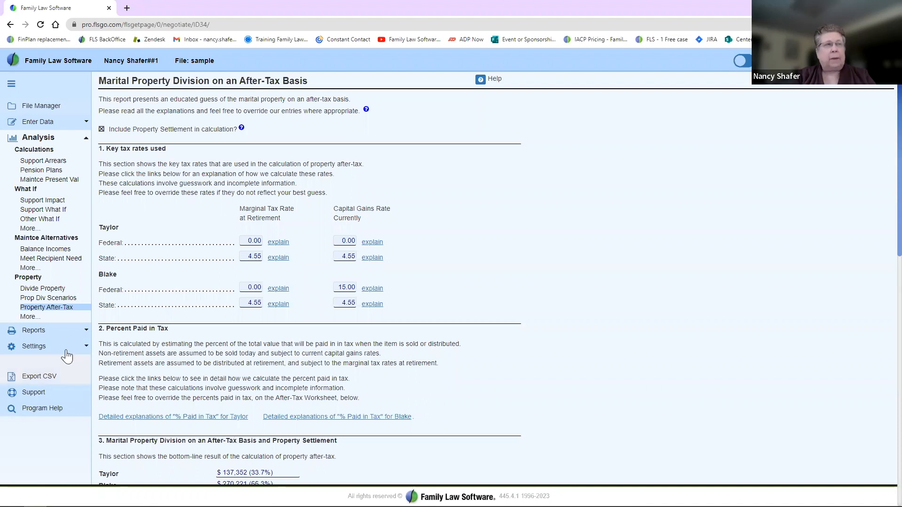
Step: Open the Equalization Payment tool and examine Taylor's target property percentage and the amount needed to reach it
click(24, 319)
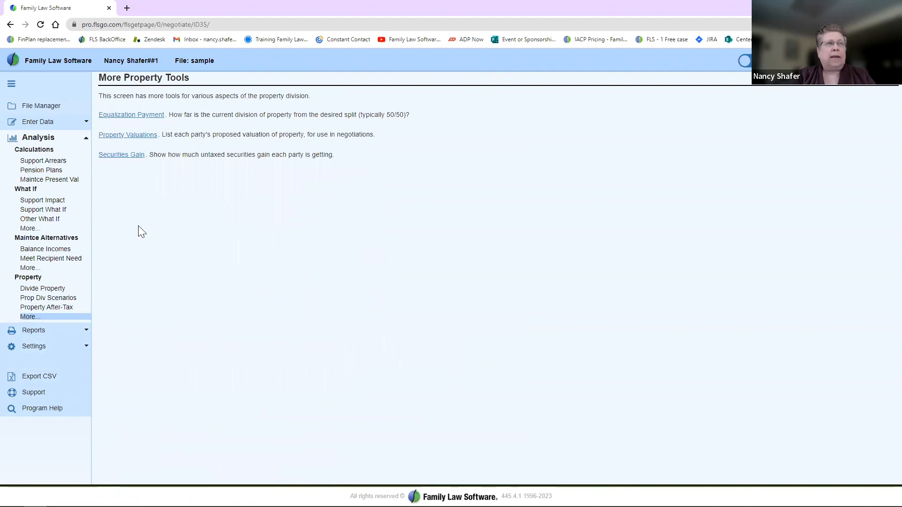
click(127, 123)
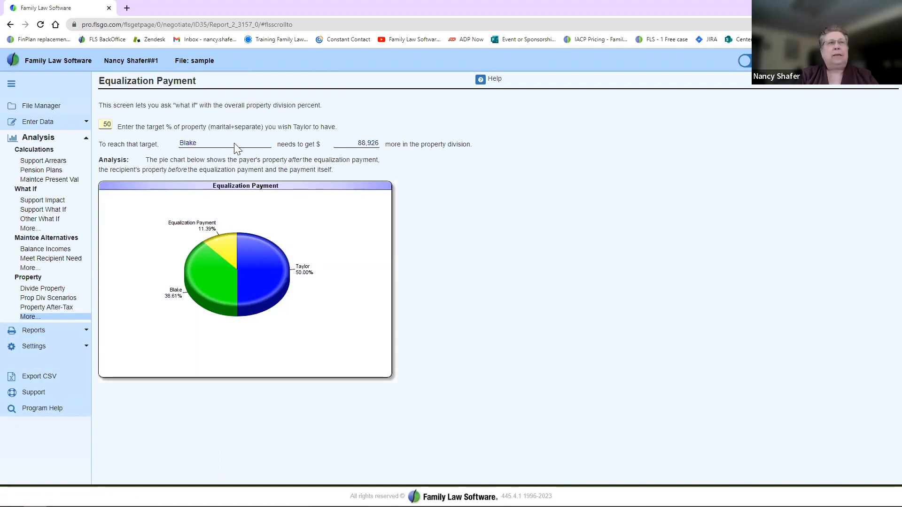
click(107, 124)
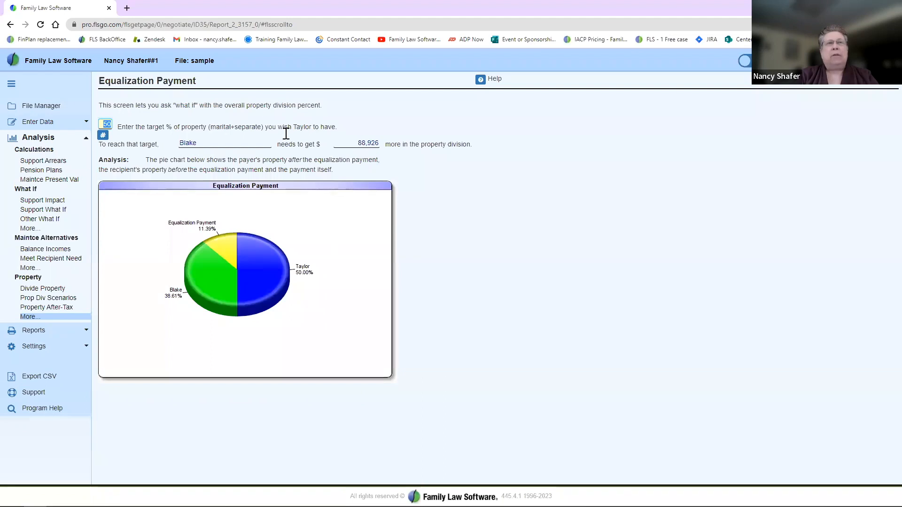
click(198, 133)
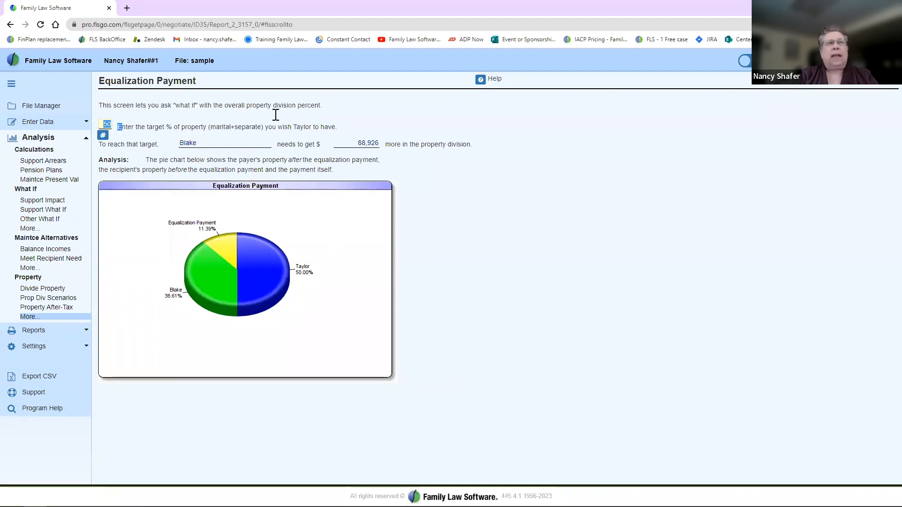
drag(121, 127, 341, 135)
drag(447, 140, 480, 145)
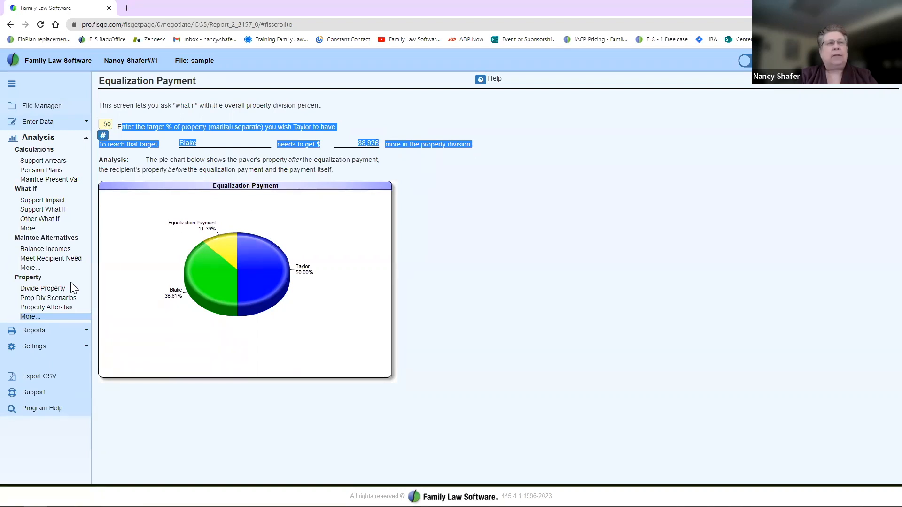
click(112, 124)
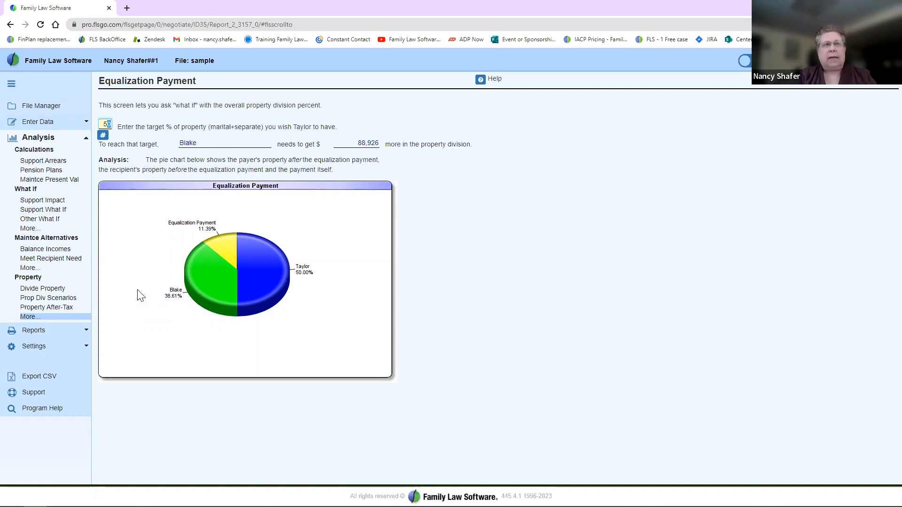
Step: Set the Property Valuations report to carry actual asset values and liability balances for Blake instead of Taylor, and return to the report
click(28, 320)
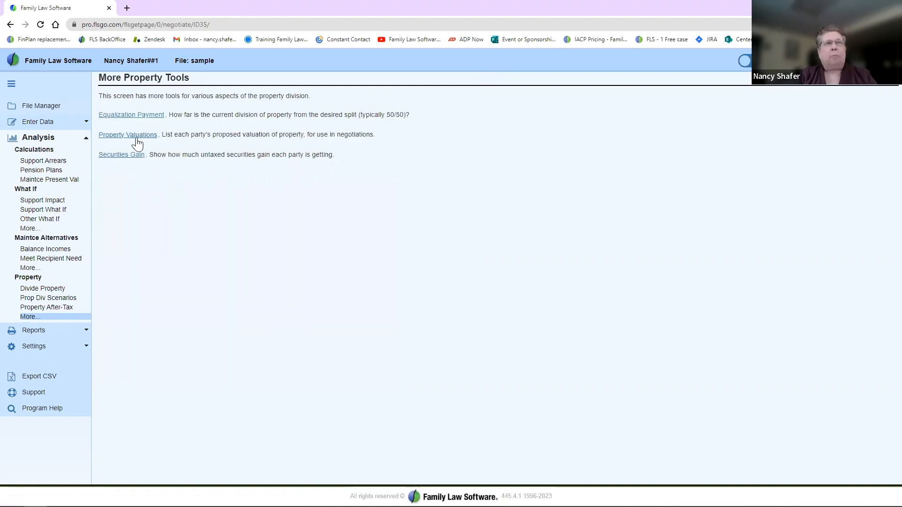
click(137, 138)
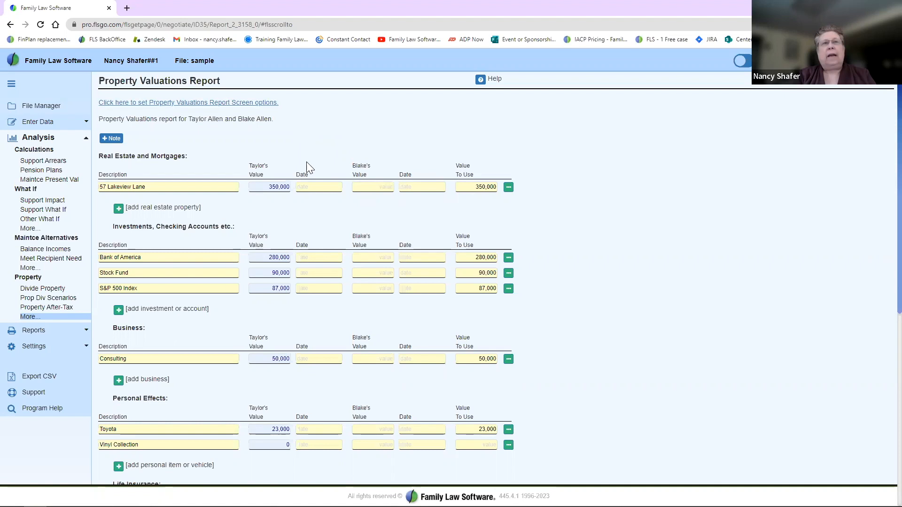
mouse_move(271, 168)
mouse_down()
mouse_move(267, 203)
mouse_move(283, 171)
mouse_up()
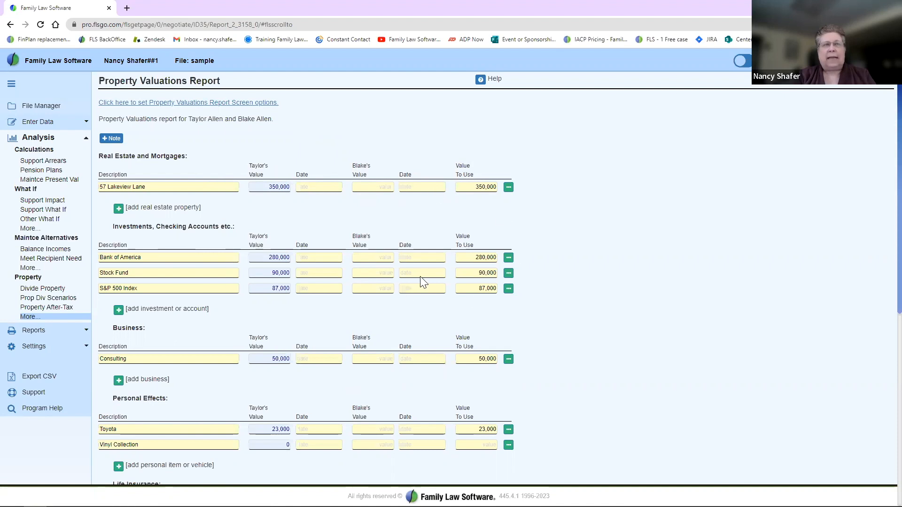
click(136, 103)
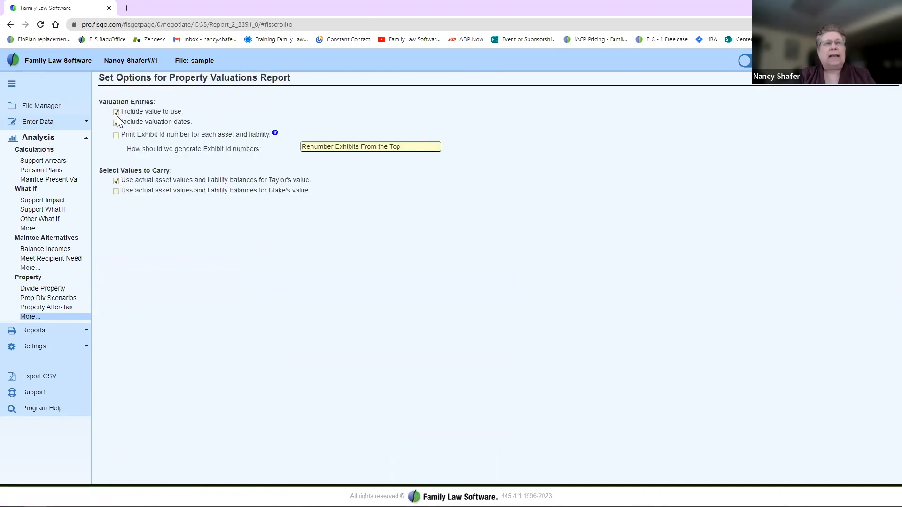
click(116, 181)
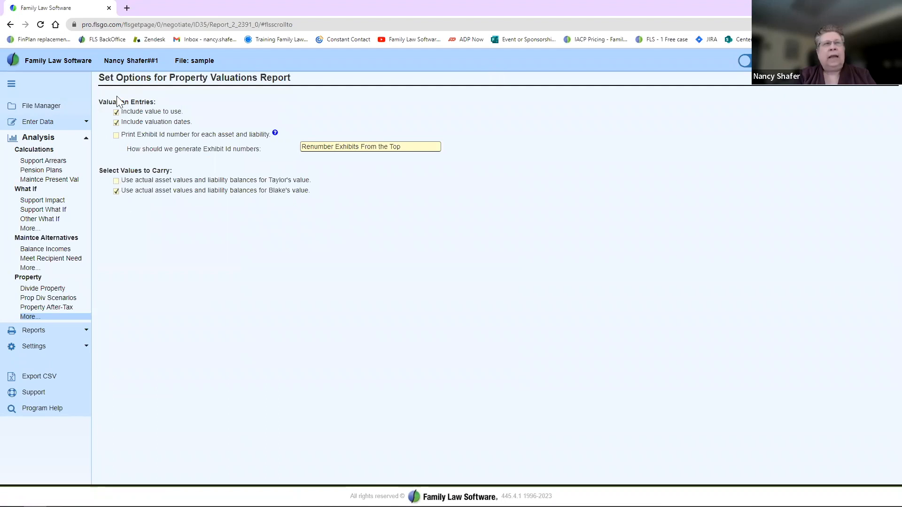
click(10, 24)
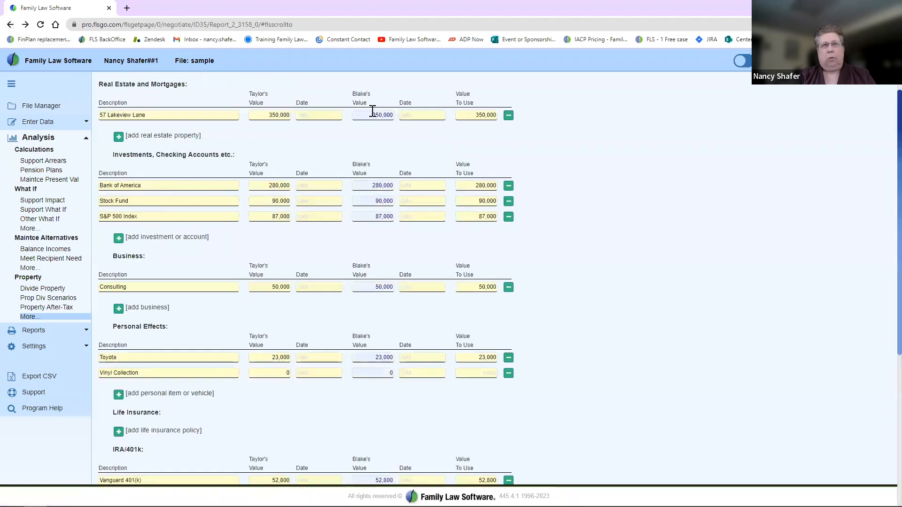
Step: Set Taylor's value for 57 Lakeview Lane to 400,000 in the Property Valuations report
click(376, 114)
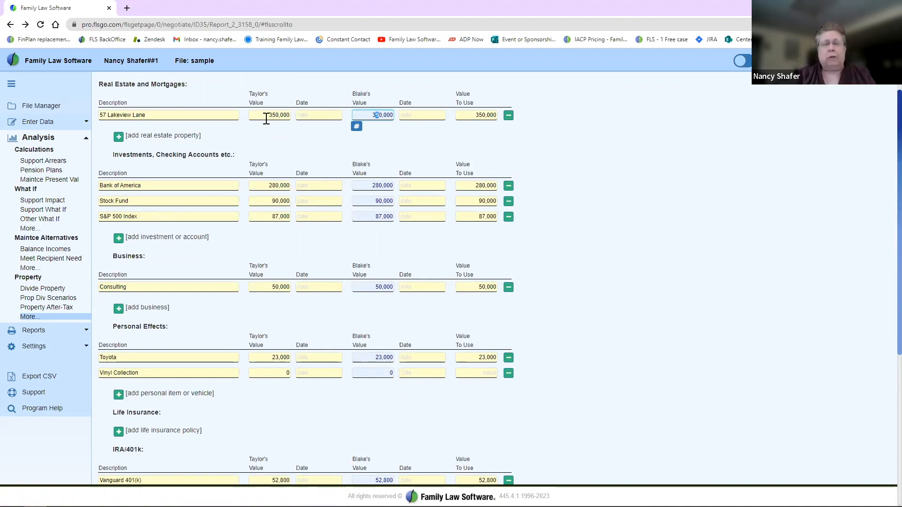
mouse_move(265, 115)
mouse_down()
mouse_move(283, 117)
mouse_move(276, 117)
mouse_up()
text(40)
key(Tab)
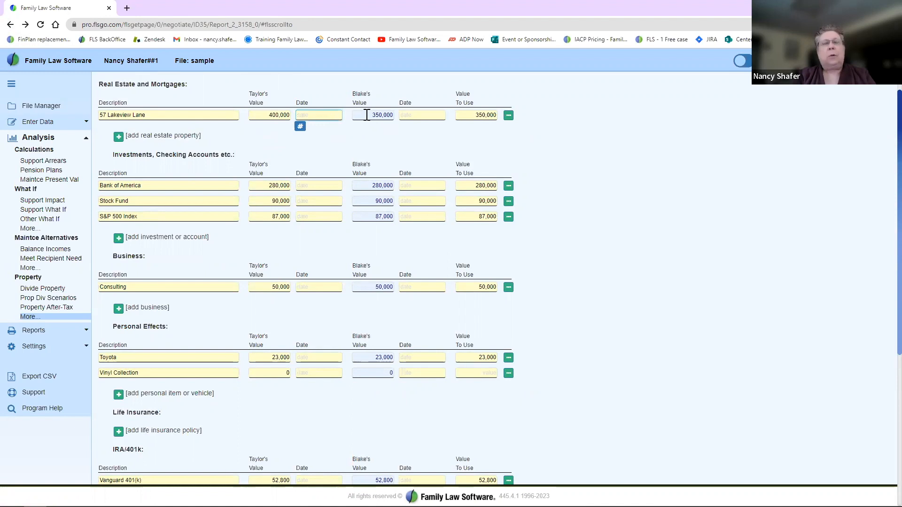
Step: Set the value to use for 57 Lakeview Lane to 375,000 and check the remaining assets, debts and report totals
click(472, 115)
drag(481, 119, 486, 119)
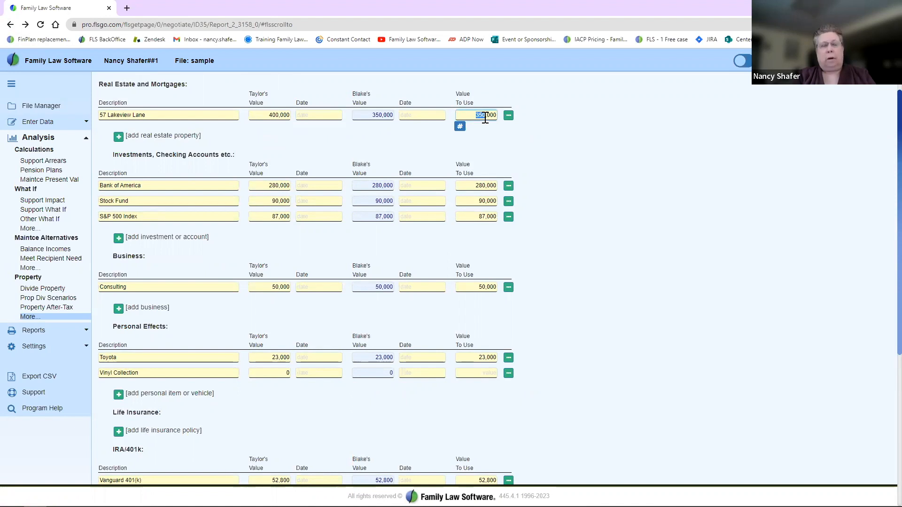
text(375)
key(Tab)
click(538, 173)
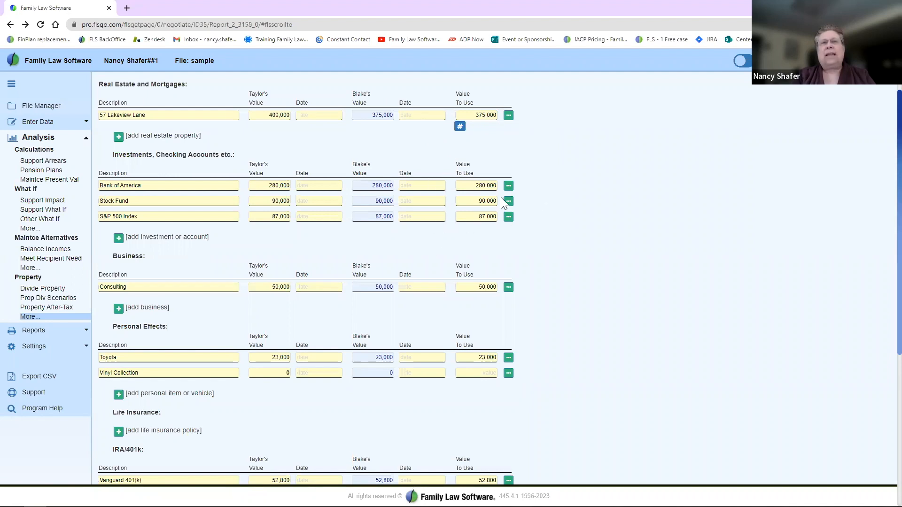
scroll(504, 202, down, 1)
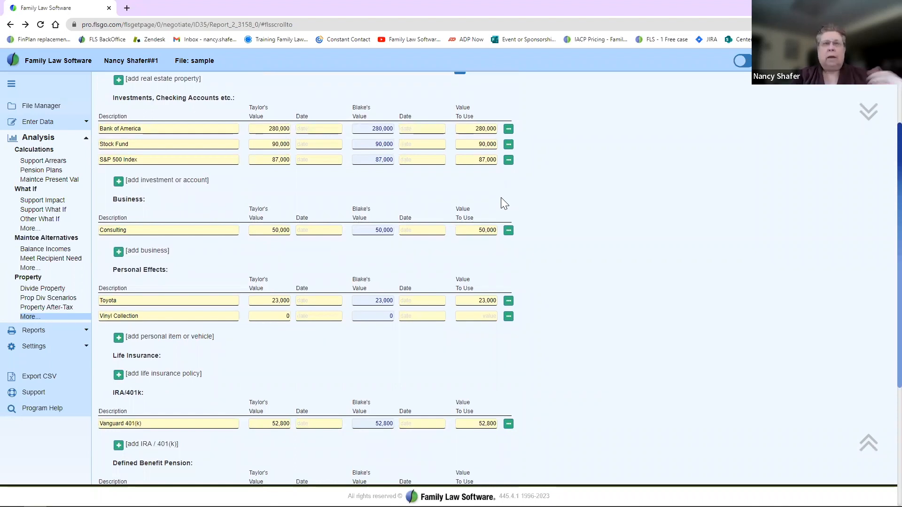
scroll(501, 198, down, 1)
scroll(501, 199, down, 4)
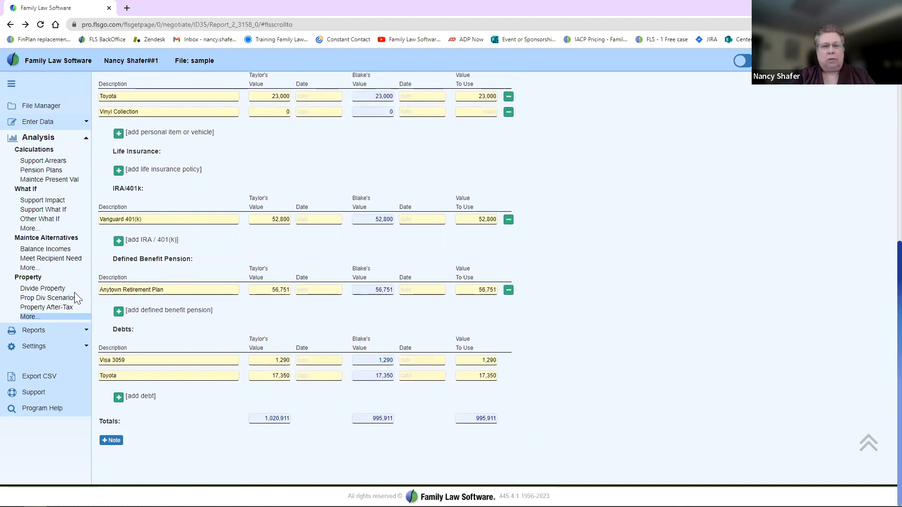
Step: Open the Securities Gain tool and examine the investment tax basis entries and each party's untaxed capital gain
click(27, 318)
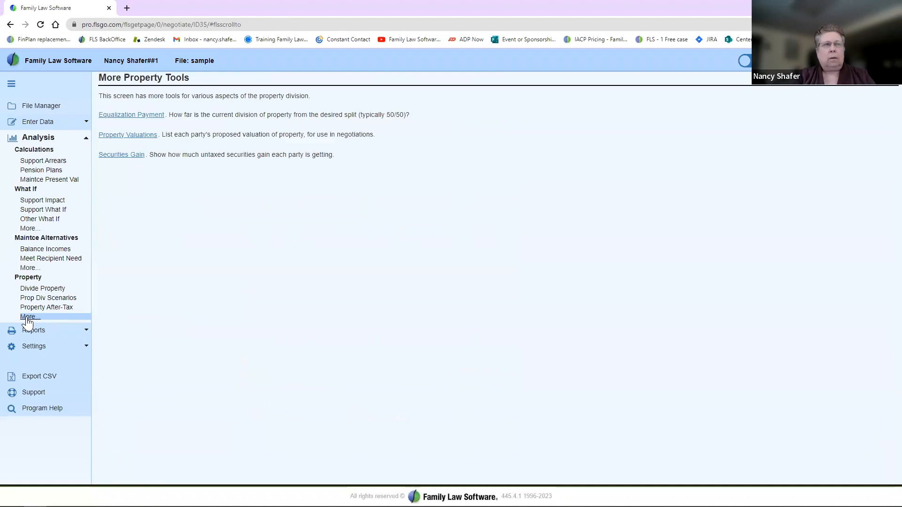
click(123, 161)
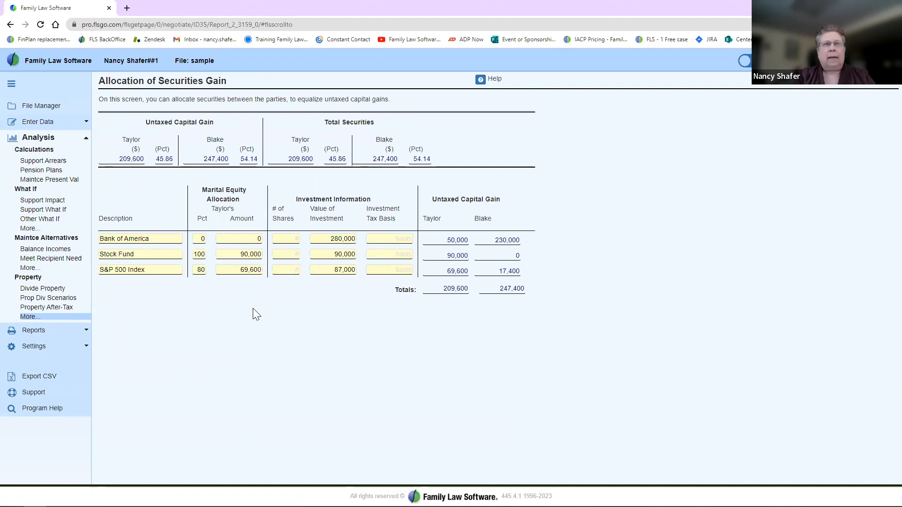
click(379, 236)
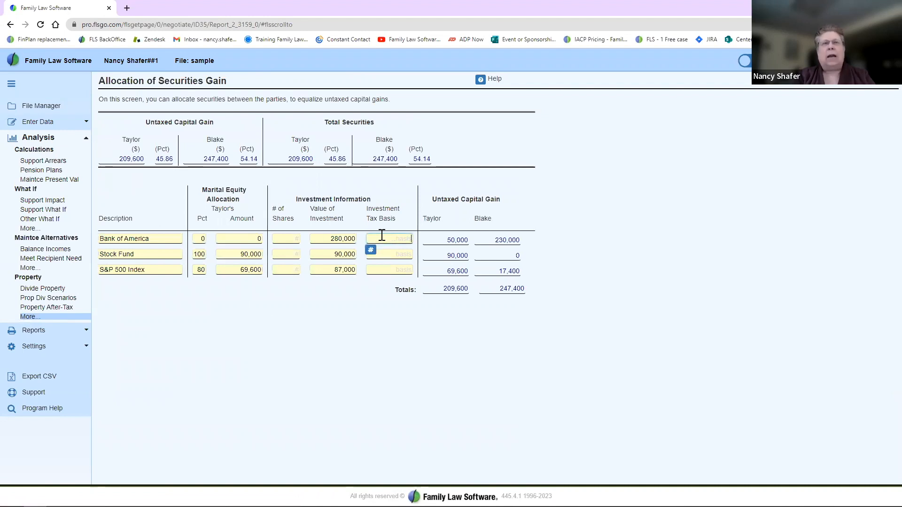
drag(366, 210, 398, 219)
click(398, 219)
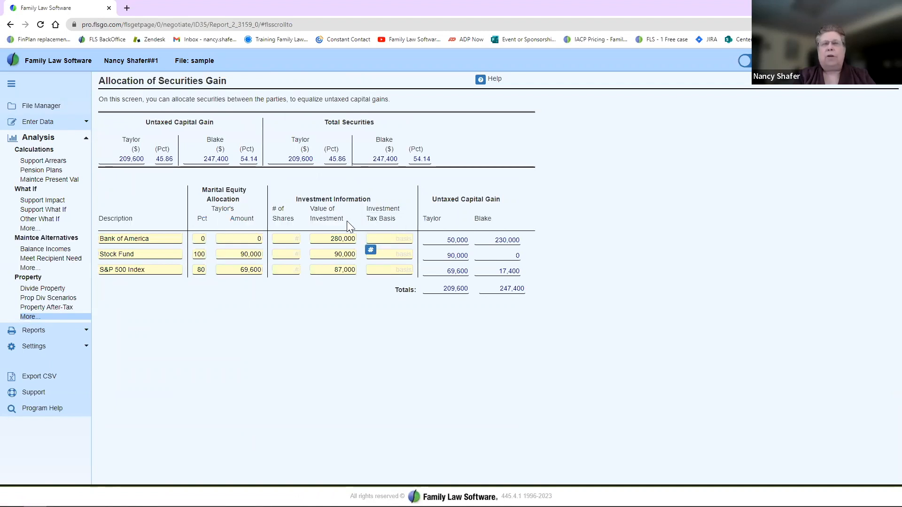